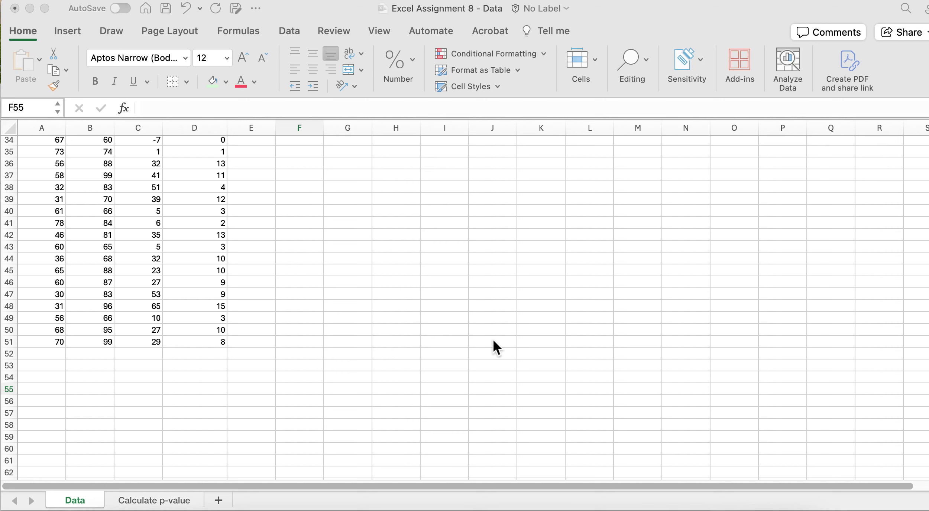
{"action": "scroll", "coordinate": [494, 342], "scroll_direction": "up", "scroll_amount": 10}
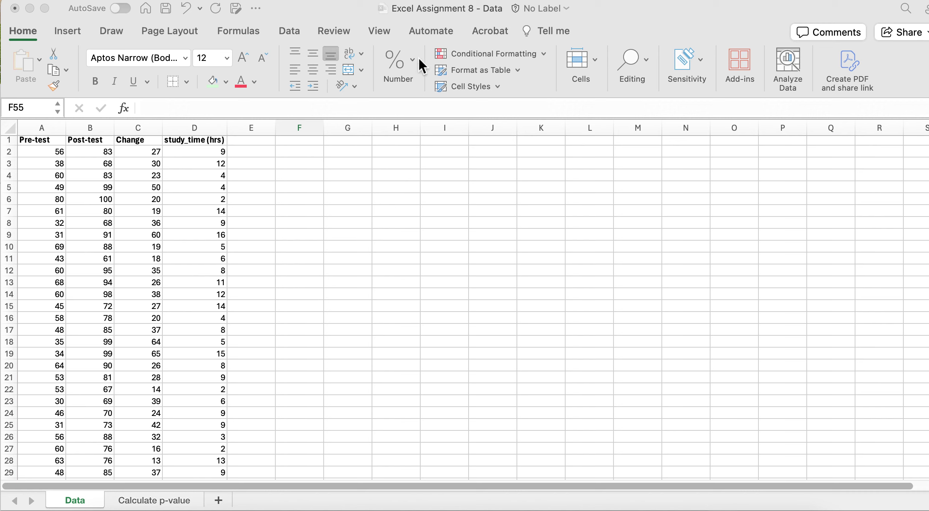
{"action": "left_click", "coordinate": [484, 93]}
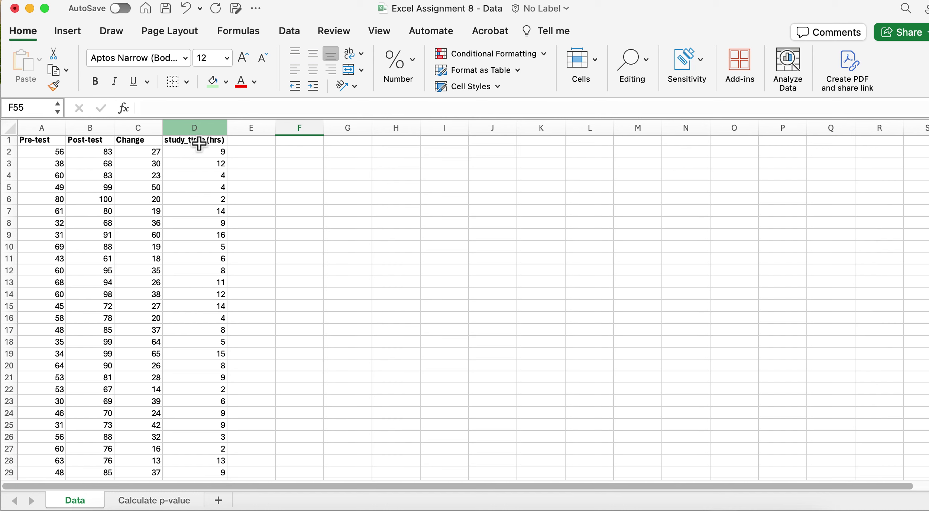
{"action": "left_click_drag", "start_coordinate": [200, 145], "coordinate": [206, 359]}
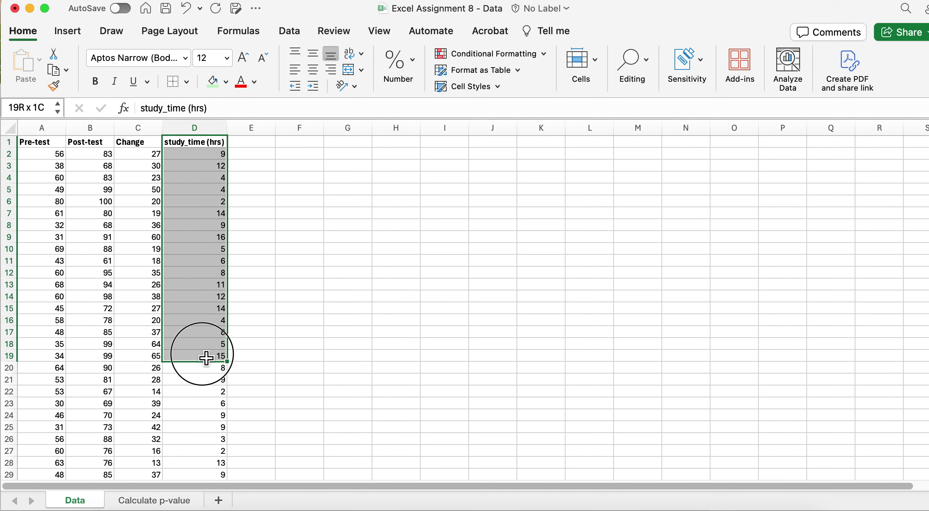
{"action": "left_click", "coordinate": [307, 309]}
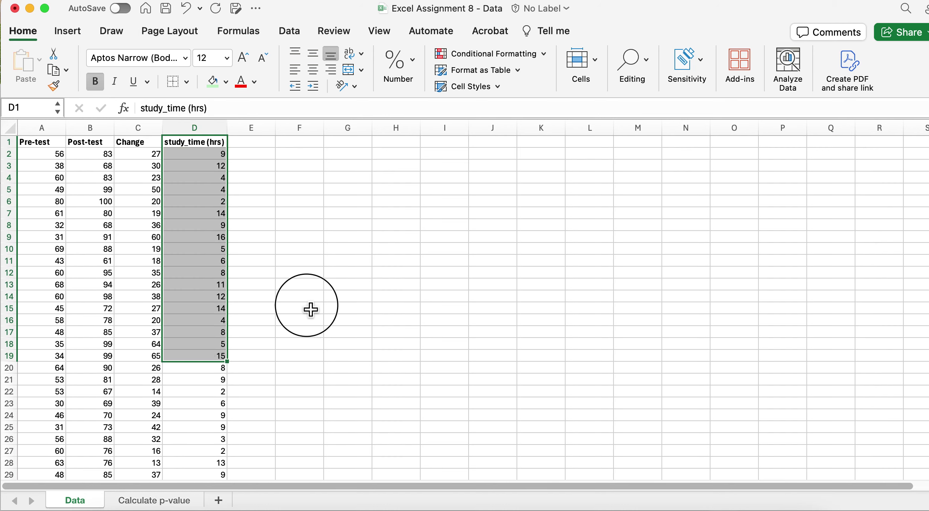
{"action": "left_click", "coordinate": [75, 32]}
{"action": "left_click", "coordinate": [458, 84]}
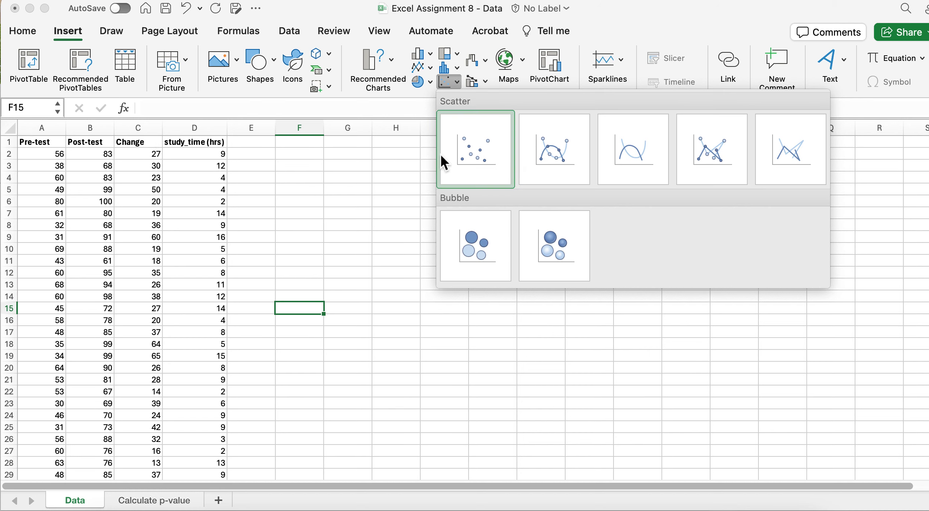
{"action": "left_click", "coordinate": [148, 146]}
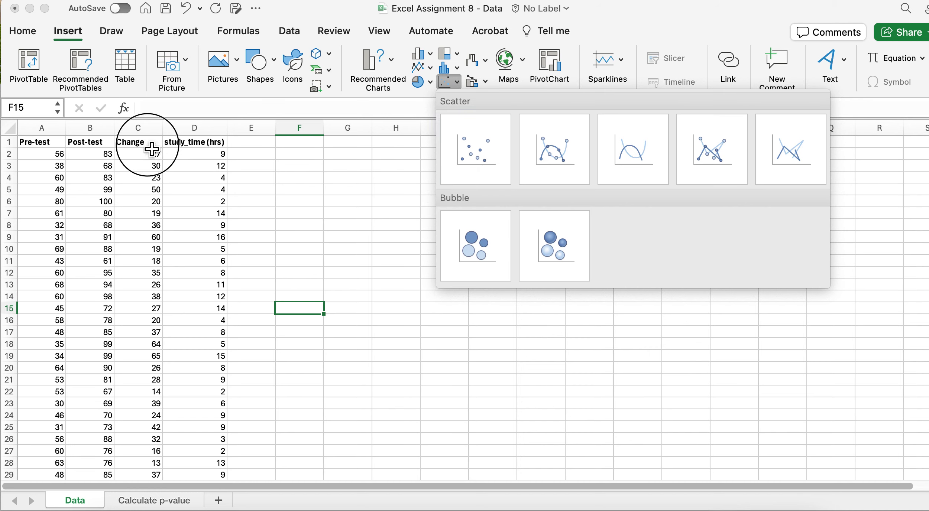
Insert a markers-only scatter chart of the Change and study_time (hrs) data in C1:D26
{"action": "left_click", "coordinate": [151, 146]}
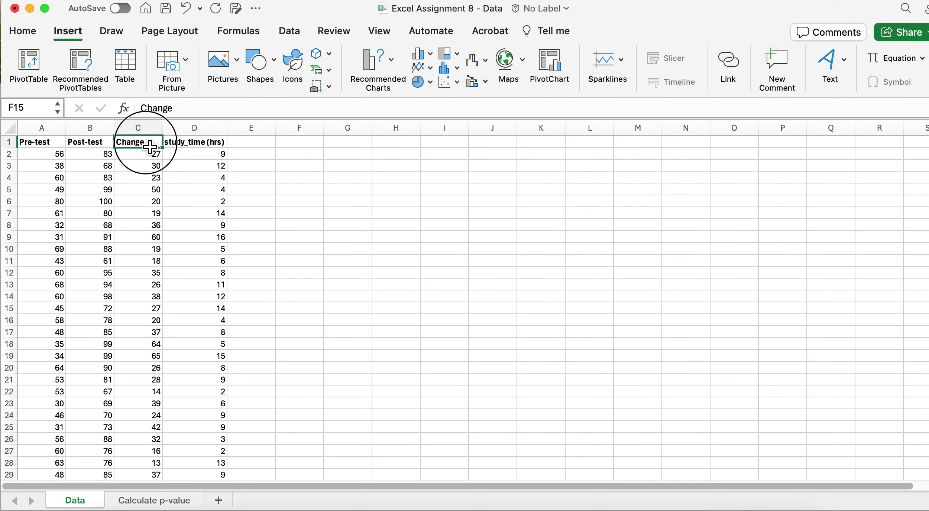
{"action": "left_click_drag", "start_coordinate": [150, 147], "coordinate": [201, 439]}
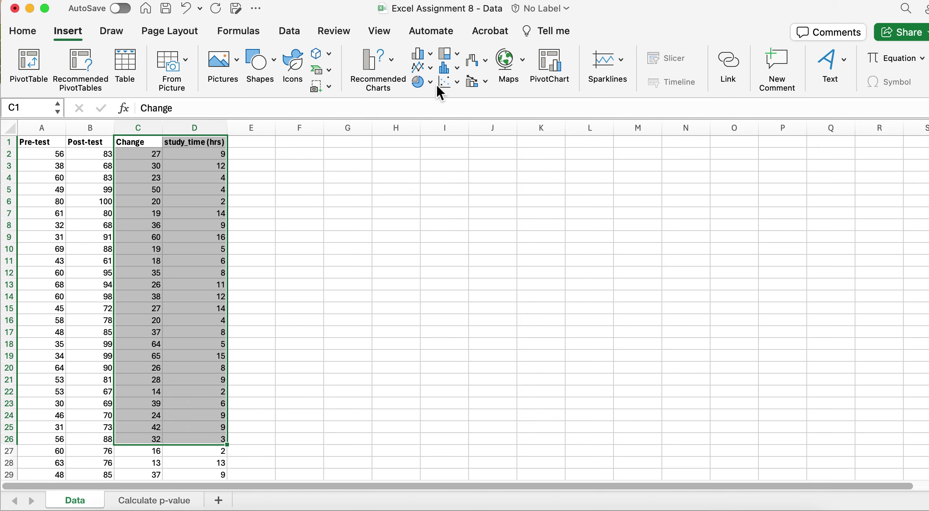
{"action": "left_click", "coordinate": [457, 83]}
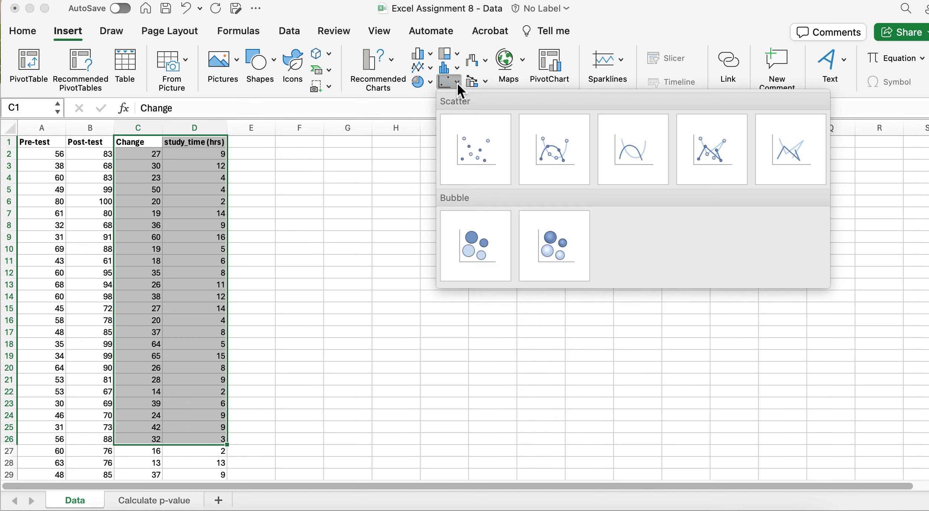
{"action": "left_click", "coordinate": [474, 157]}
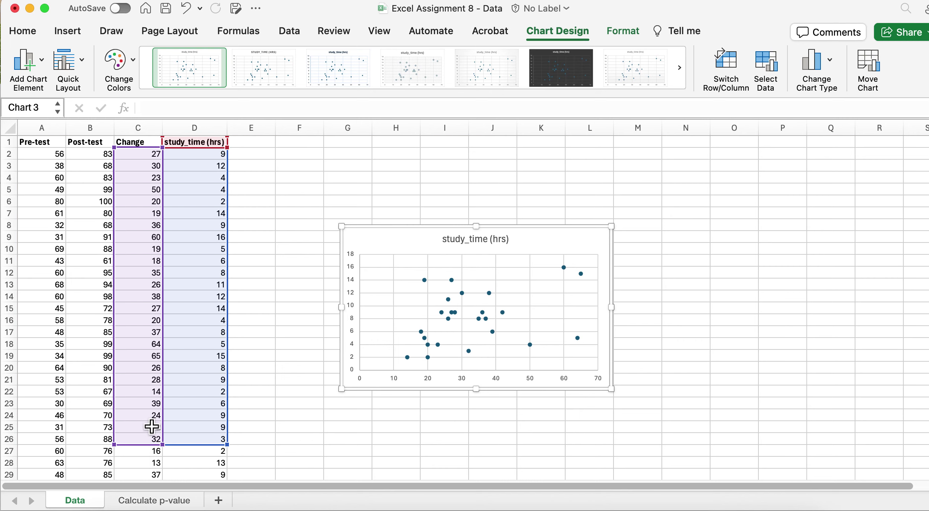
Add a trendline to the study_time (hrs) data series in the scatter chart
{"action": "scroll", "coordinate": [152, 427], "scroll_direction": "down", "scroll_amount": 10}
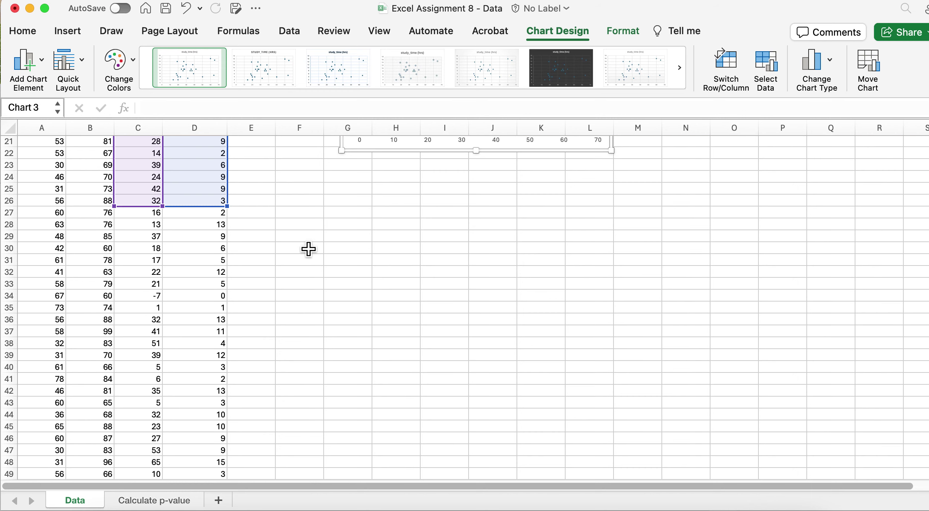
{"action": "scroll", "coordinate": [307, 251], "scroll_direction": "up", "scroll_amount": 10}
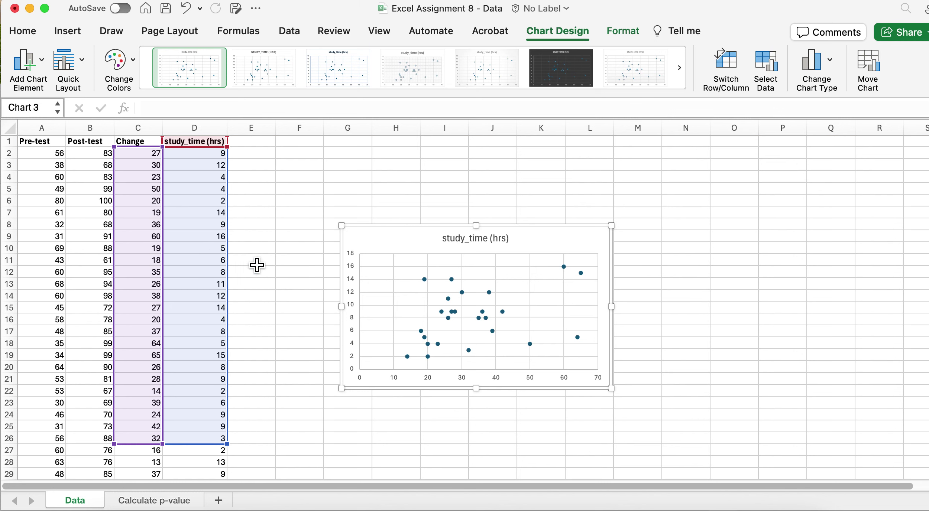
{"action": "left_click", "coordinate": [487, 318]}
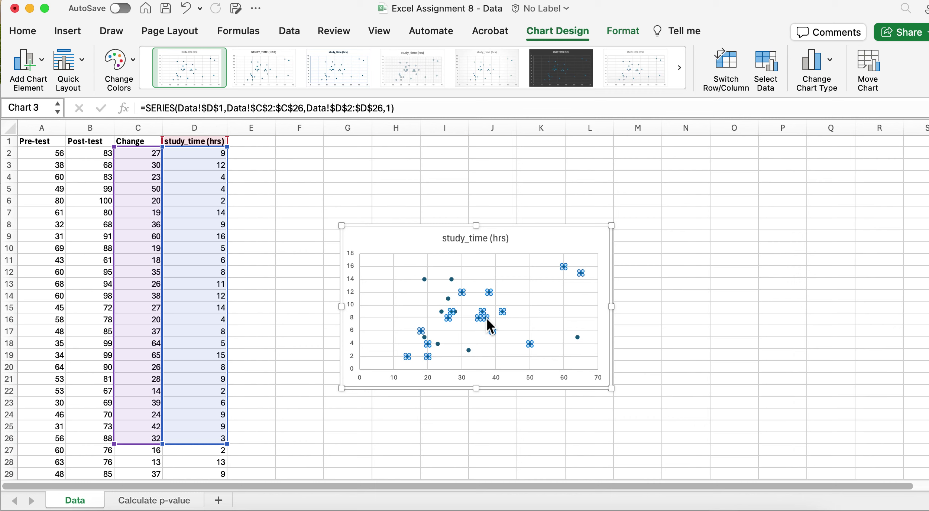
{"action": "left_click", "coordinate": [417, 247]}
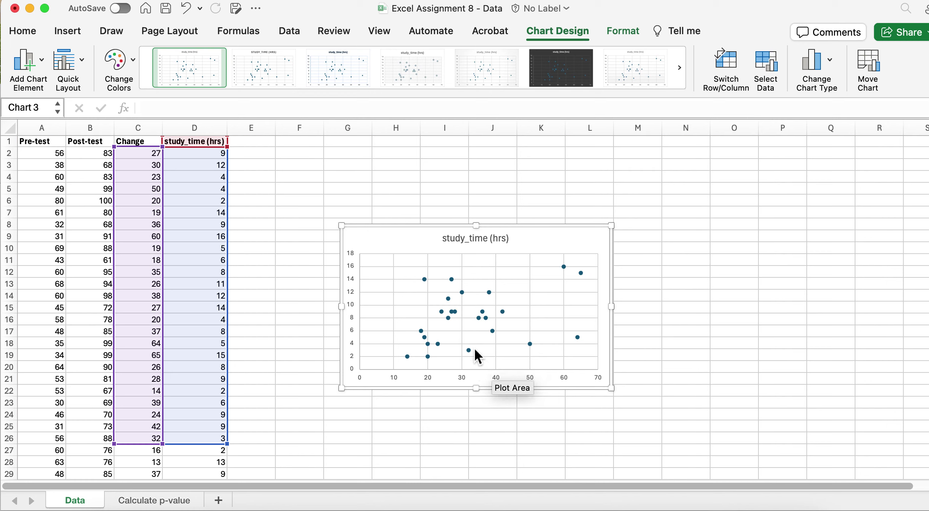
{"action": "mouse_move", "coordinate": [456, 314]}
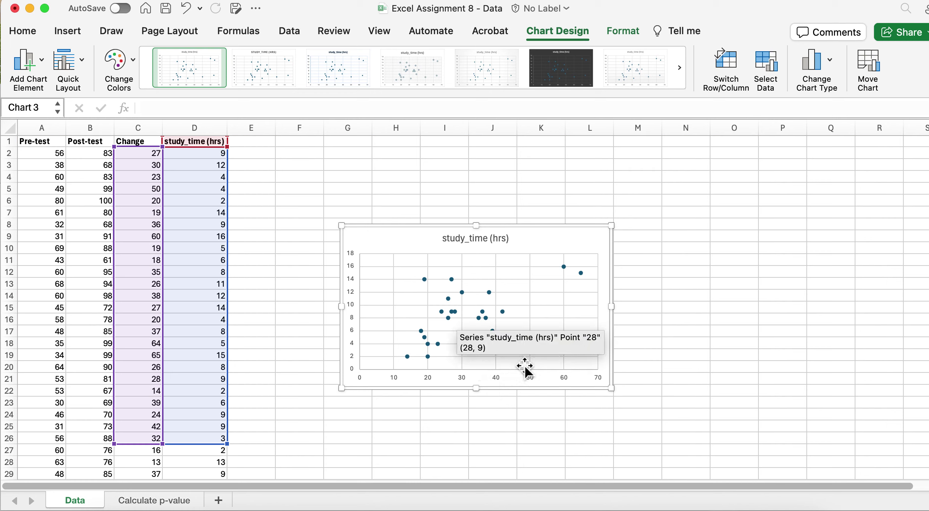
{"action": "right_click", "coordinate": [453, 313]}
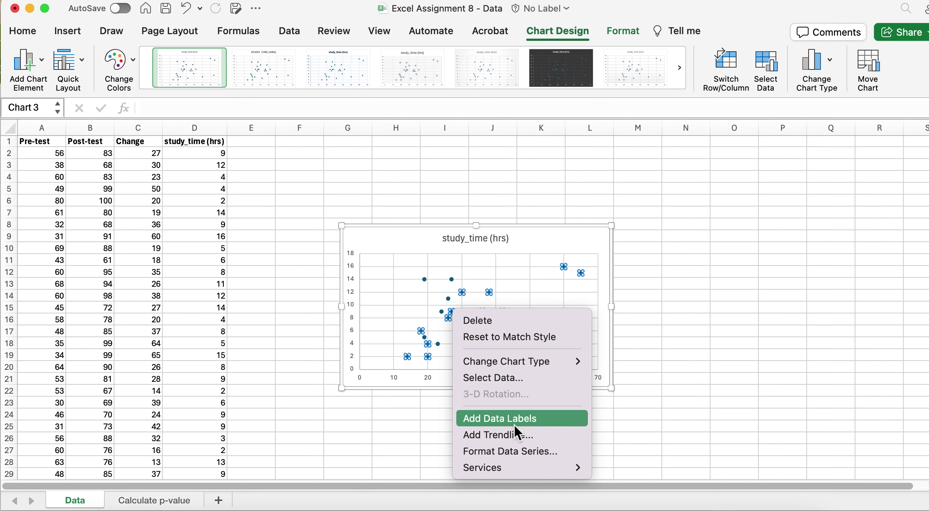
{"action": "left_click", "coordinate": [521, 440]}
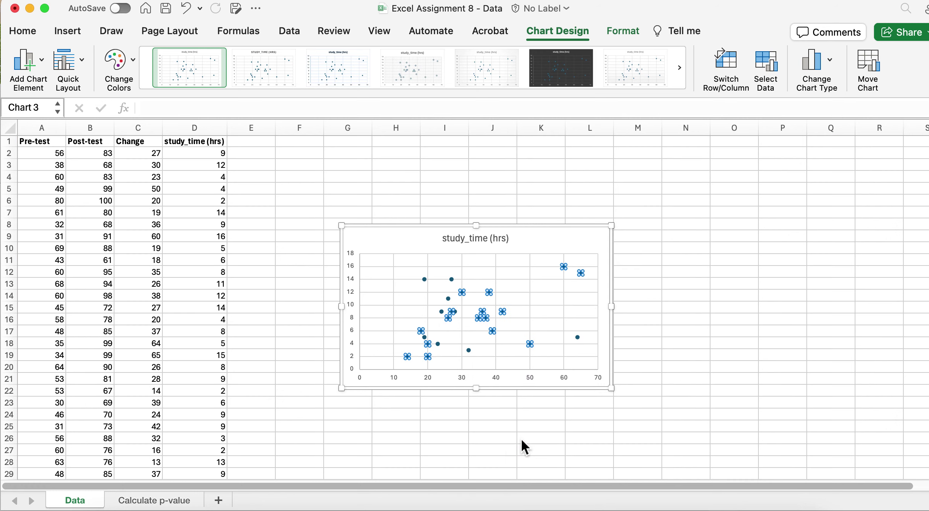
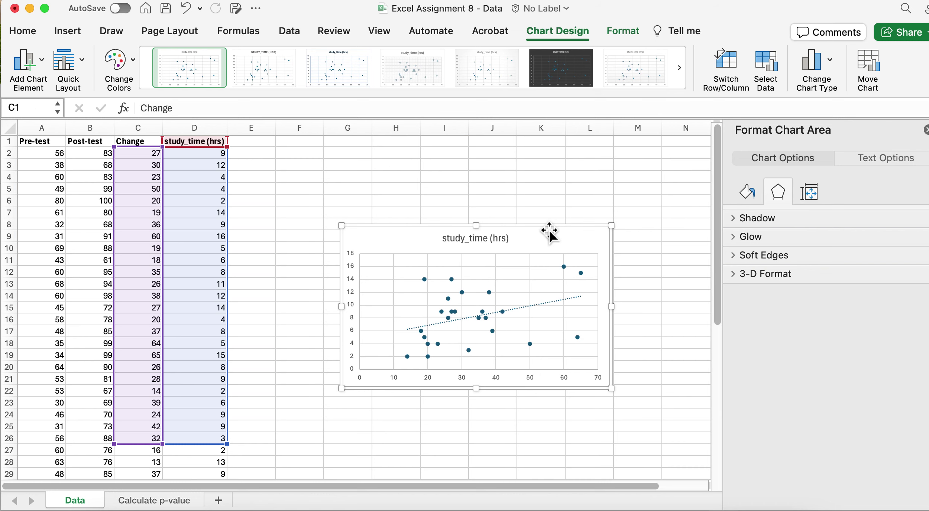
Delete the study_time (hrs) scatter chart from the Data sheet
{"action": "key", "text": "Delete"}
{"action": "right_click", "coordinate": [546, 225]}
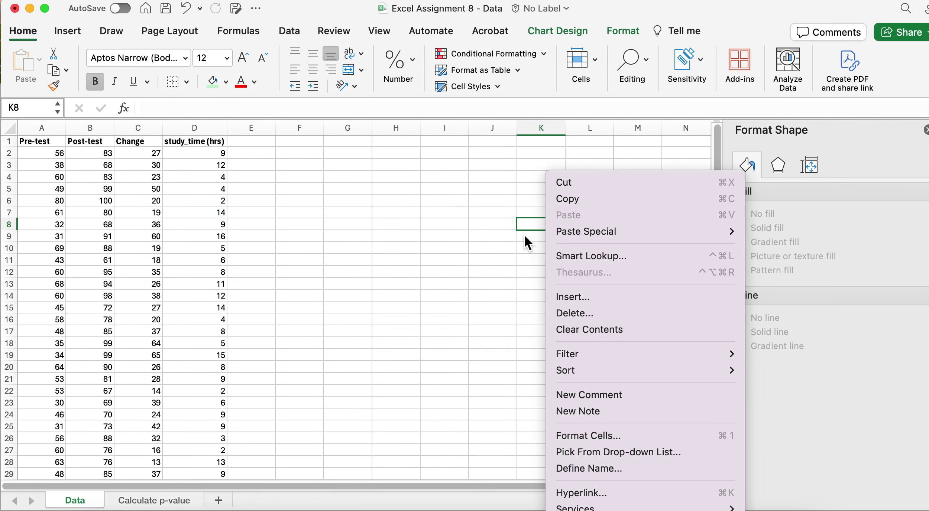
{"action": "left_click", "coordinate": [464, 294]}
Enter the whole numbers 1 through 10 down cells G4 to G13
{"action": "left_click", "coordinate": [357, 181]}
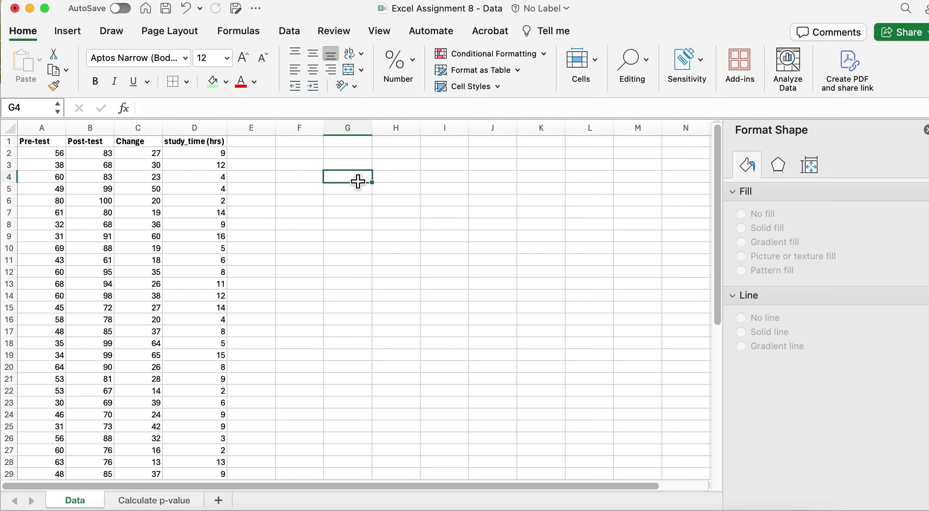
{"action": "type", "text": "1"}
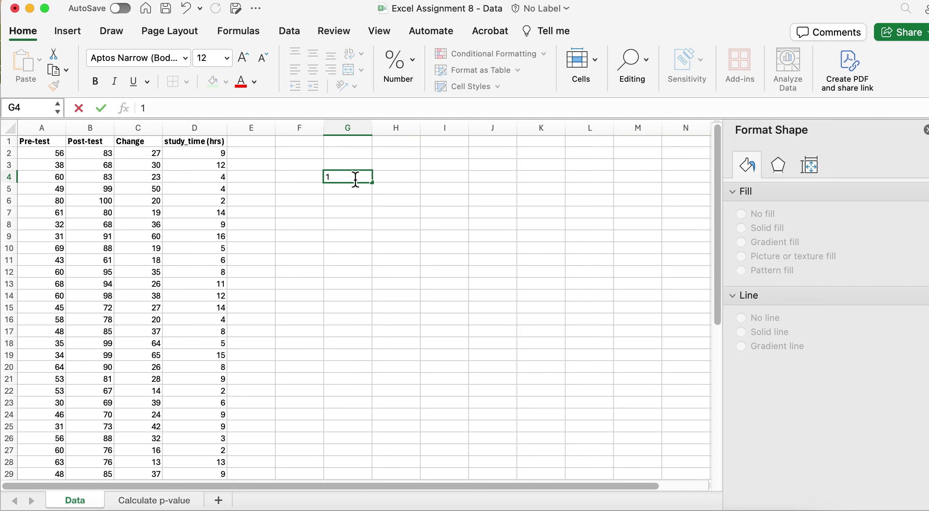
{"action": "key", "text": "Return"}
{"action": "type", "text": "2"}
{"action": "key", "text": "Return"}
{"action": "type", "text": "3"}
{"action": "key", "text": "Return"}
{"action": "type", "text": "4"}
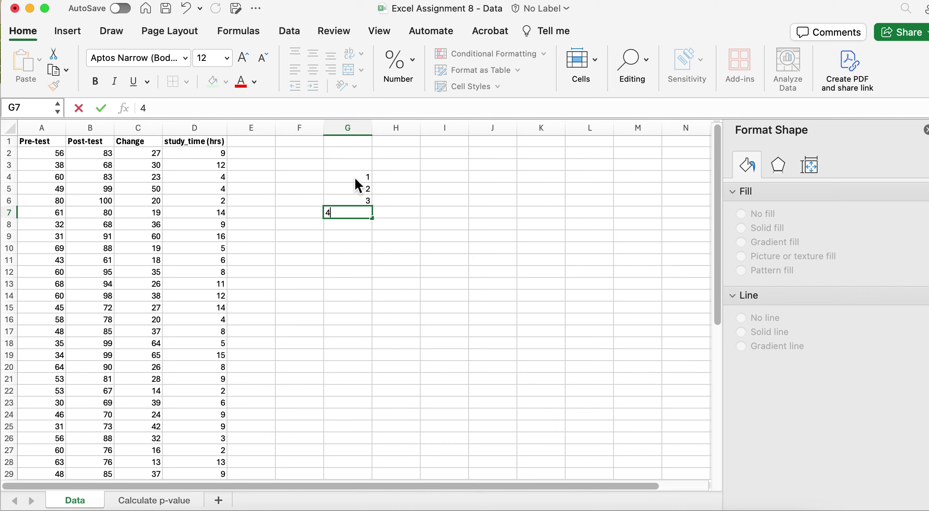
{"action": "key", "text": "Return"}
{"action": "type", "text": "5"}
{"action": "key", "text": "Return"}
{"action": "type", "text": "6"}
{"action": "key", "text": "Return"}
{"action": "type", "text": "7"}
{"action": "key", "text": "Return"}
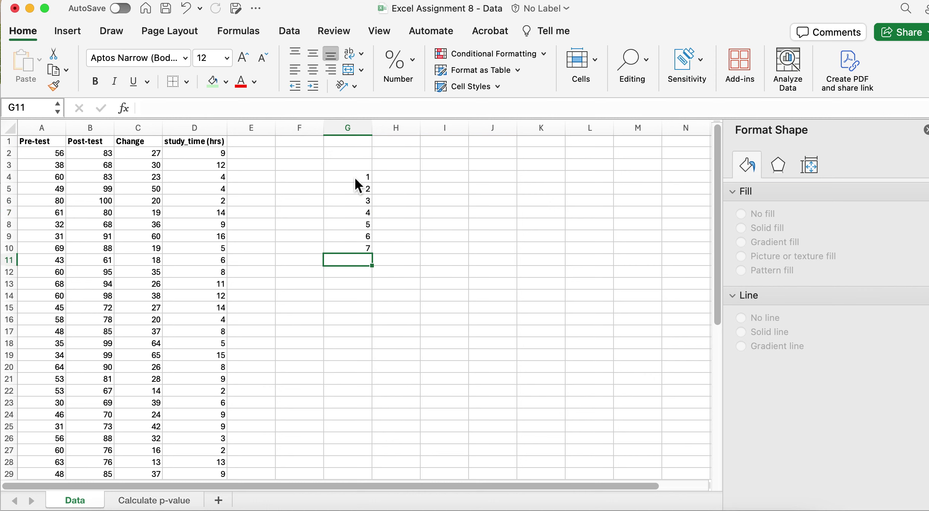
{"action": "type", "text": "8"}
{"action": "key", "text": "Return"}
{"action": "type", "text": "9"}
{"action": "key", "text": "Return"}
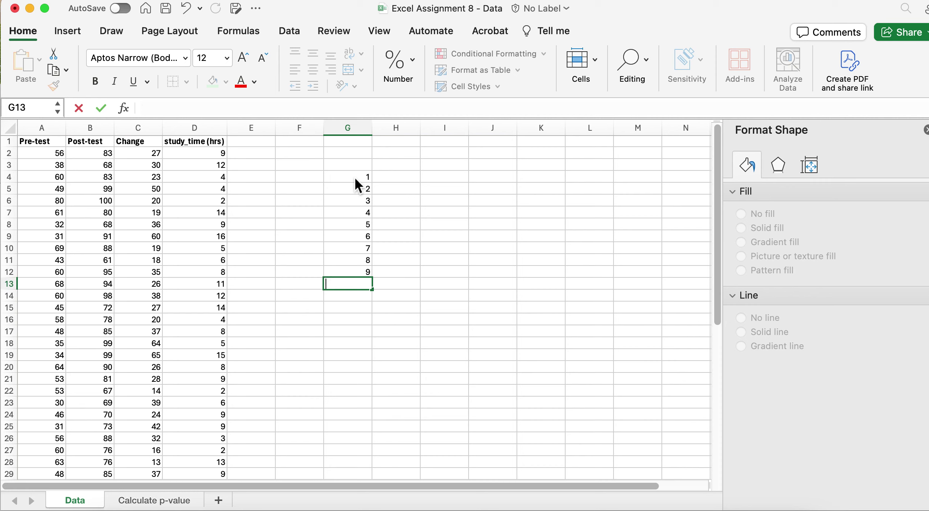
{"action": "type", "text": "10"}
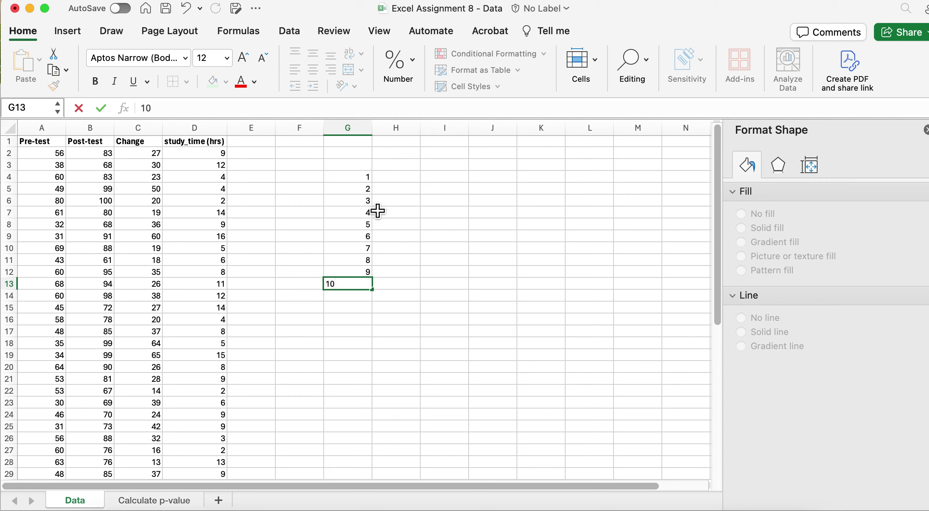
Fill cells H4 to H13 with the values 2, 3, 4, 6, 7, 9, 10, 11, 14 and 16
{"action": "left_click", "coordinate": [413, 178]}
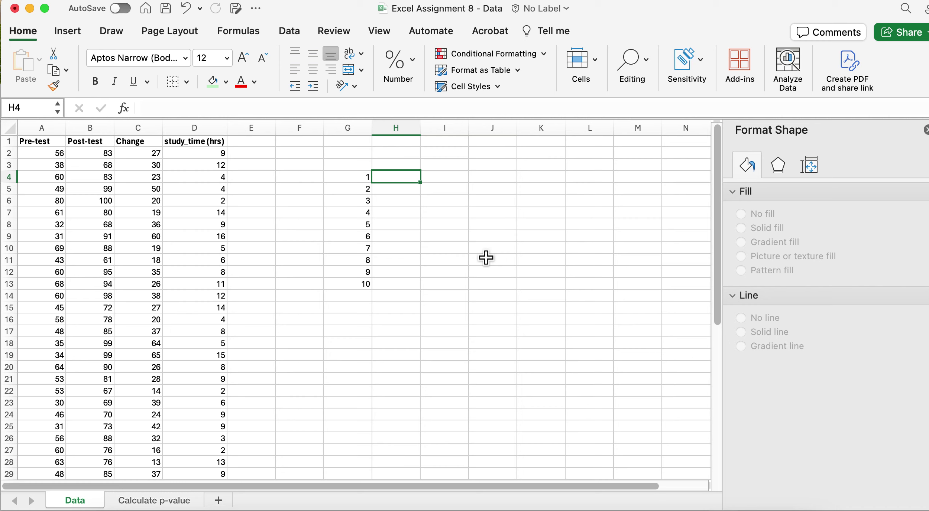
{"action": "type", "text": "2"}
{"action": "key", "text": "Return"}
{"action": "type", "text": "3"}
{"action": "key", "text": "Return"}
{"action": "type", "text": "4"}
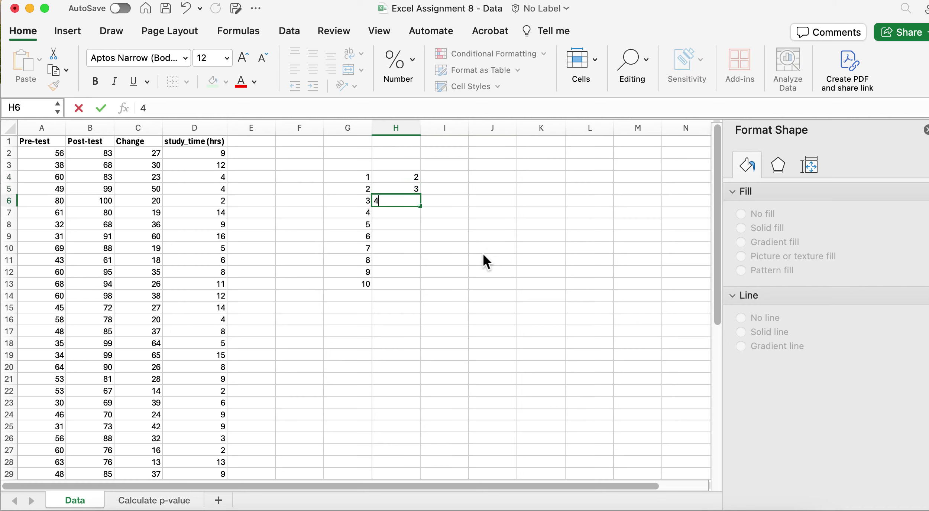
{"action": "key", "text": "Return"}
{"action": "type", "text": "6"}
{"action": "key", "text": "Return"}
{"action": "type", "text": "7"}
{"action": "key", "text": "Return"}
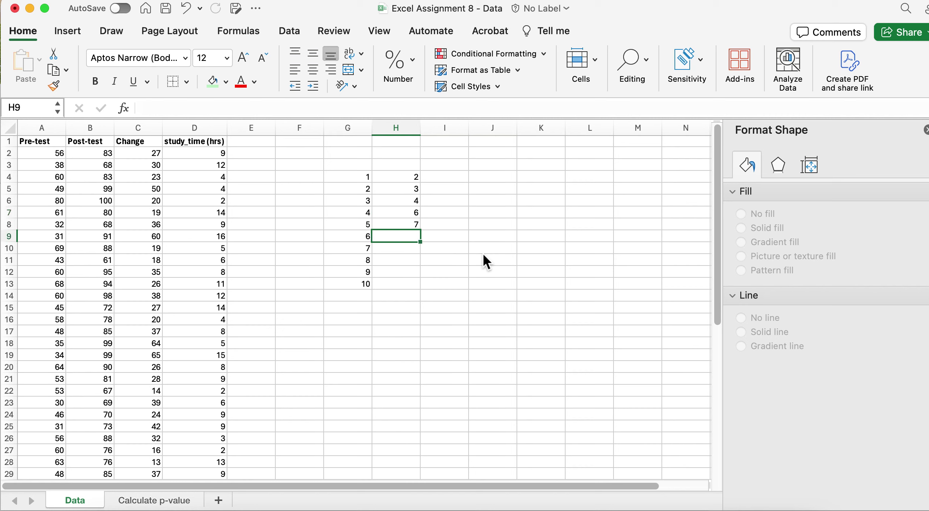
{"action": "type", "text": "9"}
{"action": "key", "text": "Return"}
{"action": "type", "text": "10"}
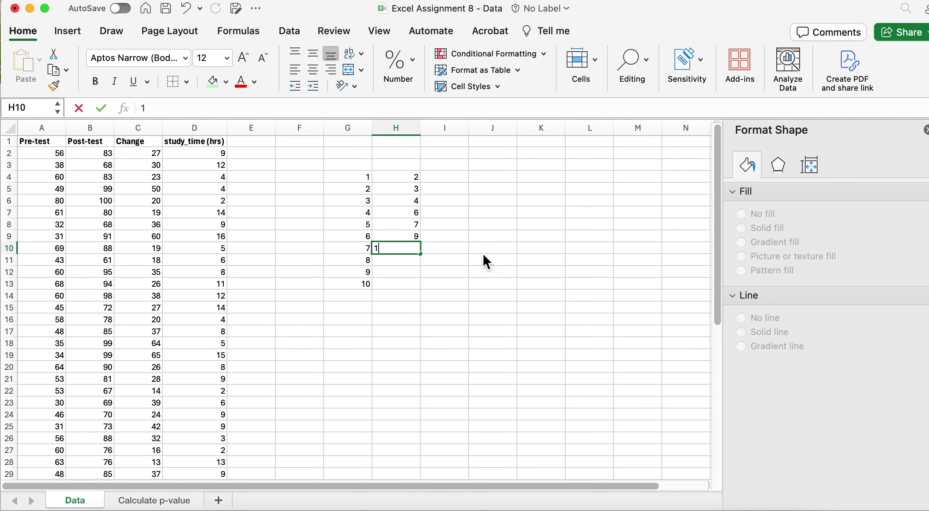
{"action": "key", "text": "Return"}
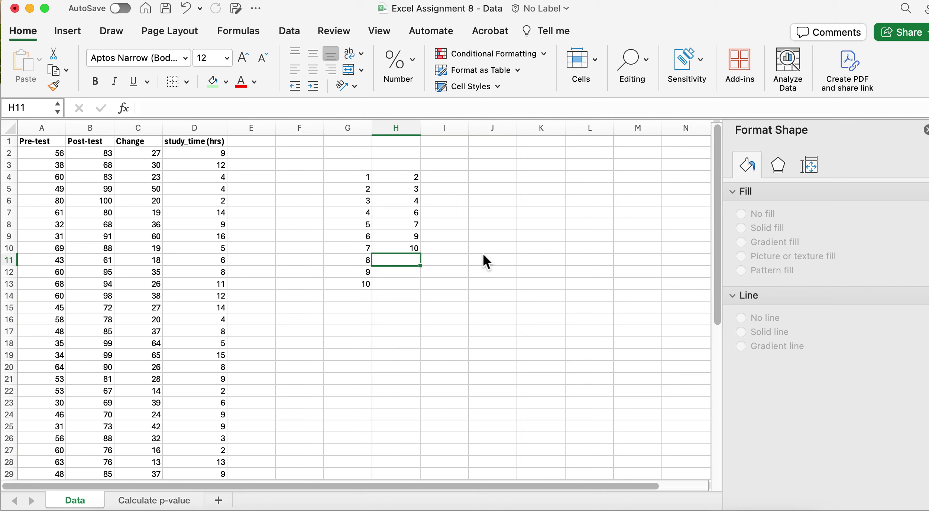
{"action": "type", "text": "11"}
{"action": "key", "text": "Return"}
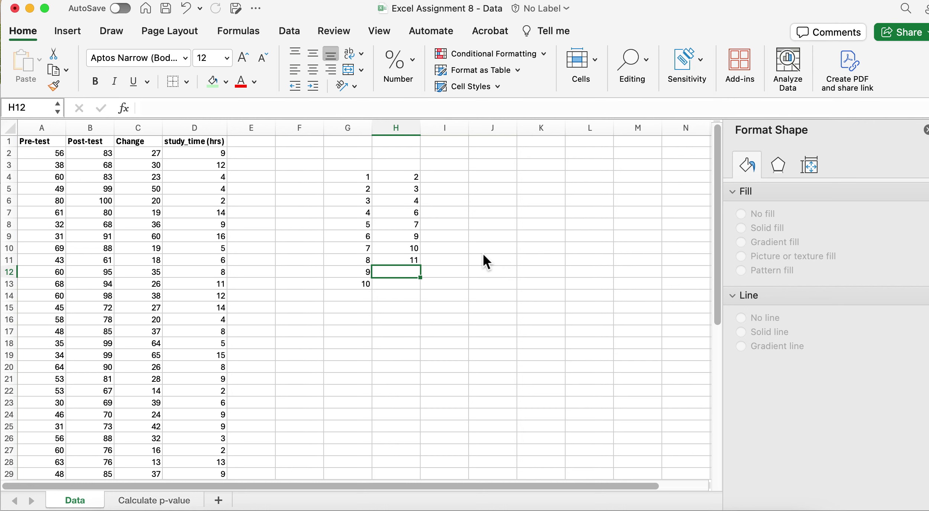
{"action": "type", "text": "14"}
{"action": "key", "text": "Return"}
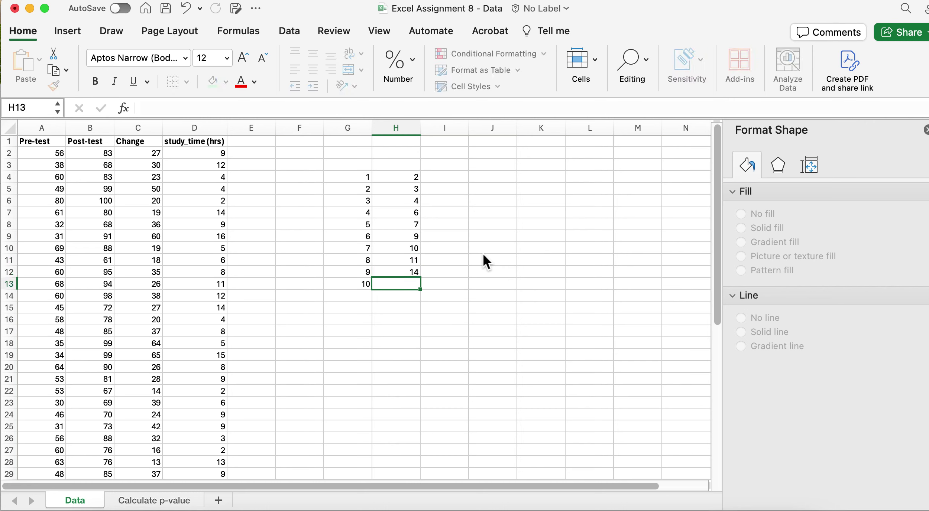
{"action": "type", "text": "16"}
{"action": "key", "text": "Return"}
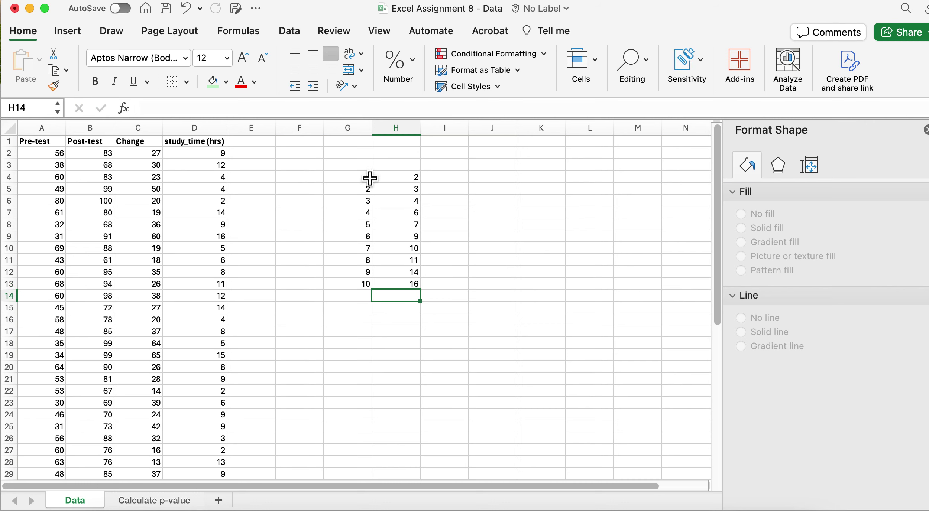
Insert a scatter chart of cells G4 to H13 and move it to the right of the sample data
{"action": "left_click_drag", "start_coordinate": [369, 178], "coordinate": [404, 293]}
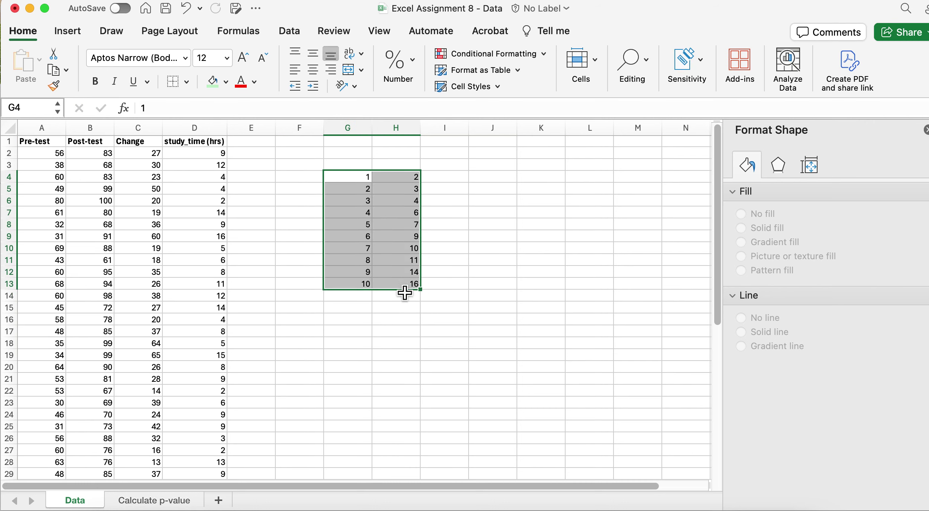
{"action": "left_click", "coordinate": [72, 32]}
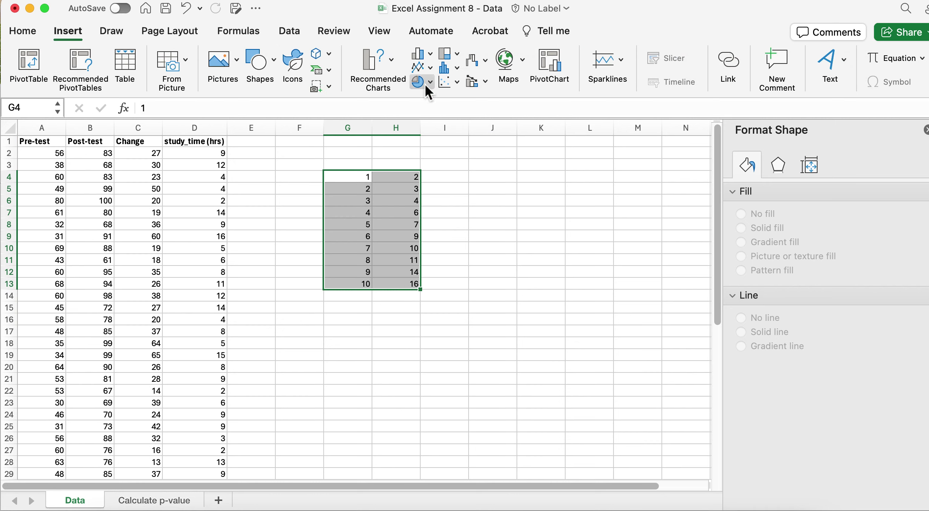
{"action": "left_click", "coordinate": [452, 83]}
{"action": "left_click", "coordinate": [479, 152]}
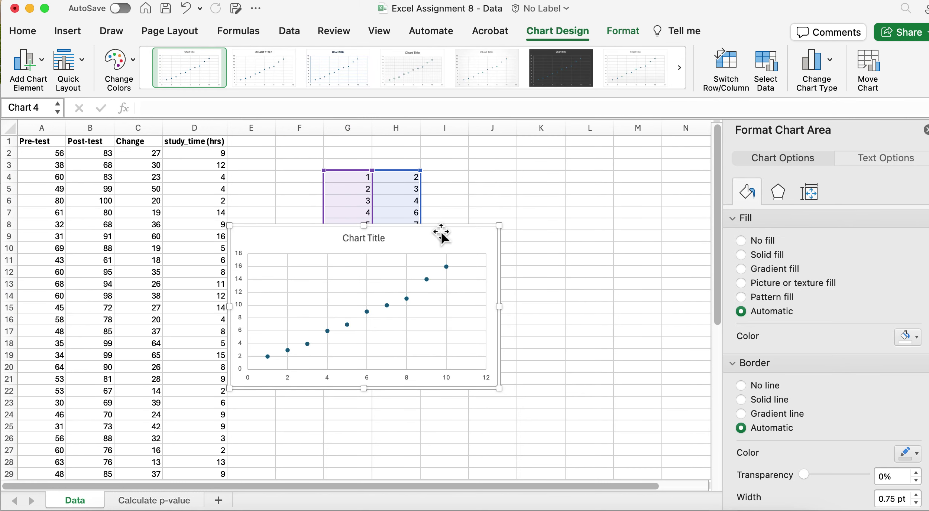
{"action": "left_click_drag", "start_coordinate": [439, 230], "coordinate": [626, 208]}
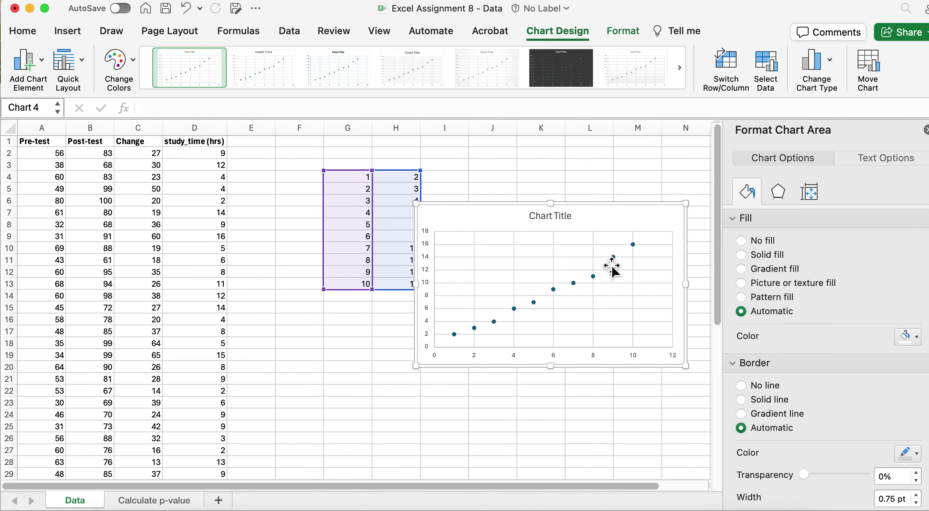
Add a linear trendline to the sample data's scatter chart and look through its trendline options
{"action": "right_click", "coordinate": [554, 289]}
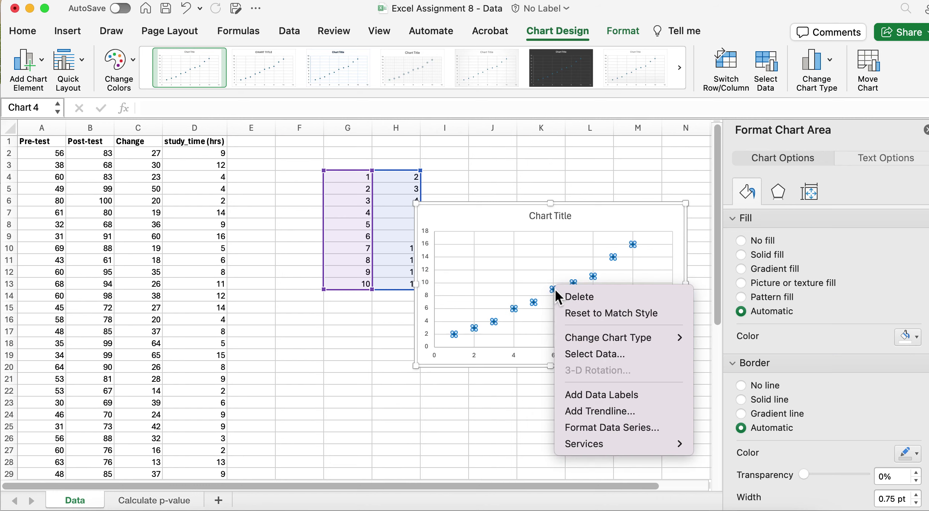
{"action": "left_click", "coordinate": [599, 413]}
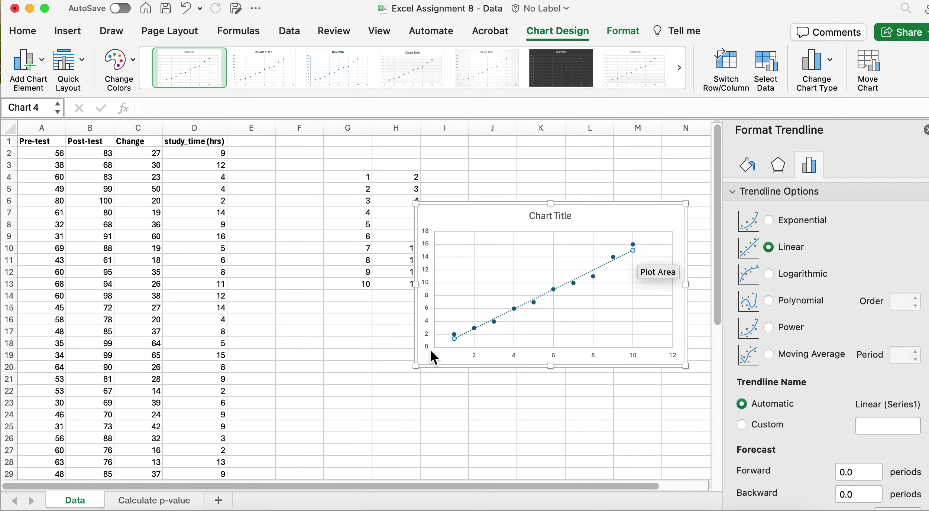
{"action": "scroll", "coordinate": [788, 442], "scroll_direction": "down", "scroll_amount": 2}
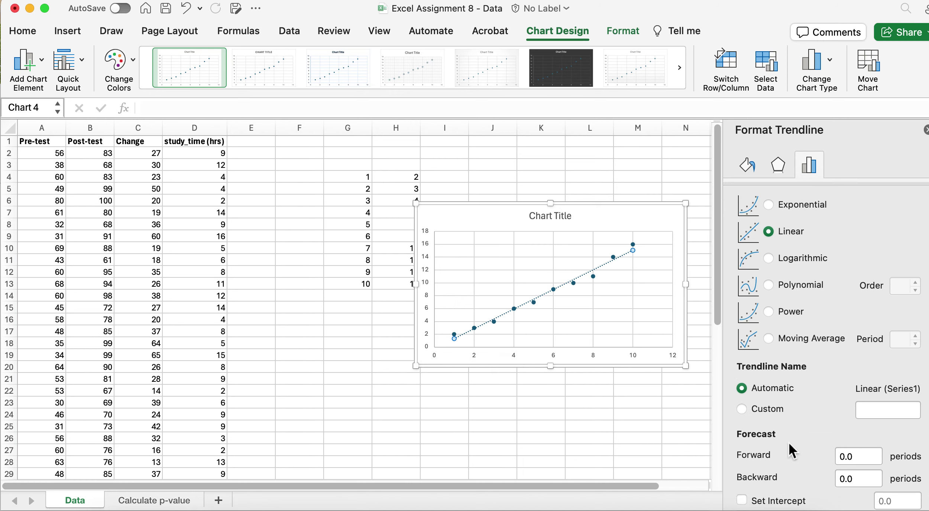
{"action": "scroll", "coordinate": [788, 442], "scroll_direction": "down", "scroll_amount": 3}
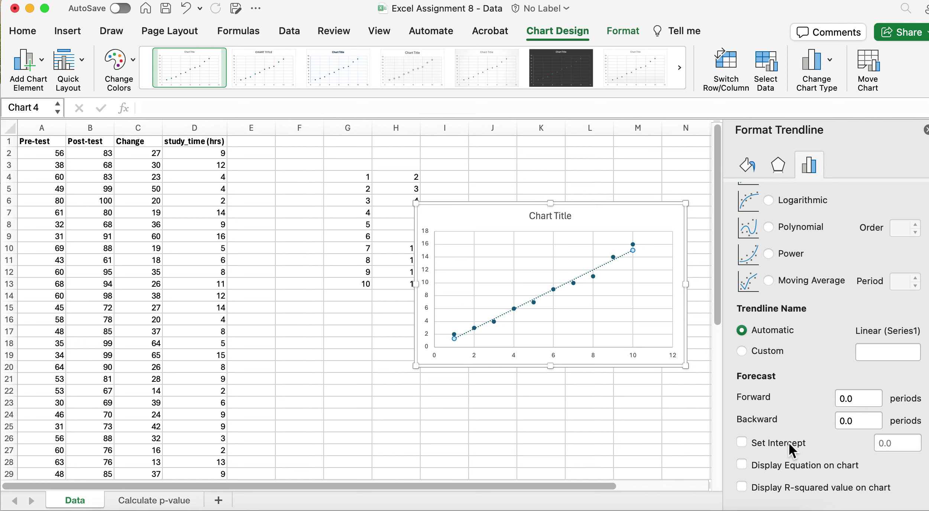
{"action": "scroll", "coordinate": [789, 442], "scroll_direction": "up", "scroll_amount": 4}
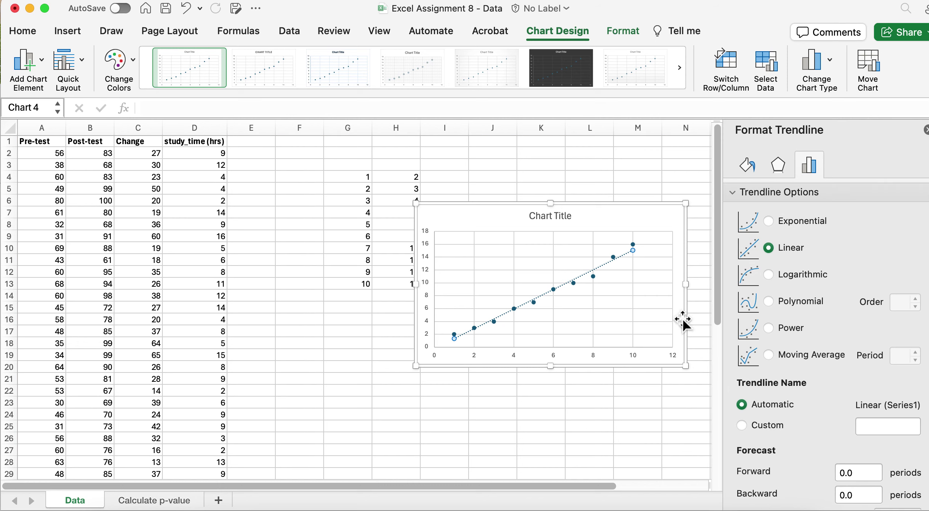
Delete the scatter chart of the sample data from the Data sheet
{"action": "left_click", "coordinate": [607, 207]}
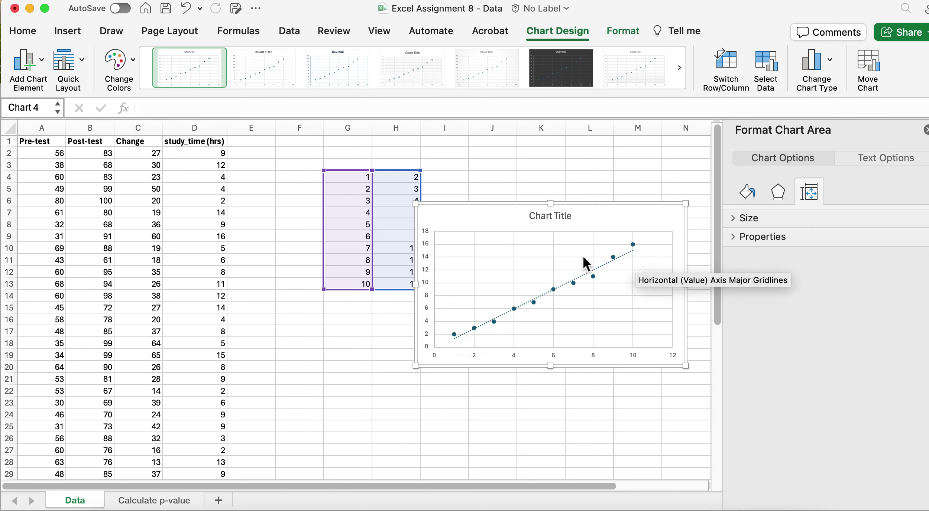
{"action": "left_click", "coordinate": [595, 212]}
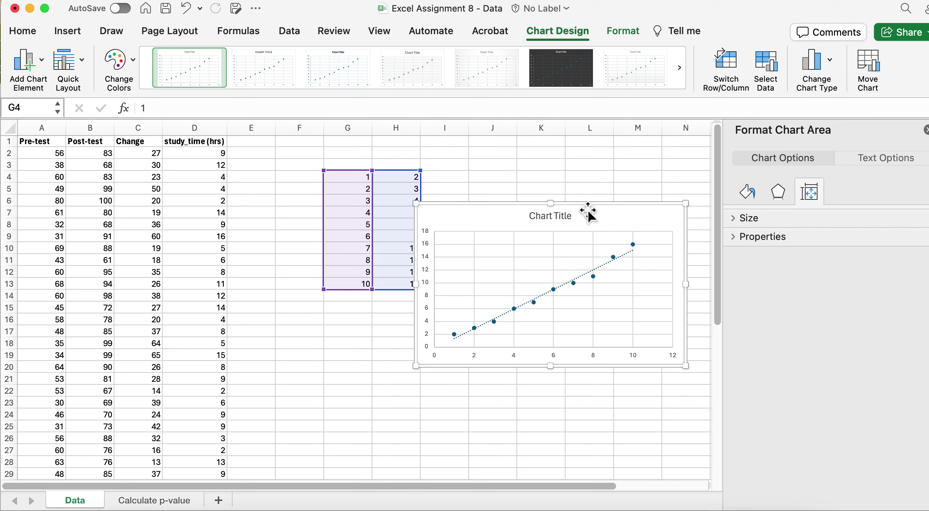
{"action": "key", "text": "Delete"}
Delete the sample data cells G4 to H13, shifting the remaining cells left
{"action": "left_click_drag", "start_coordinate": [341, 154], "coordinate": [425, 332]}
{"action": "left_click", "coordinate": [411, 255]}
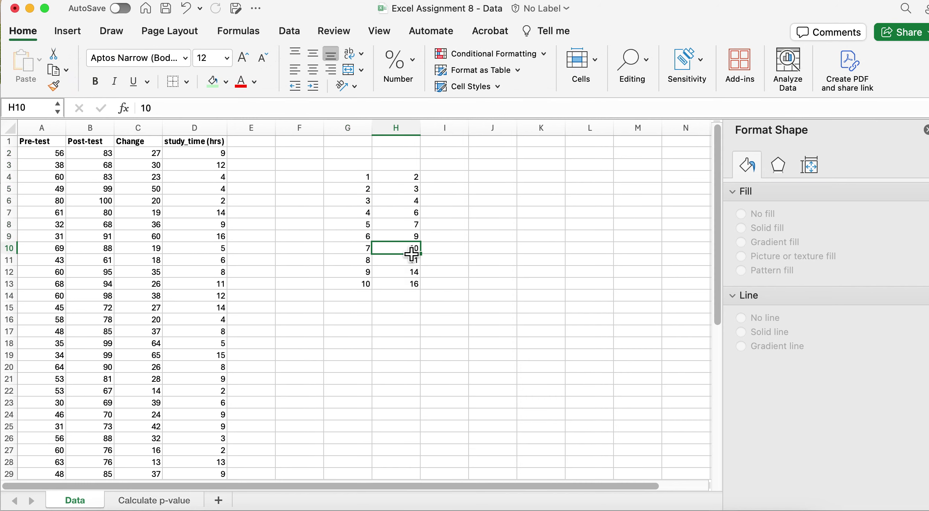
{"action": "left_click_drag", "start_coordinate": [407, 285], "coordinate": [356, 180]}
{"action": "right_click", "coordinate": [357, 178]}
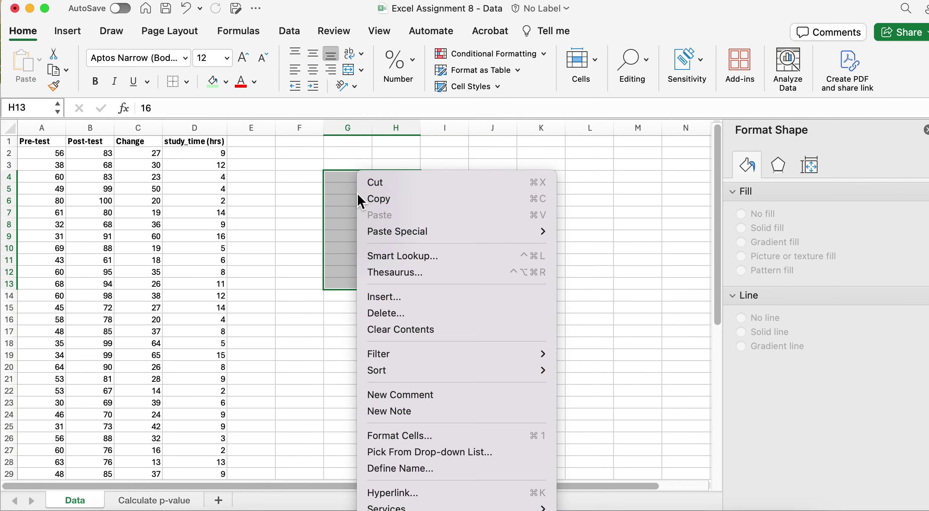
{"action": "left_click", "coordinate": [406, 313]}
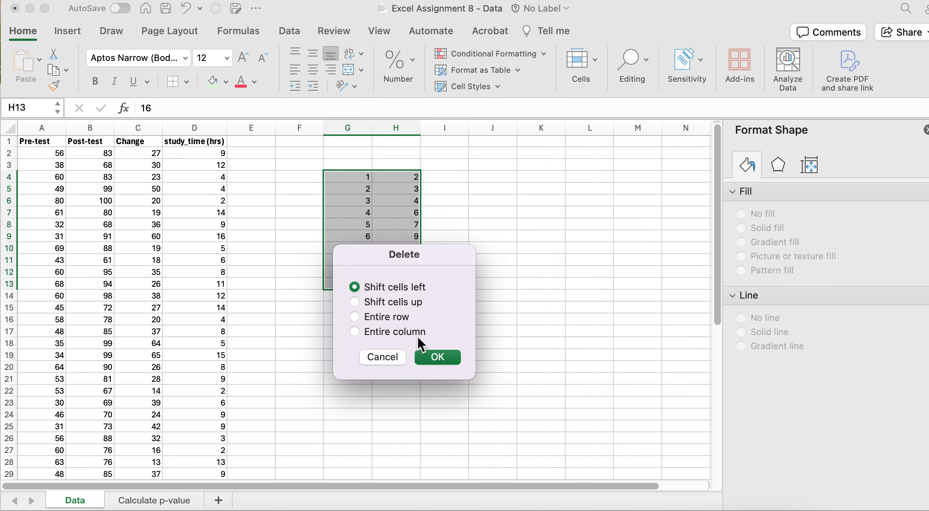
{"action": "left_click", "coordinate": [444, 357]}
{"action": "left_click", "coordinate": [294, 217]}
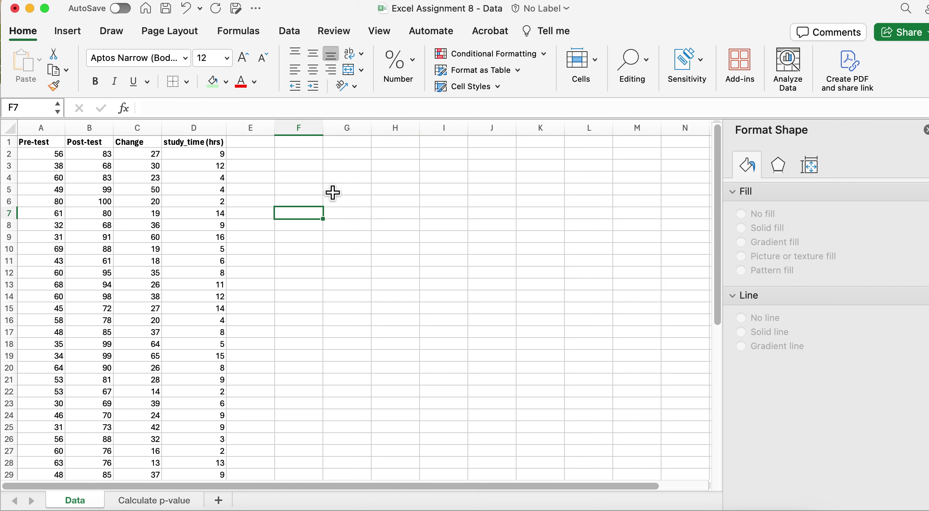
Examine the correlation coefficient and sample size cells for the three questions on the Calculate p-value sheet
{"action": "left_click", "coordinate": [162, 502]}
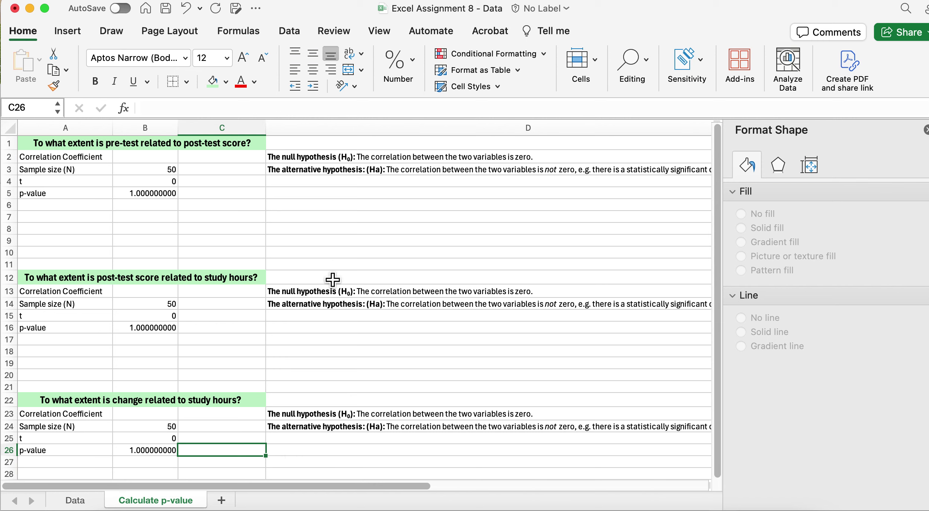
{"action": "left_click", "coordinate": [154, 161]}
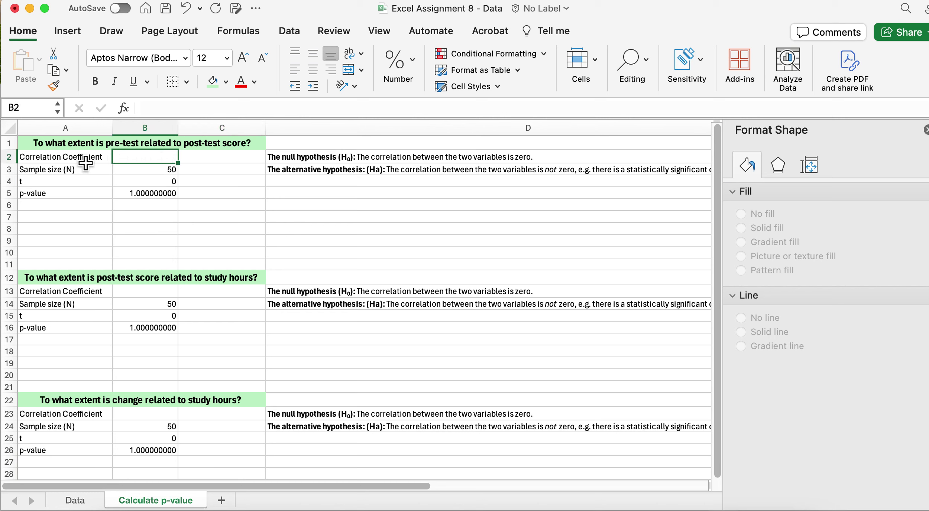
{"action": "left_click", "coordinate": [154, 172]}
{"action": "left_click", "coordinate": [155, 305]}
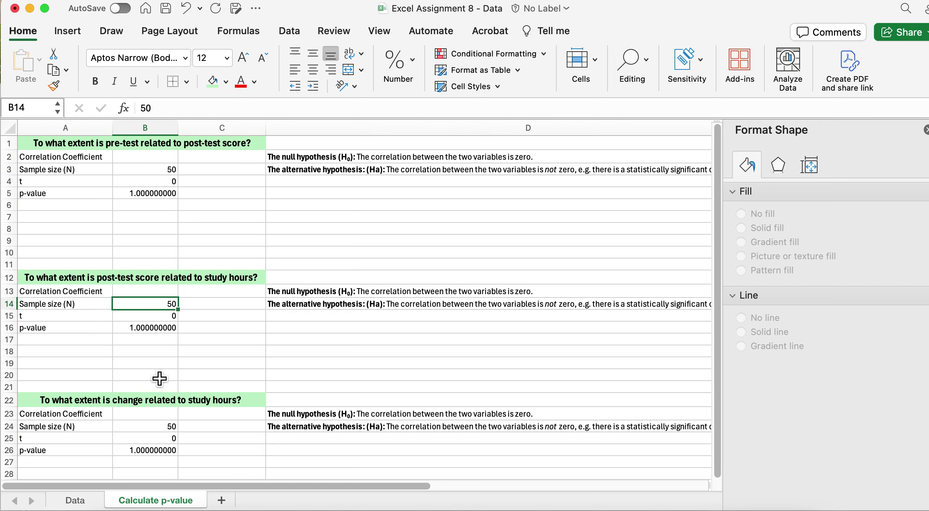
{"action": "left_click", "coordinate": [160, 427]}
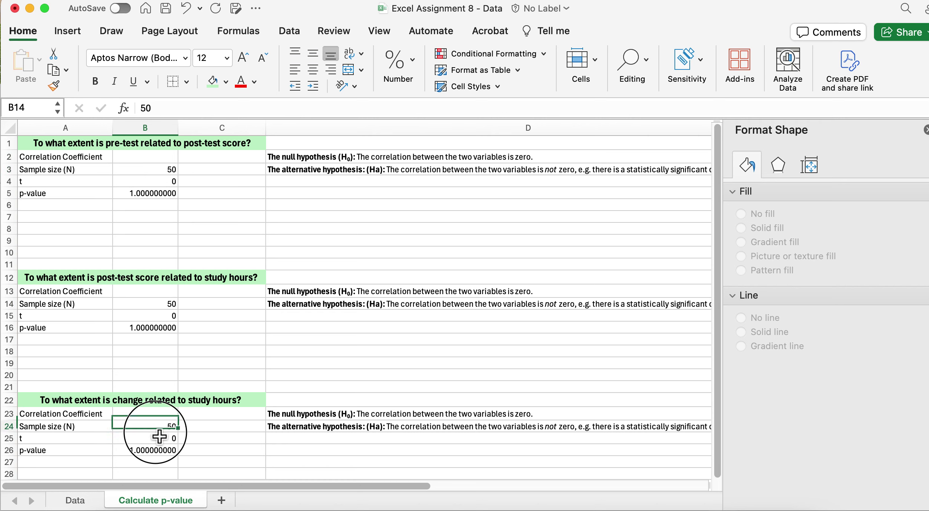
Check how many rows of records the Data sheet holds, from the headers down to the last row
{"action": "left_click", "coordinate": [76, 501]}
{"action": "scroll", "coordinate": [145, 380], "scroll_direction": "down", "scroll_amount": 10}
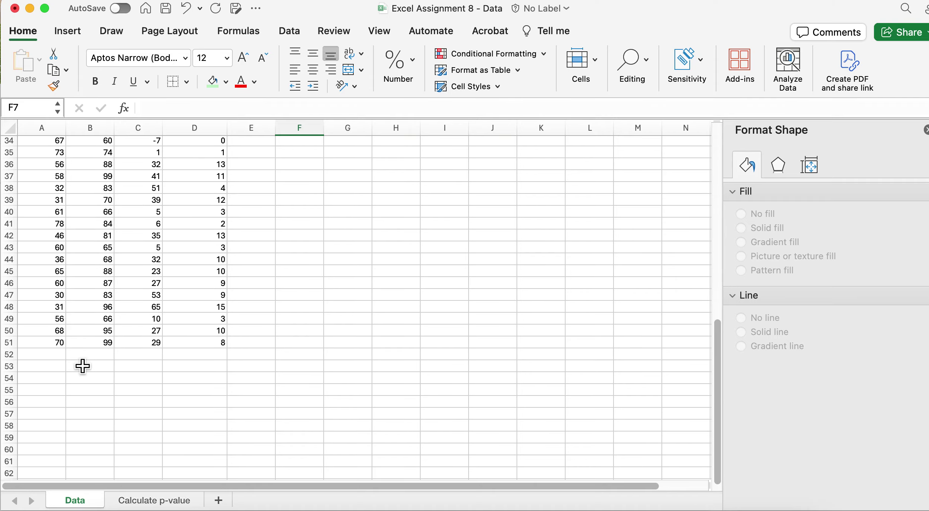
{"action": "scroll", "coordinate": [167, 290], "scroll_direction": "up", "scroll_amount": 10}
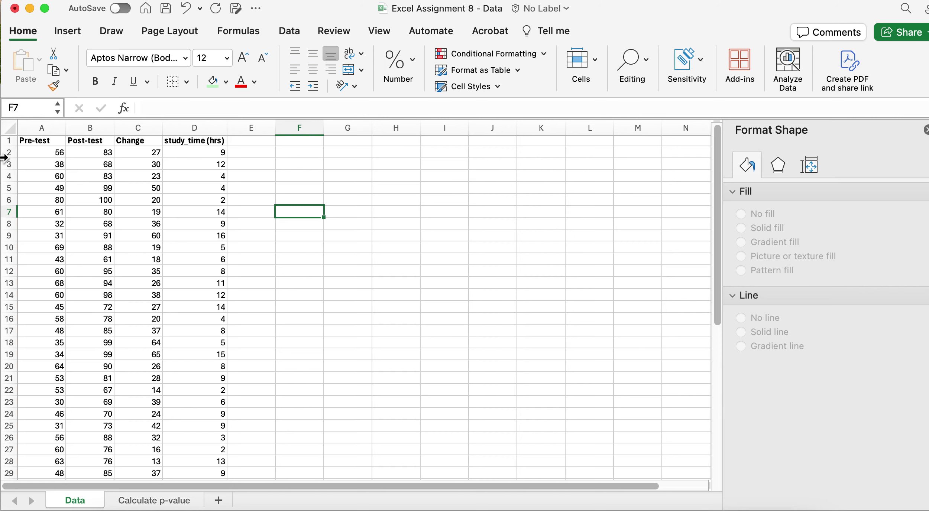
{"action": "scroll", "coordinate": [112, 394], "scroll_direction": "down", "scroll_amount": 7}
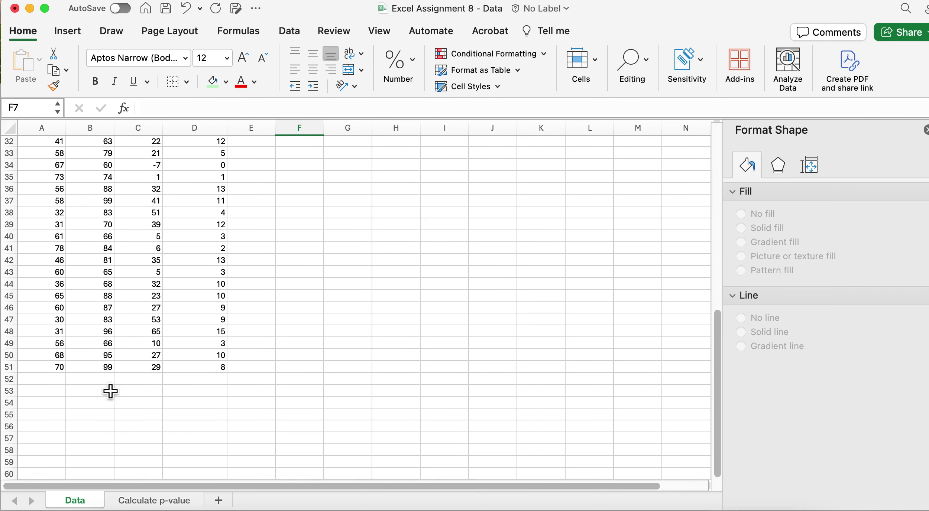
{"action": "scroll", "coordinate": [110, 393], "scroll_direction": "up", "scroll_amount": 10}
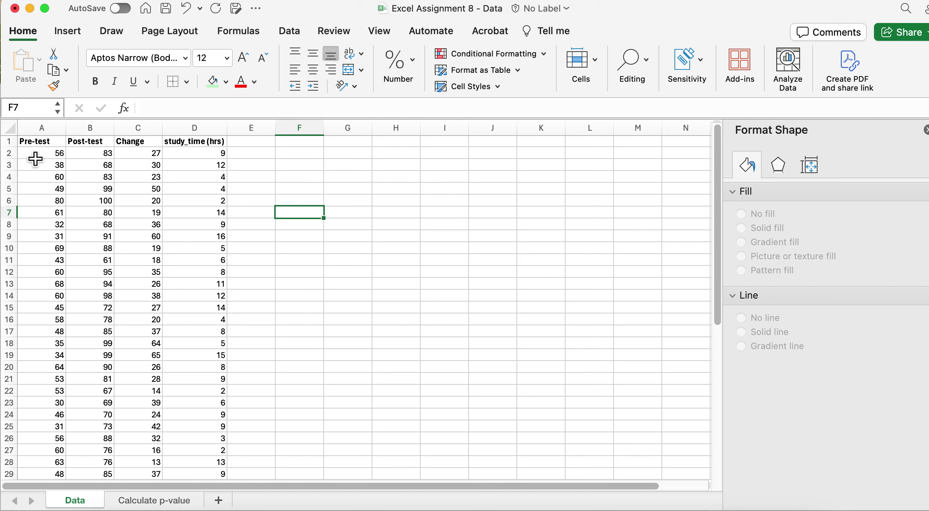
Examine the Pre-test and Post-test scores and the formula behind the Change column on the Data sheet
{"action": "left_click_drag", "start_coordinate": [39, 156], "coordinate": [37, 331]}
{"action": "left_click", "coordinate": [106, 158]}
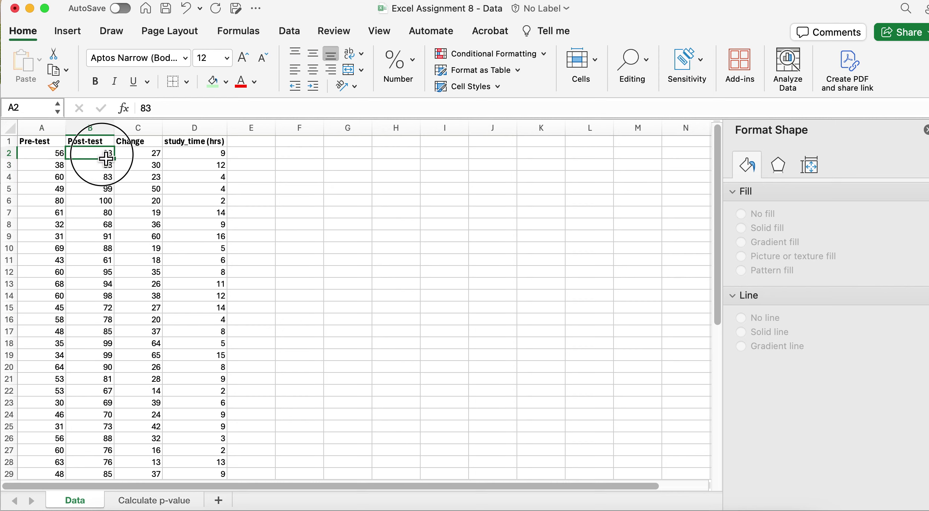
{"action": "left_click_drag", "start_coordinate": [106, 158], "coordinate": [106, 370]}
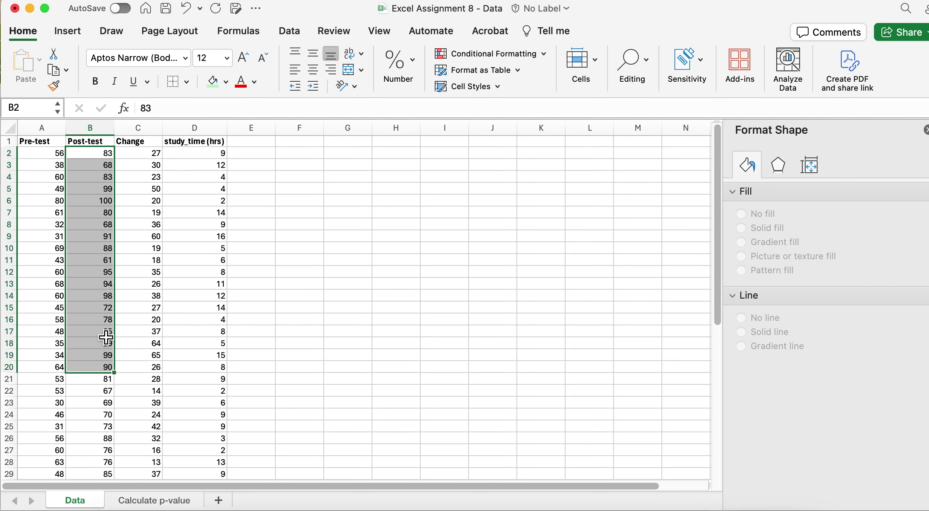
{"action": "left_click", "coordinate": [153, 156]}
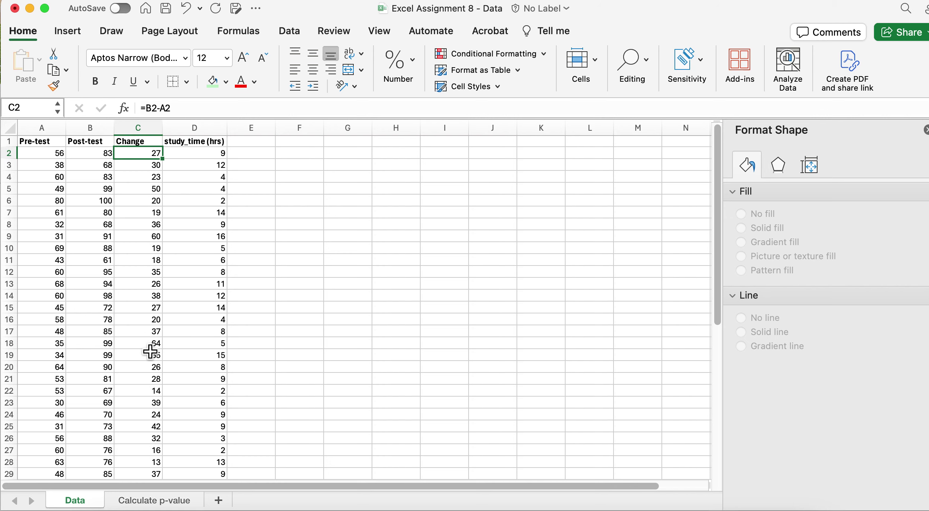
{"action": "scroll", "coordinate": [141, 458], "scroll_direction": "down", "scroll_amount": 10}
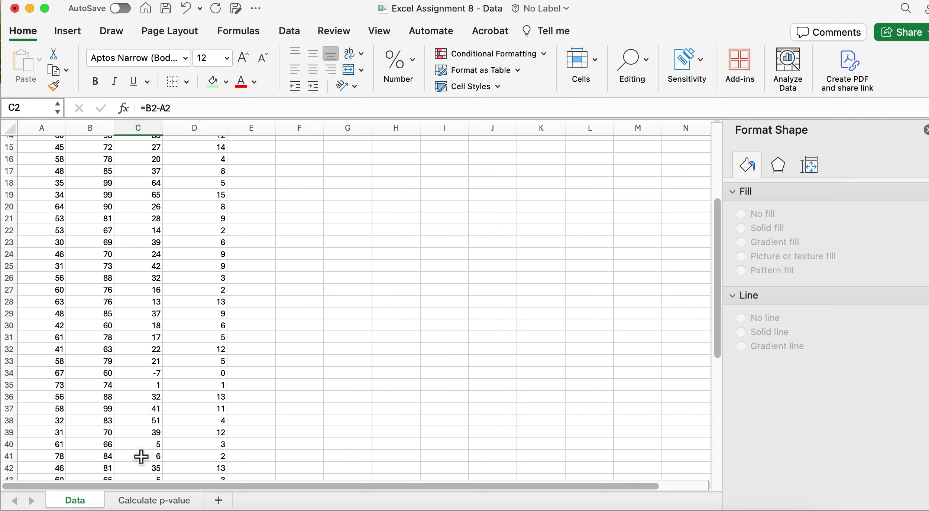
{"action": "scroll", "coordinate": [141, 457], "scroll_direction": "up", "scroll_amount": 1}
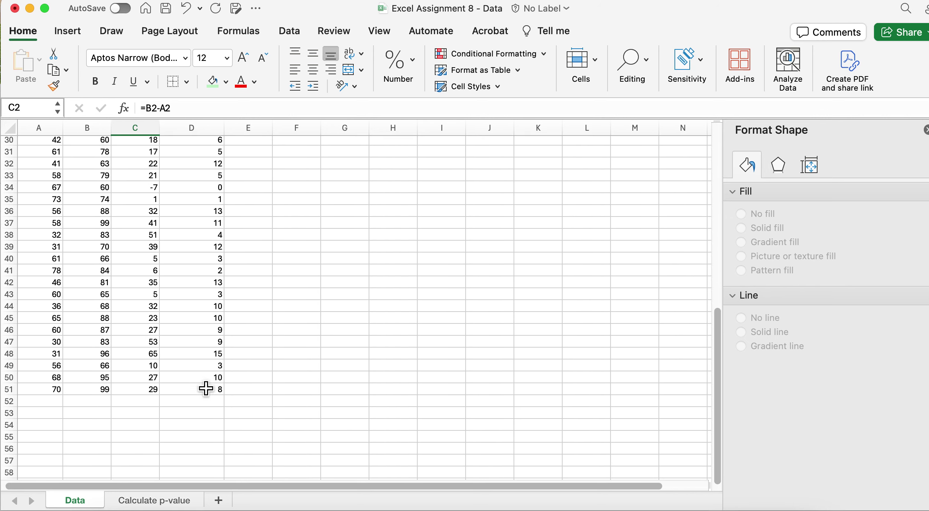
Review the study_time (hrs) column from its header to the last record and return to the Calculate p-value sheet
{"action": "scroll", "coordinate": [203, 388], "scroll_direction": "up", "scroll_amount": 10}
{"action": "left_click", "coordinate": [198, 142]}
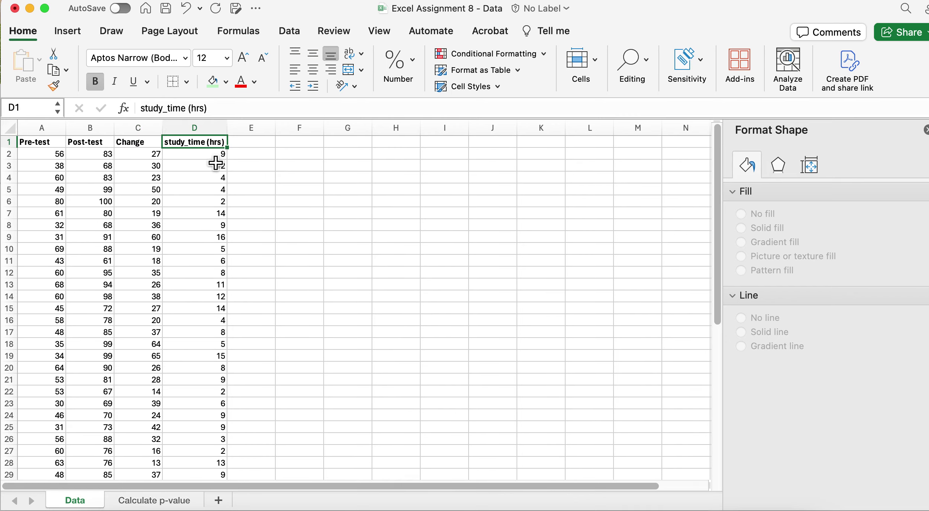
{"action": "scroll", "coordinate": [207, 409], "scroll_direction": "down", "scroll_amount": 10}
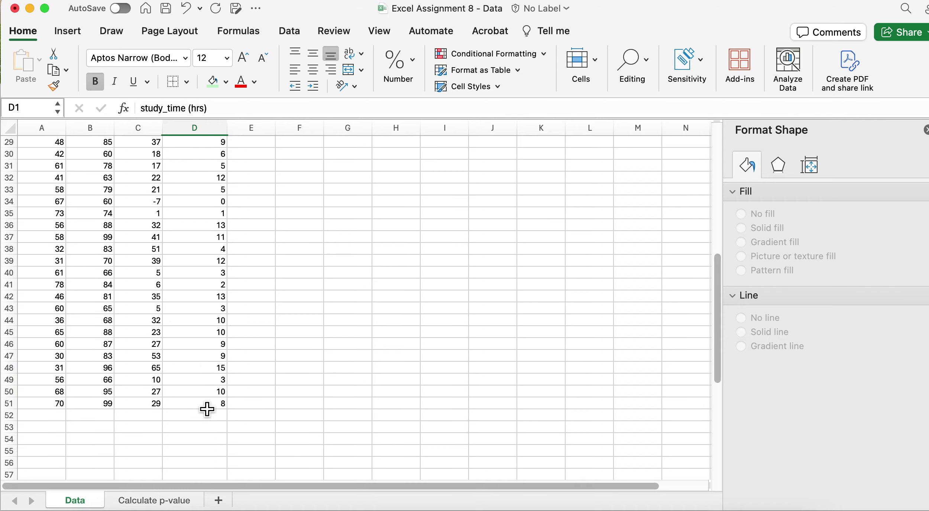
{"action": "scroll", "coordinate": [207, 409], "scroll_direction": "down", "scroll_amount": 1}
{"action": "scroll", "coordinate": [207, 409], "scroll_direction": "up", "scroll_amount": 2}
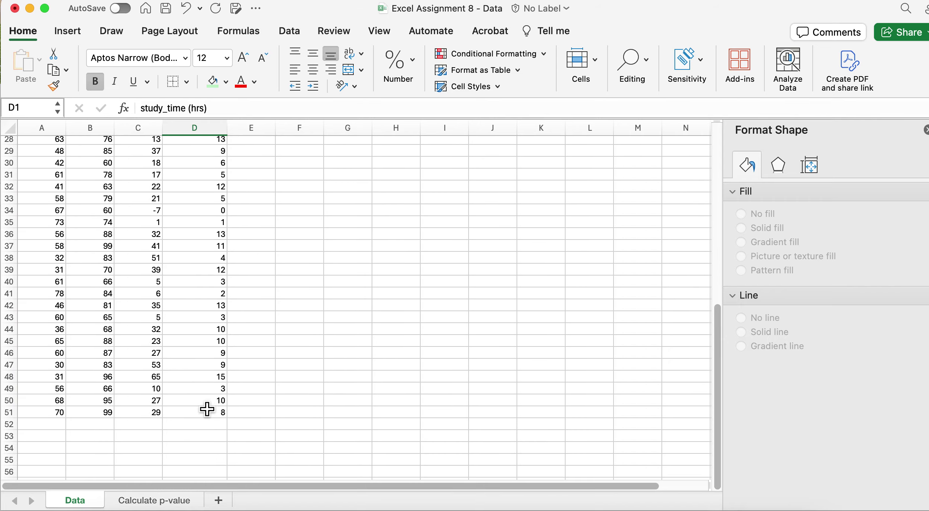
{"action": "scroll", "coordinate": [207, 409], "scroll_direction": "up", "scroll_amount": 10}
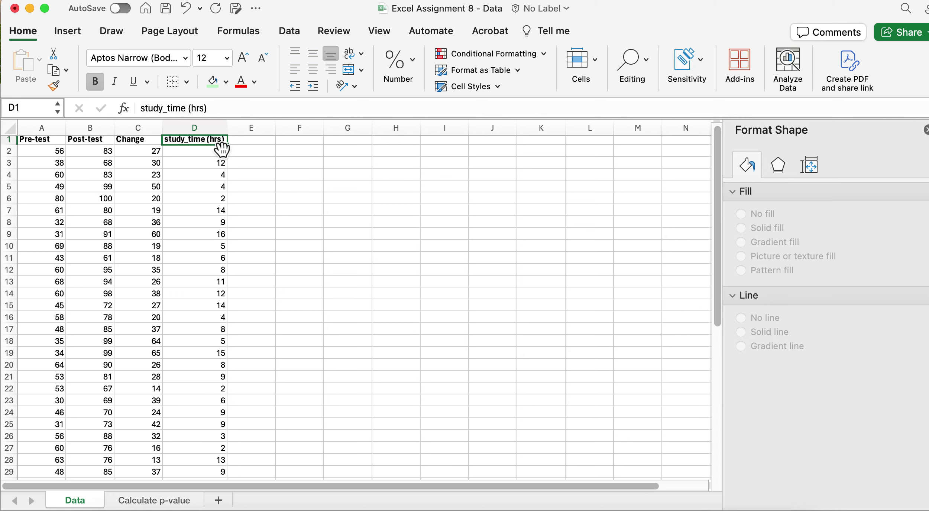
{"action": "scroll", "coordinate": [219, 152], "scroll_direction": "up", "scroll_amount": 1}
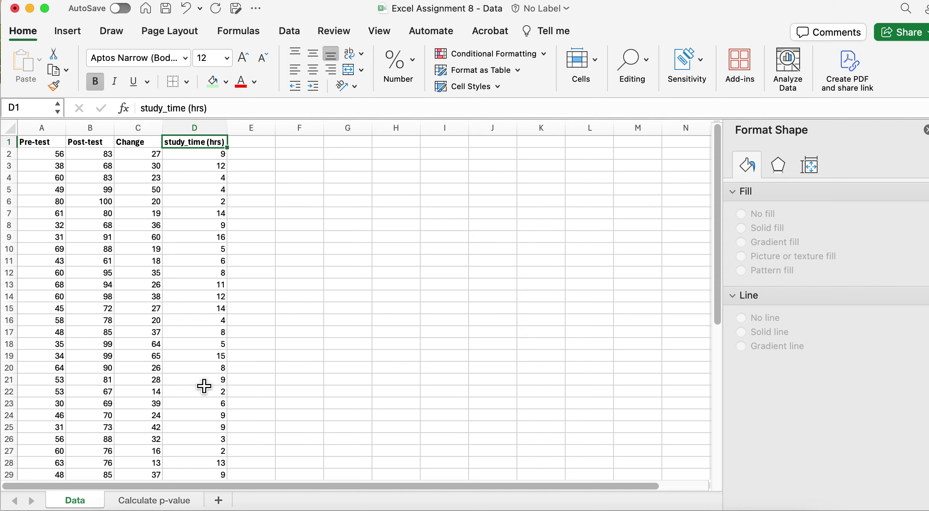
{"action": "scroll", "coordinate": [204, 471], "scroll_direction": "down", "scroll_amount": 5}
{"action": "scroll", "coordinate": [203, 470], "scroll_direction": "up", "scroll_amount": 5}
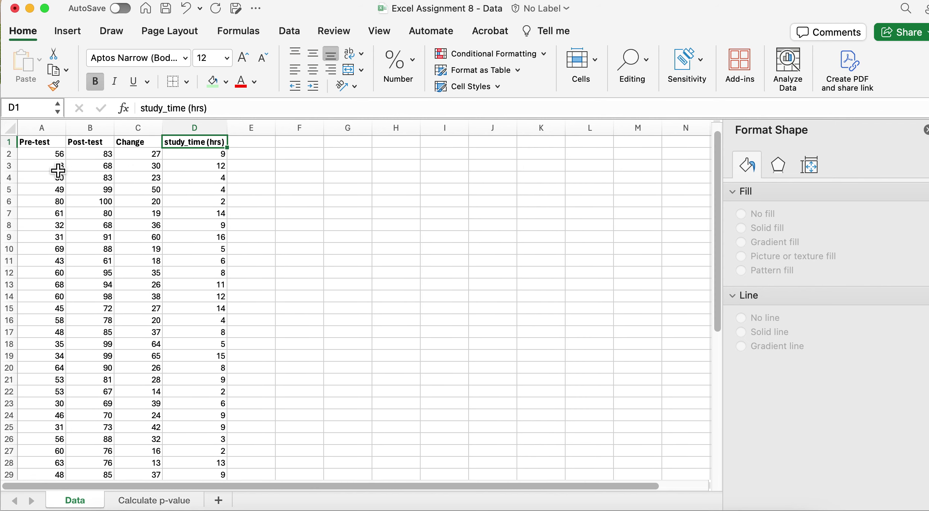
{"action": "left_click", "coordinate": [164, 502]}
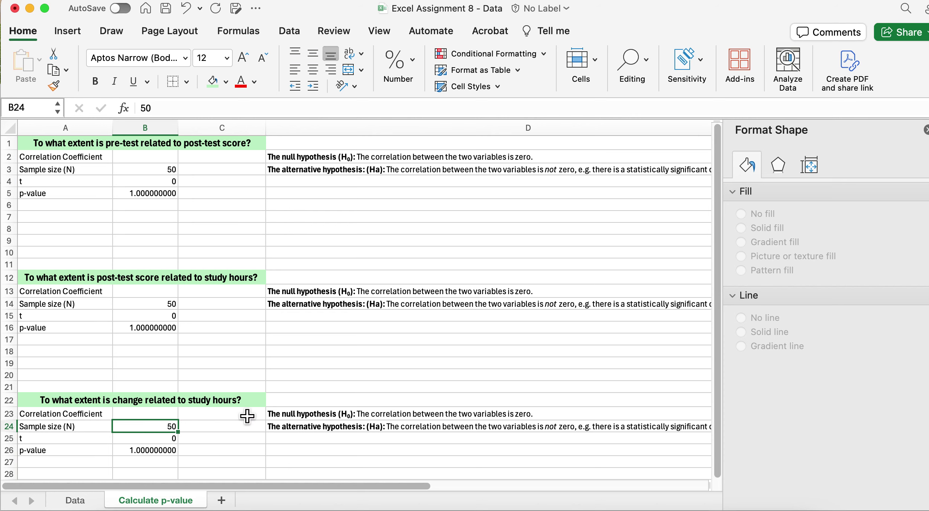
Switch to the Data sheet and close the Format Shape pane
{"action": "left_click", "coordinate": [82, 504]}
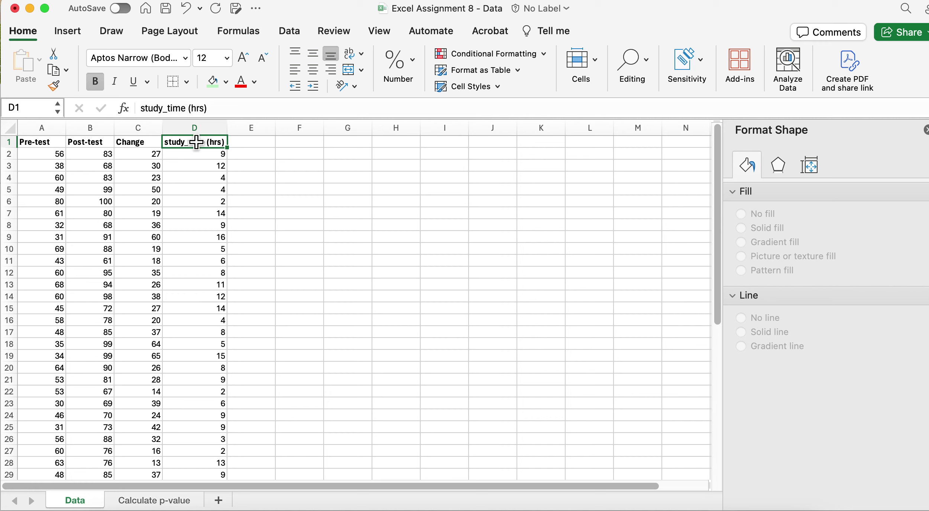
{"action": "left_click", "coordinate": [318, 158]}
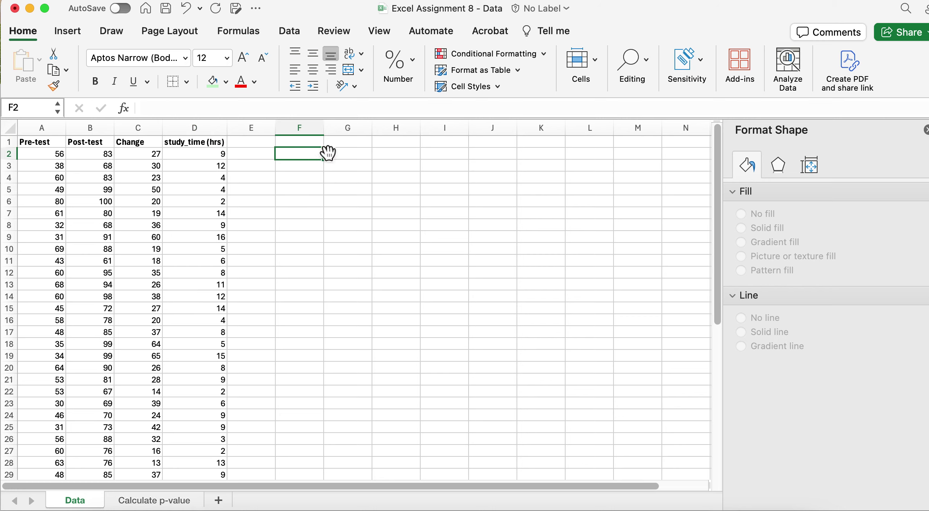
{"action": "left_click", "coordinate": [927, 130]}
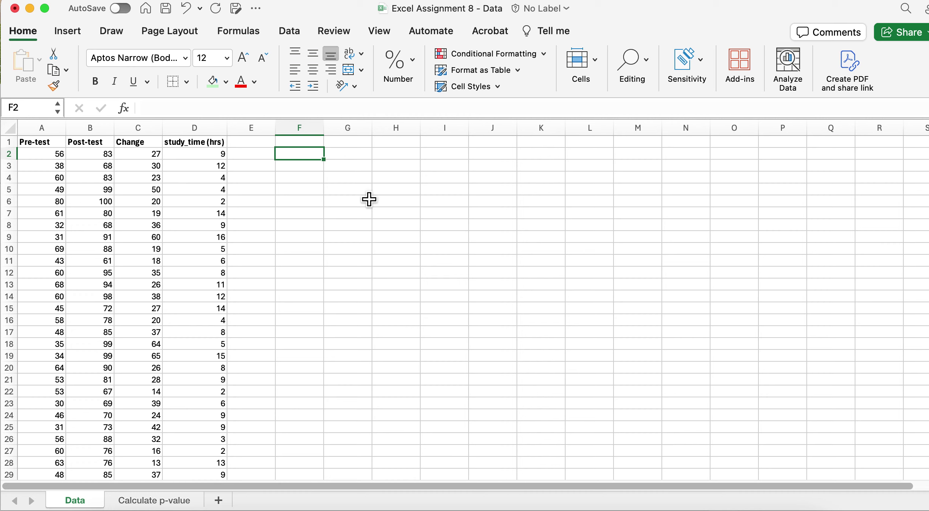
Start a Correlation analysis on the Data sheet and set its input range to $C$1:$D$25
{"action": "left_click", "coordinate": [307, 147]}
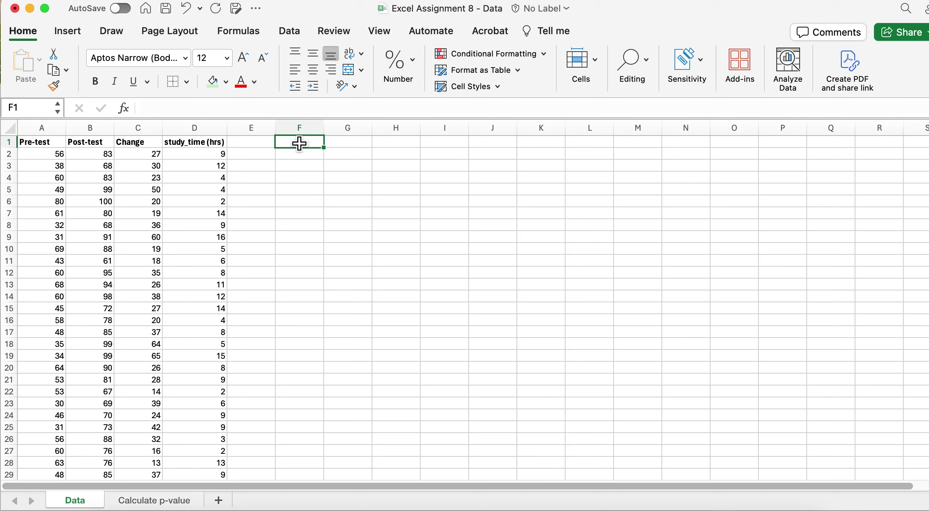
{"action": "left_click", "coordinate": [288, 32]}
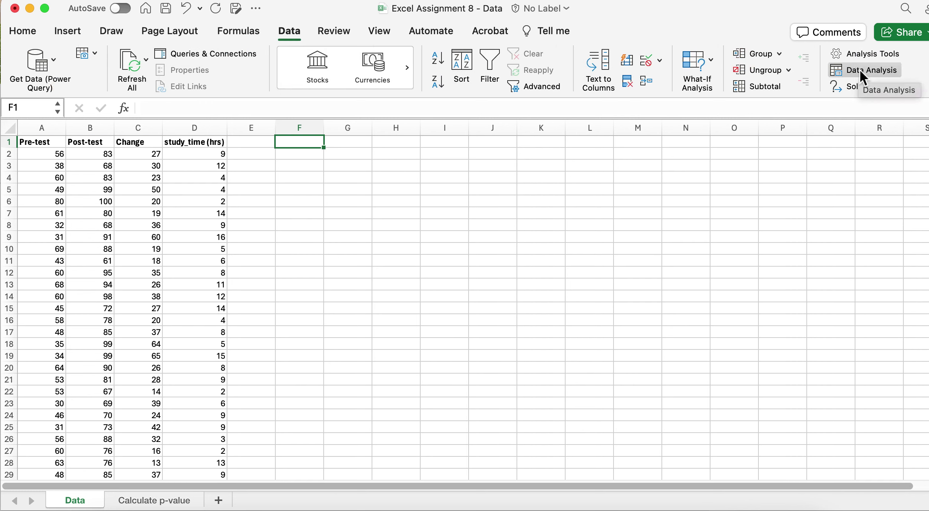
{"action": "left_click", "coordinate": [888, 71]}
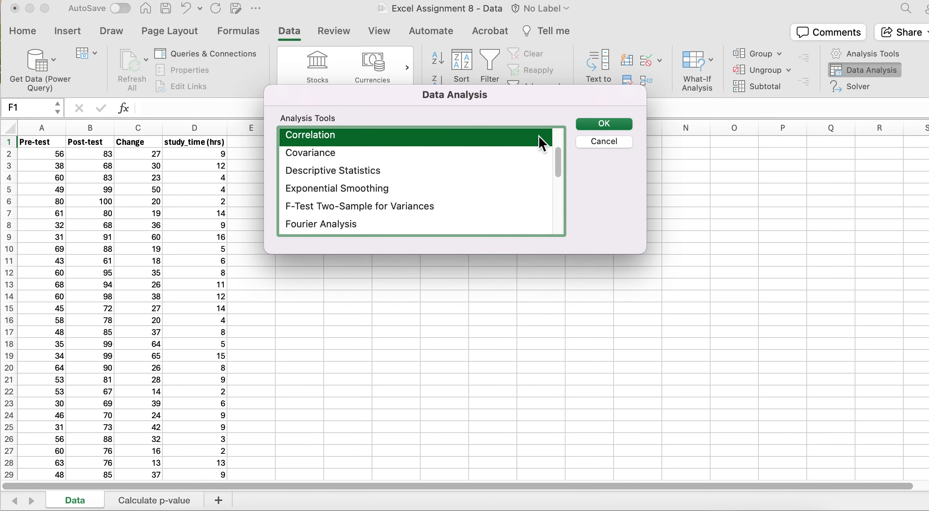
{"action": "left_click", "coordinate": [615, 125]}
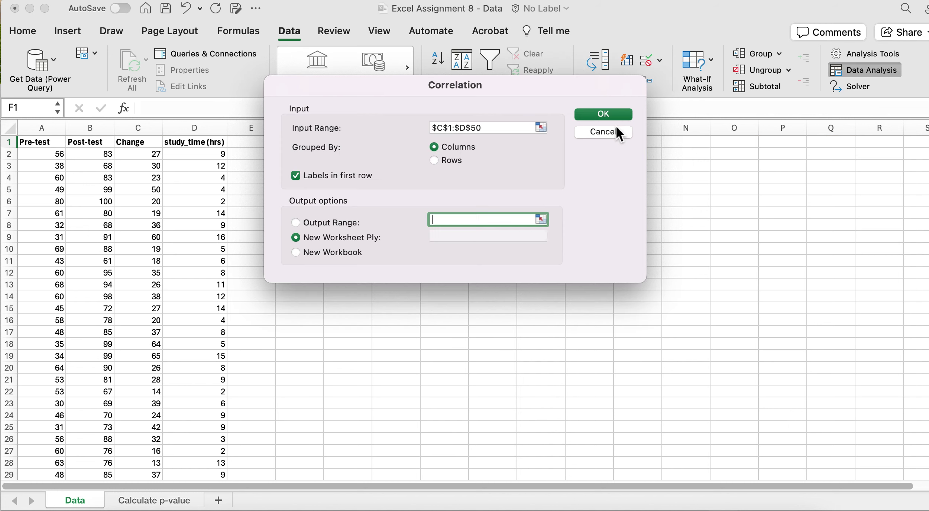
{"action": "left_click", "coordinate": [487, 128]}
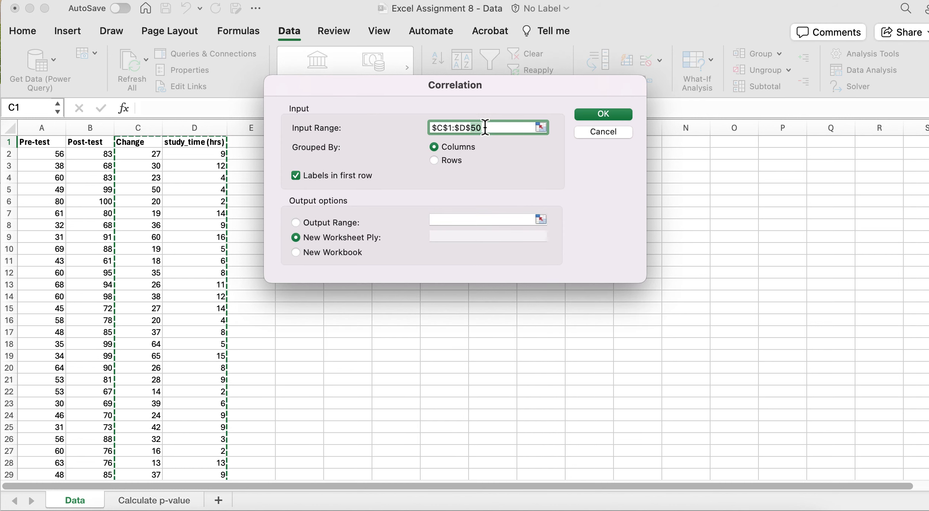
{"action": "left_click", "coordinate": [492, 128]}
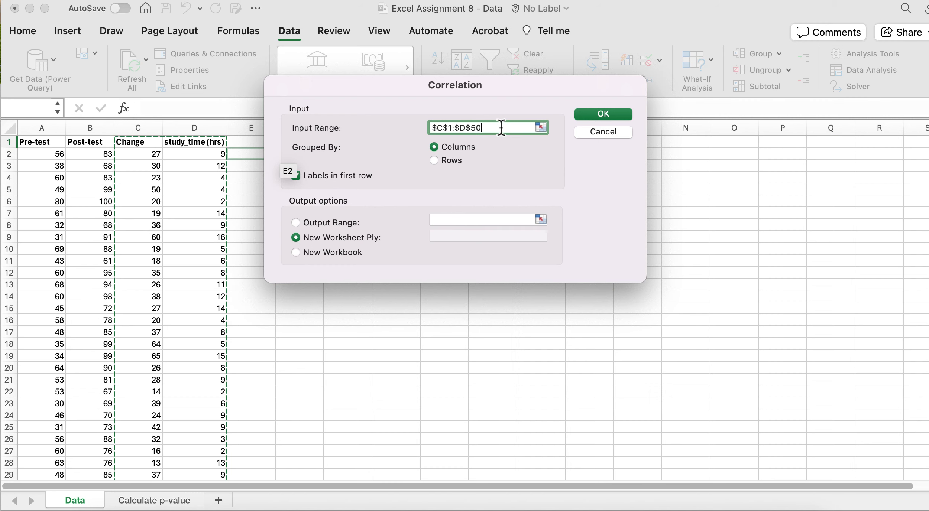
{"action": "left_click_drag", "start_coordinate": [484, 133], "coordinate": [473, 131]}
{"action": "type", "text": "25"}
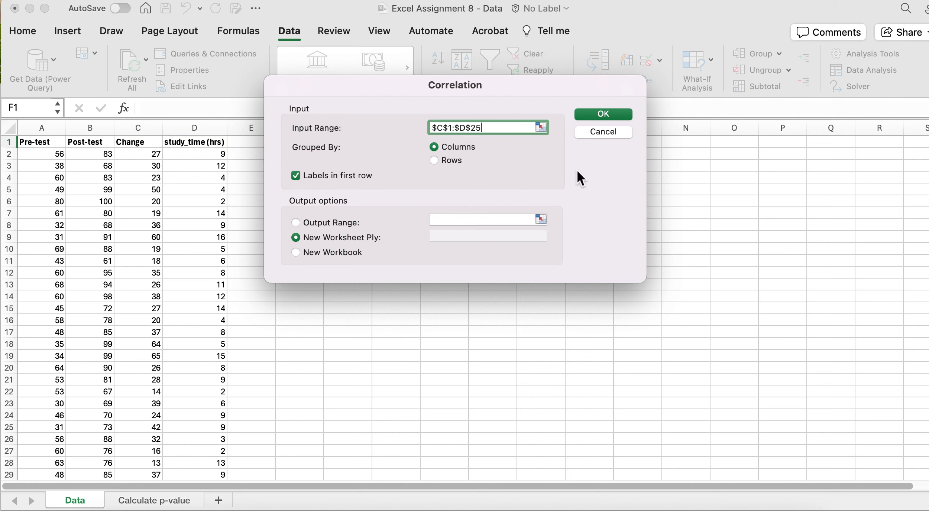
Extend the correlation input range to $C$1:$D$26 and run the analysis with output on a new worksheet
{"action": "left_click", "coordinate": [504, 127]}
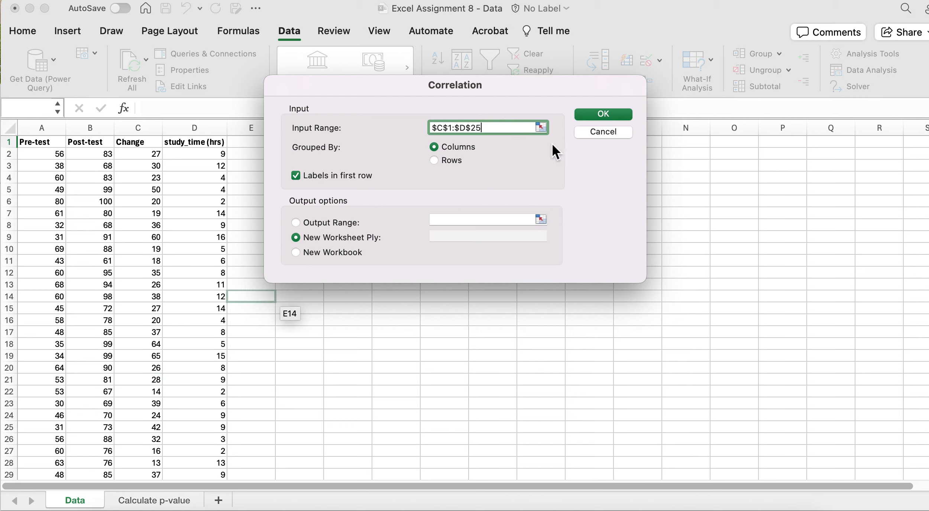
{"action": "key", "text": "BackSpace"}
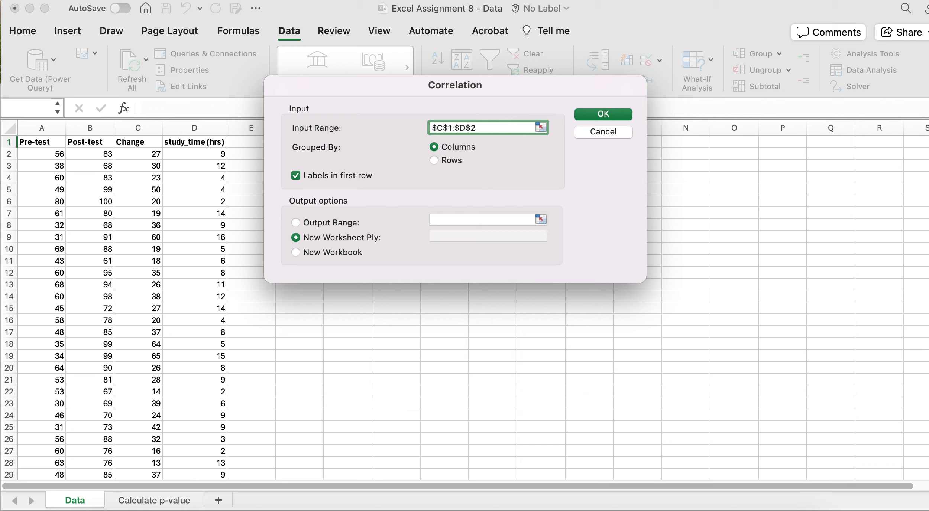
{"action": "type", "text": "6"}
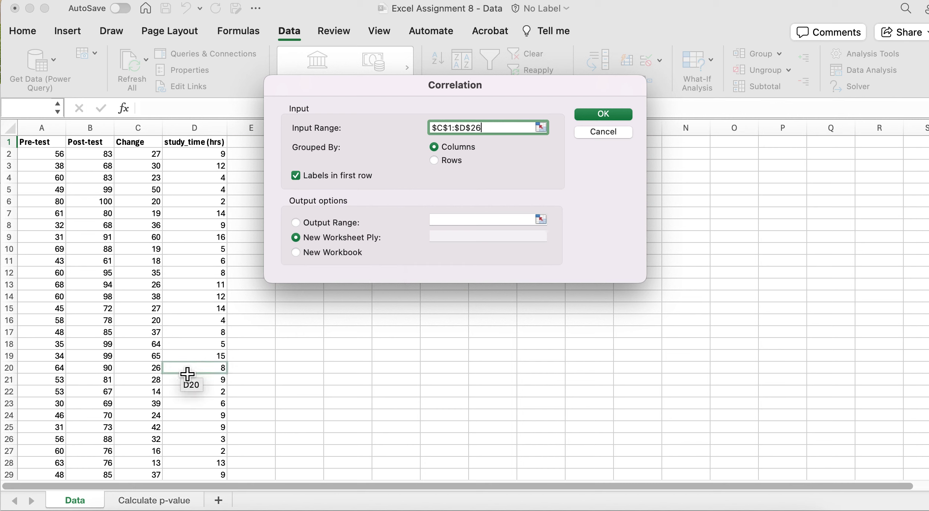
{"action": "left_click", "coordinate": [611, 114]}
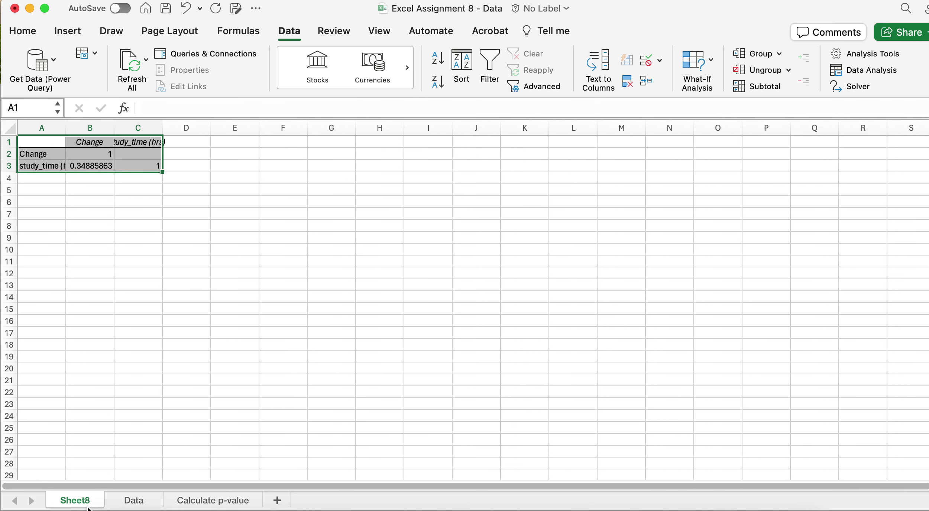
Enter the Change and study_time correlation coefficient, rounded to 0.35, in cell B5 of the results sheet
{"action": "left_click", "coordinate": [88, 168]}
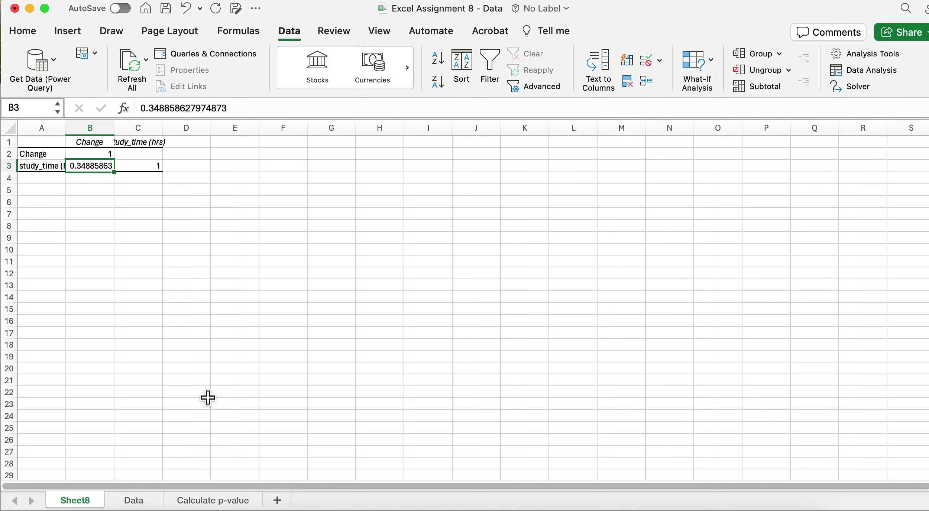
{"action": "left_click", "coordinate": [99, 191]}
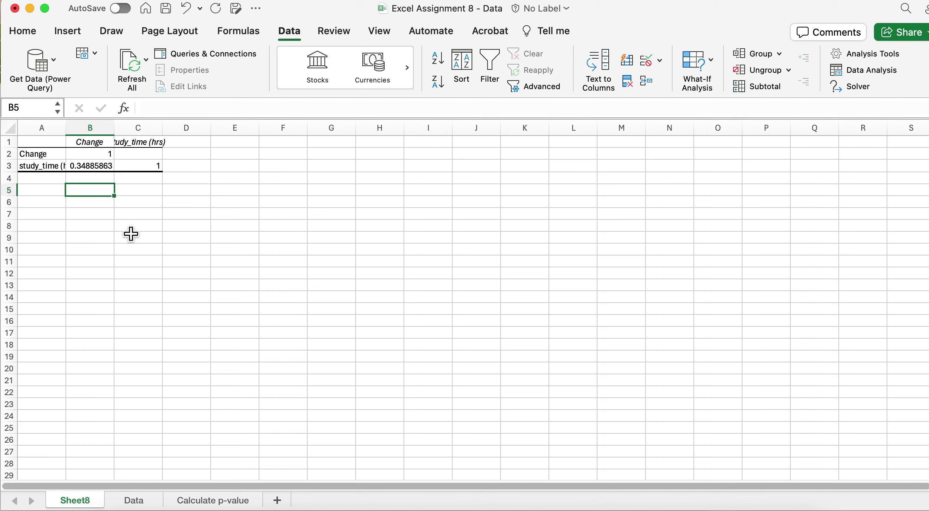
{"action": "type", "text": "0."}
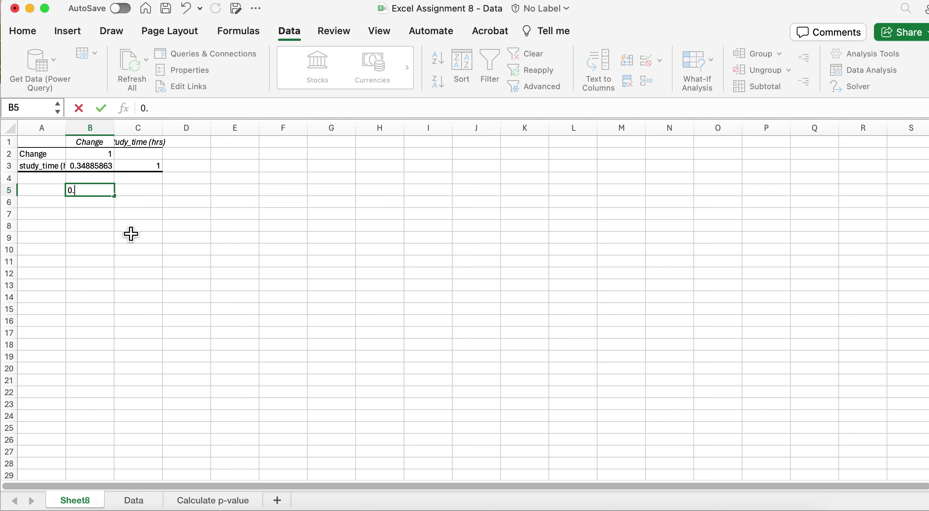
{"action": "type", "text": "35"}
{"action": "left_click", "coordinate": [150, 238]}
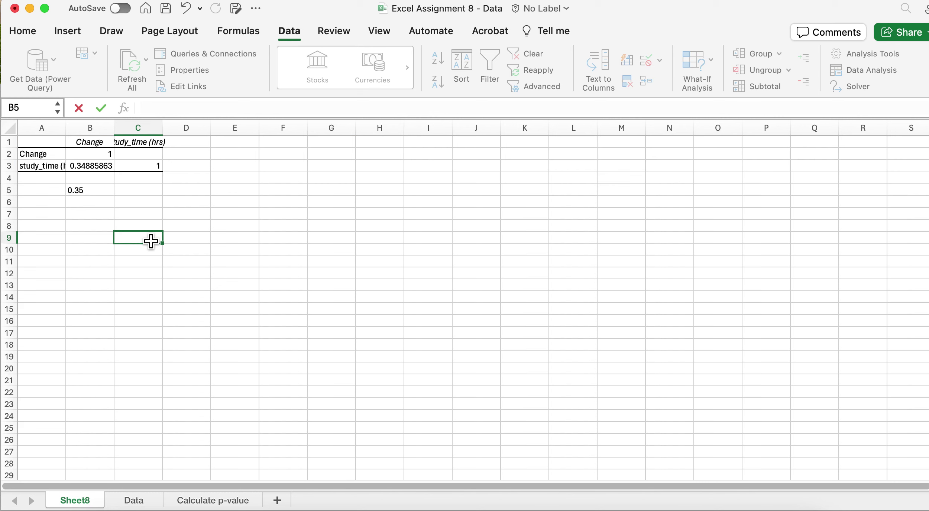
{"action": "left_click", "coordinate": [96, 193]}
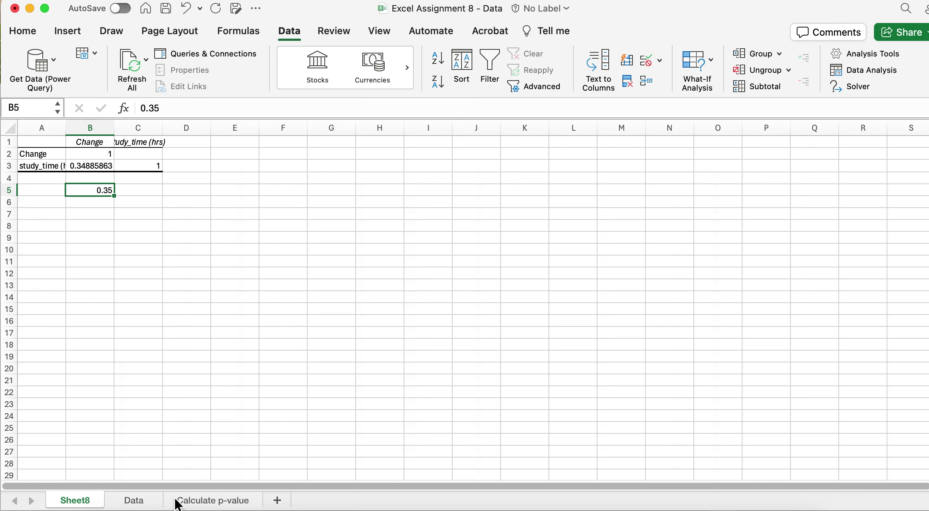
Set the sample size to 25 for the change versus study hours question on the Calculate p-value sheet
{"action": "left_click", "coordinate": [213, 505]}
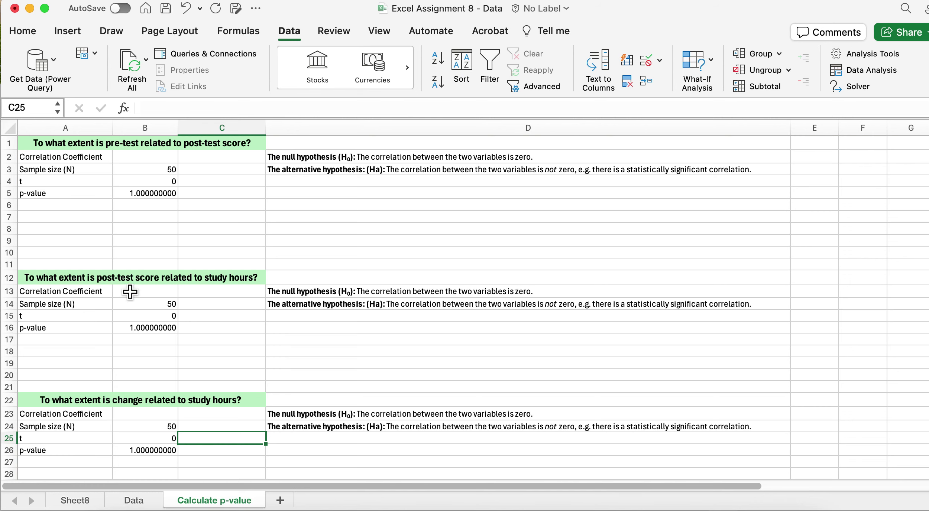
{"action": "scroll", "coordinate": [188, 417], "scroll_direction": "down", "scroll_amount": 3}
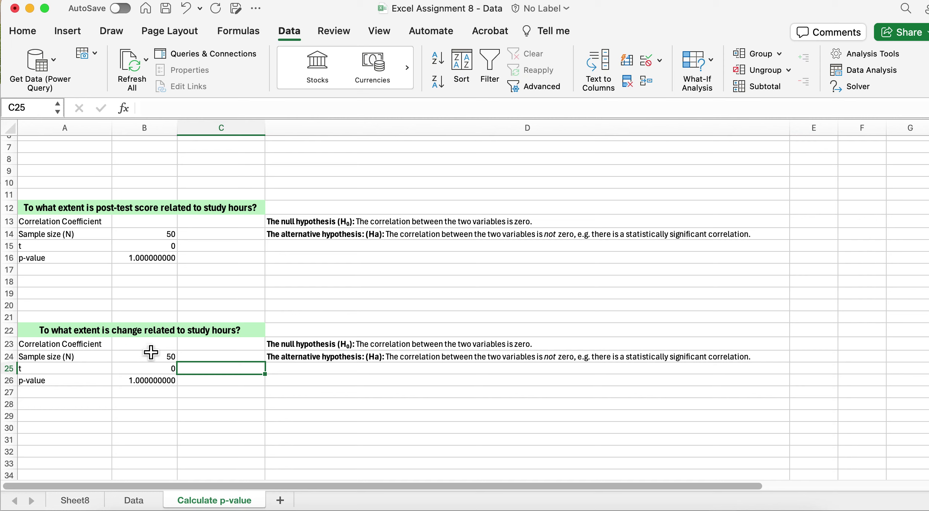
{"action": "left_click", "coordinate": [153, 347]}
{"action": "left_click", "coordinate": [155, 366]}
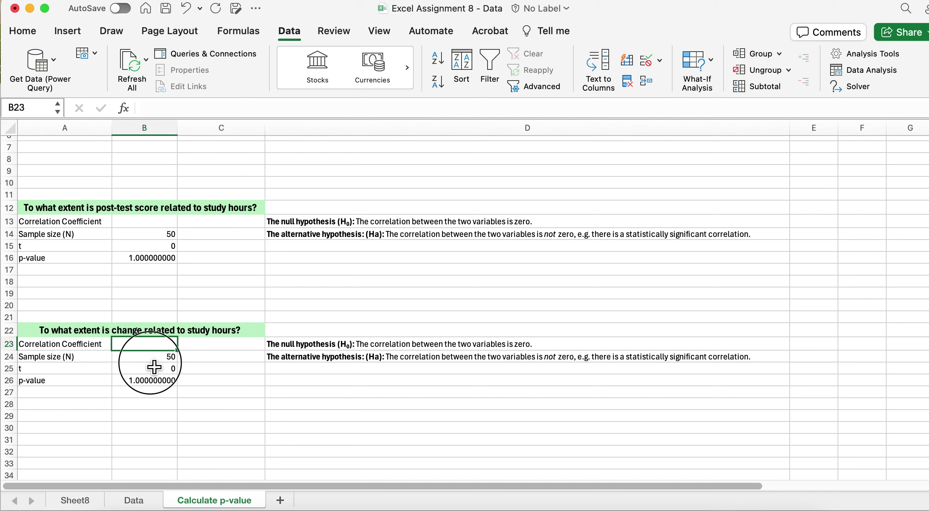
{"action": "left_click", "coordinate": [155, 359]}
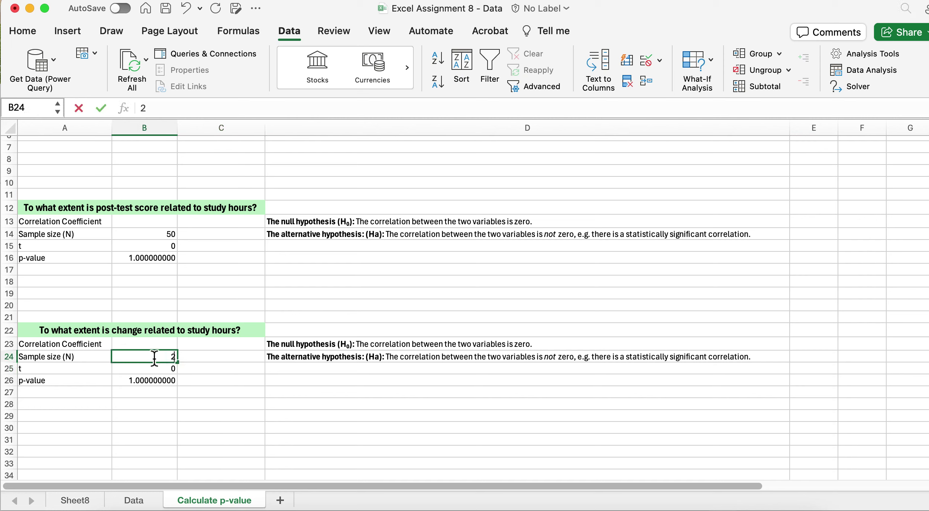
{"action": "type", "text": "25"}
{"action": "left_click", "coordinate": [255, 407]}
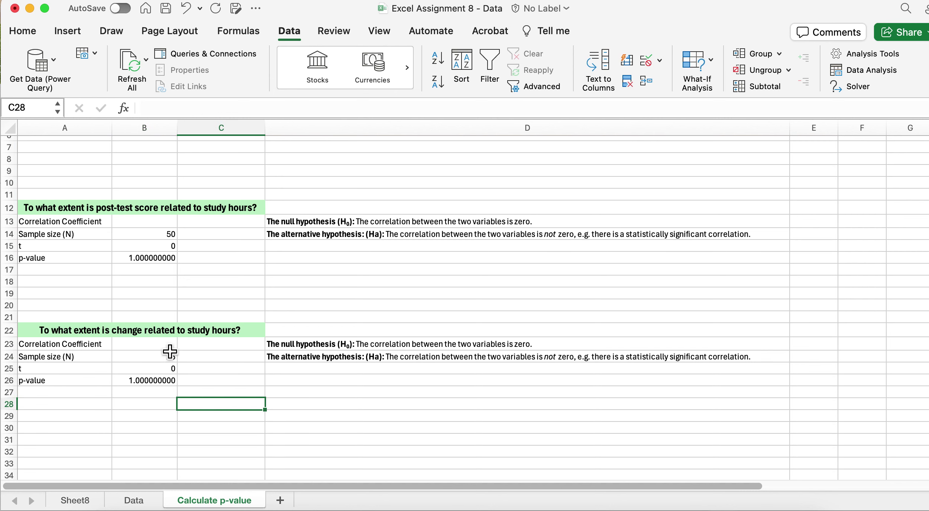
Enter 0.35 as the correlation coefficient for the change versus study hours question
{"action": "left_click", "coordinate": [156, 347]}
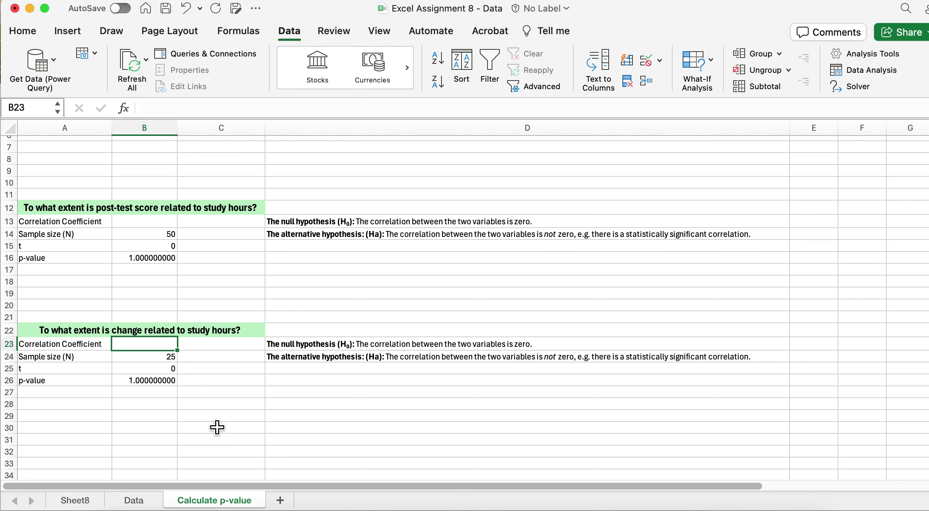
{"action": "type", "text": "0"}
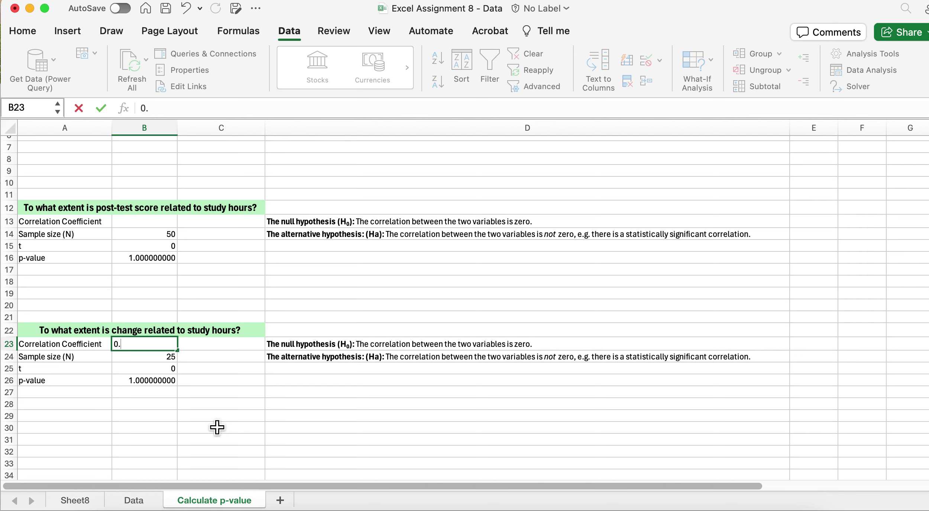
{"action": "type", "text": ".35"}
{"action": "key", "text": "Return"}
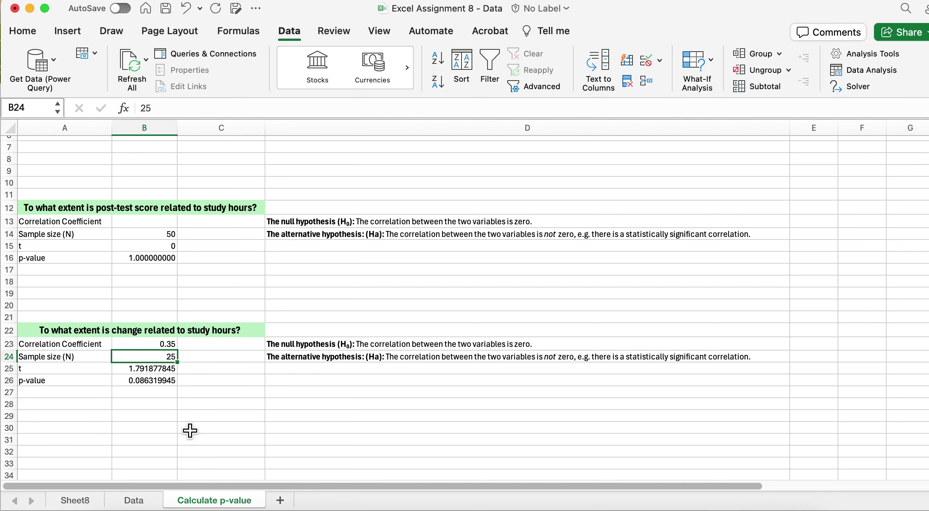
Examine the formulas behind the t and p-value cells of the change versus study hours question
{"action": "left_click", "coordinate": [56, 374]}
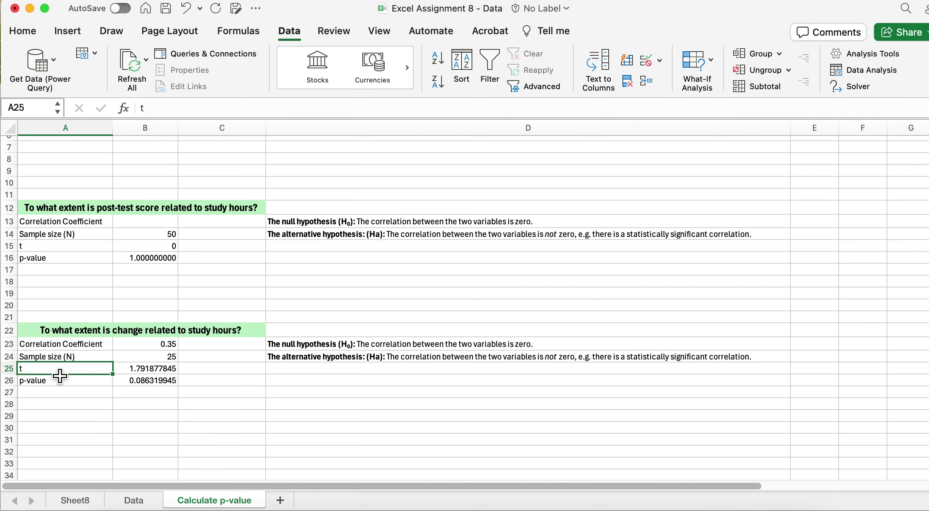
{"action": "left_click", "coordinate": [154, 371]}
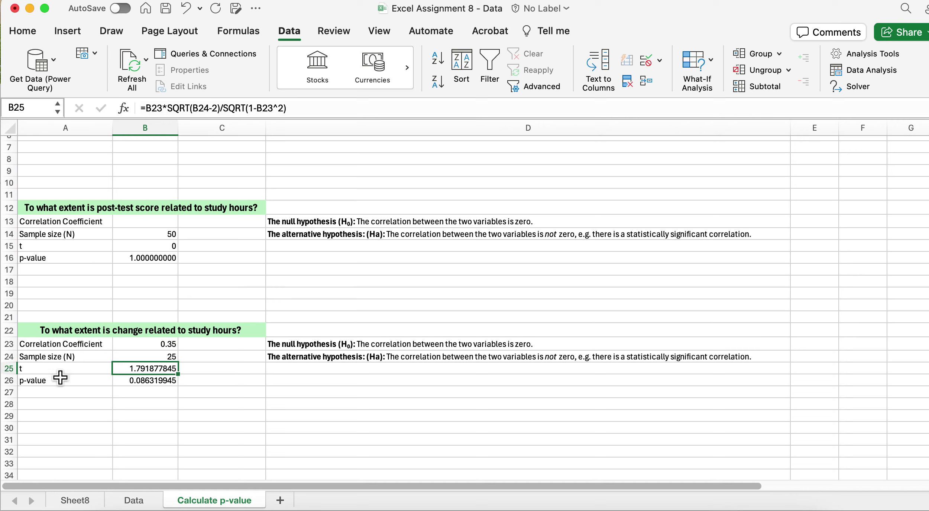
{"action": "left_click", "coordinate": [172, 430]}
{"action": "left_click", "coordinate": [153, 368]}
{"action": "left_click", "coordinate": [146, 383]}
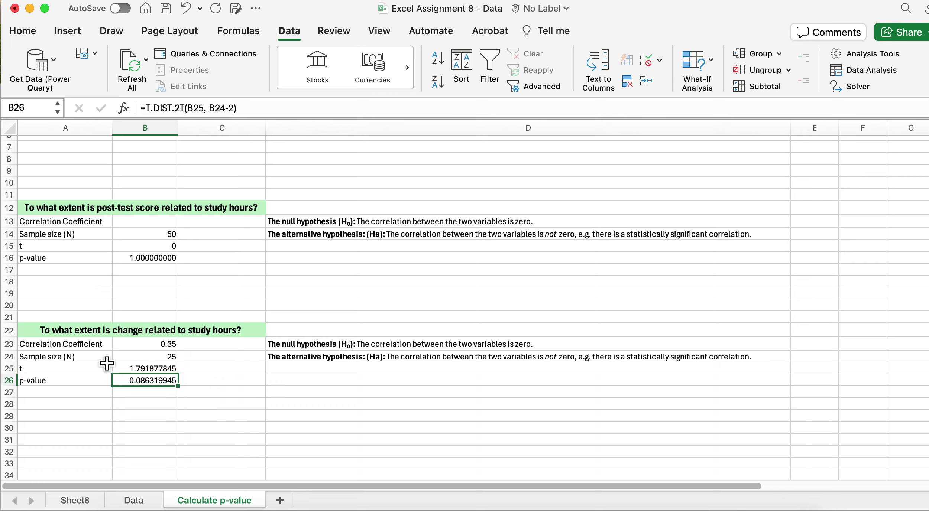
Set the sample size of the change versus study hours question to 100 to compare the p-value
{"action": "left_click", "coordinate": [167, 358]}
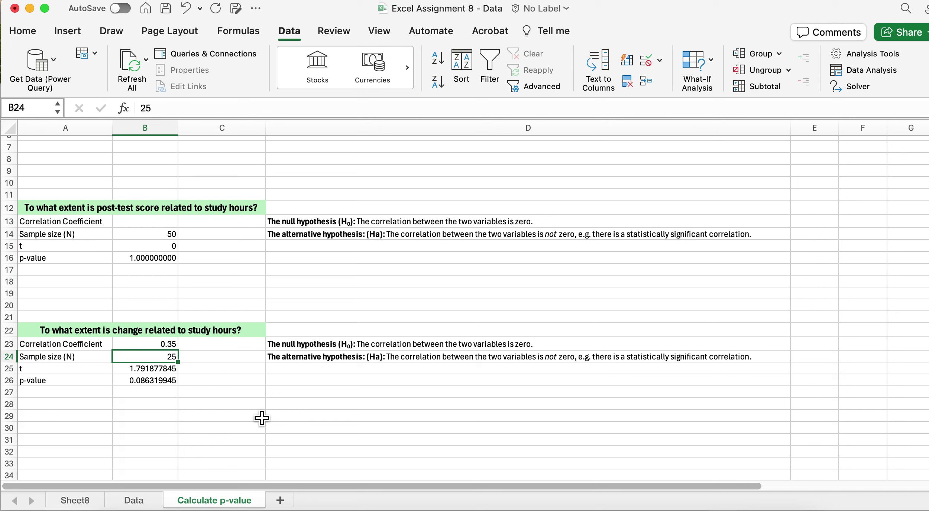
{"action": "type", "text": "100"}
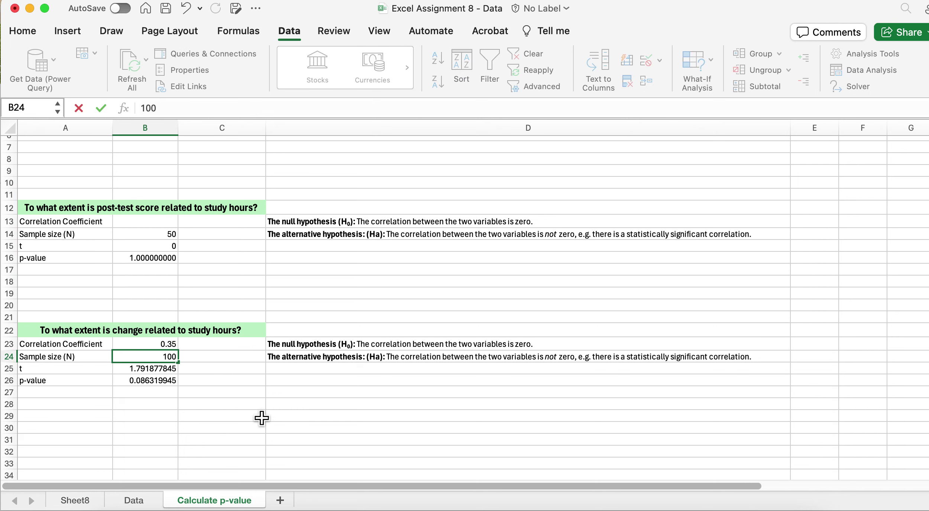
{"action": "key", "text": "Return"}
{"action": "left_click", "coordinate": [164, 364]}
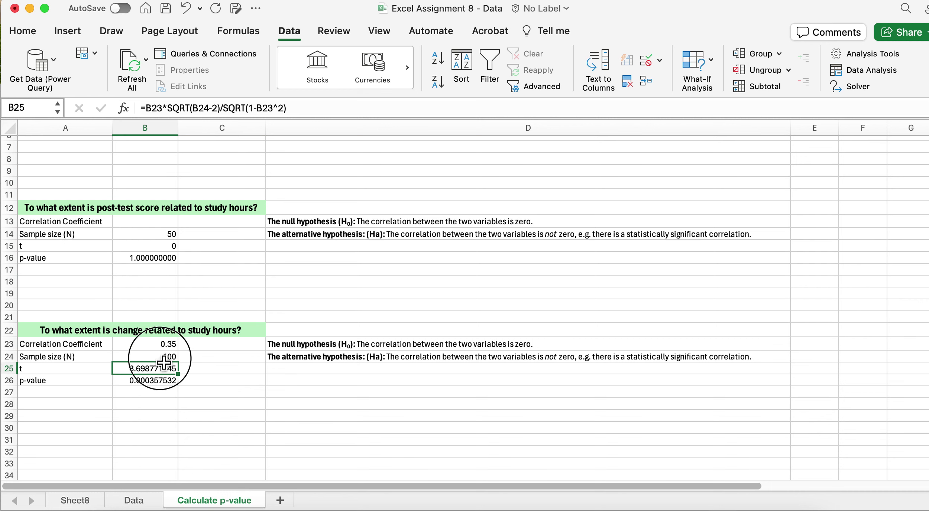
Set the sample size of the change versus study hours question back to 25
{"action": "key", "text": "Up"}
{"action": "left_click", "coordinate": [158, 345]}
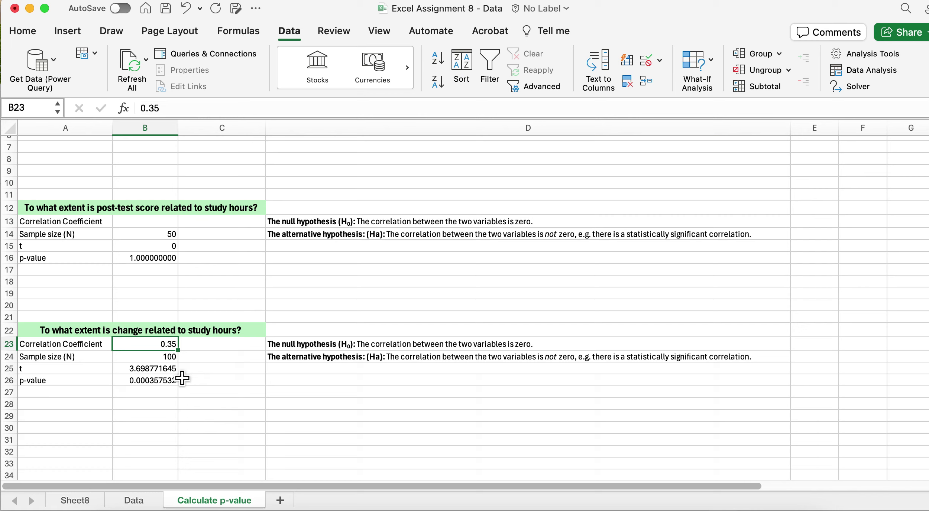
{"action": "left_click", "coordinate": [157, 358]}
{"action": "type", "text": "25"}
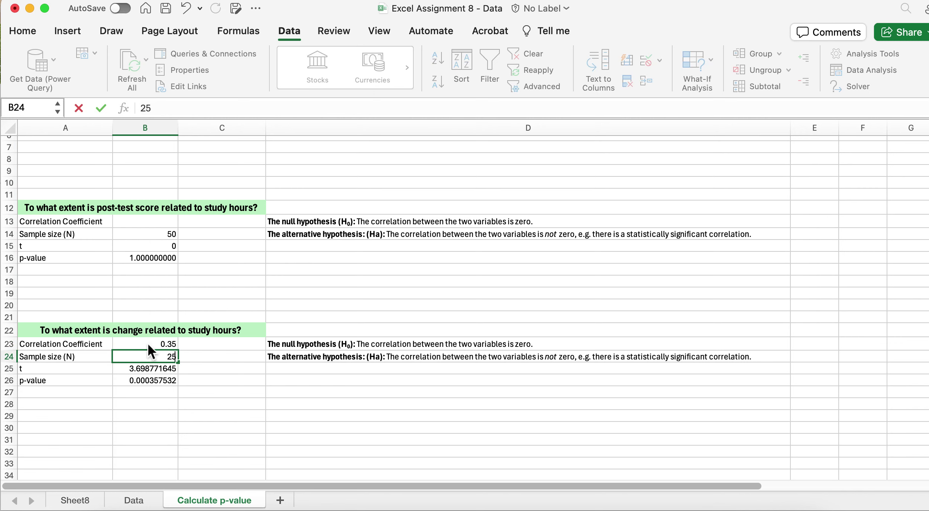
{"action": "key", "text": "Return"}
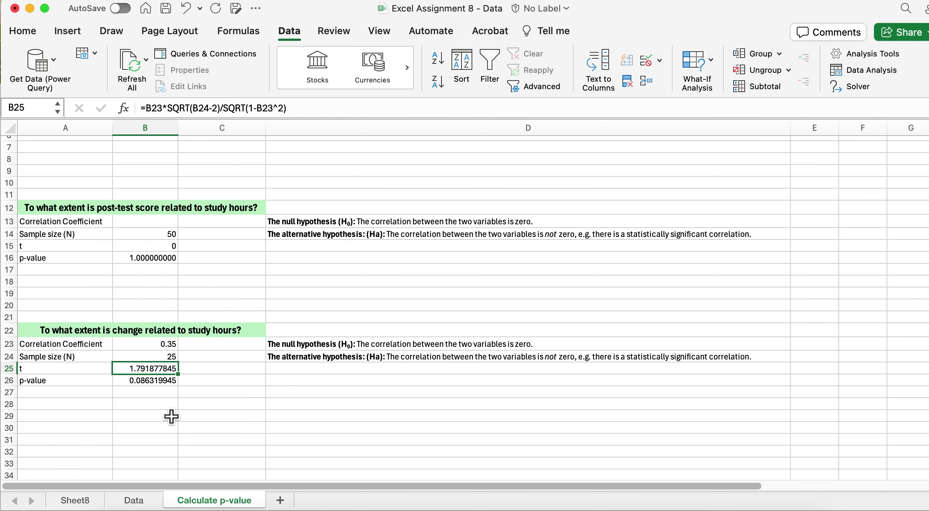
Set the sample size of the change versus study hours question to 100 and check the p-value cell
{"action": "left_click", "coordinate": [165, 357]}
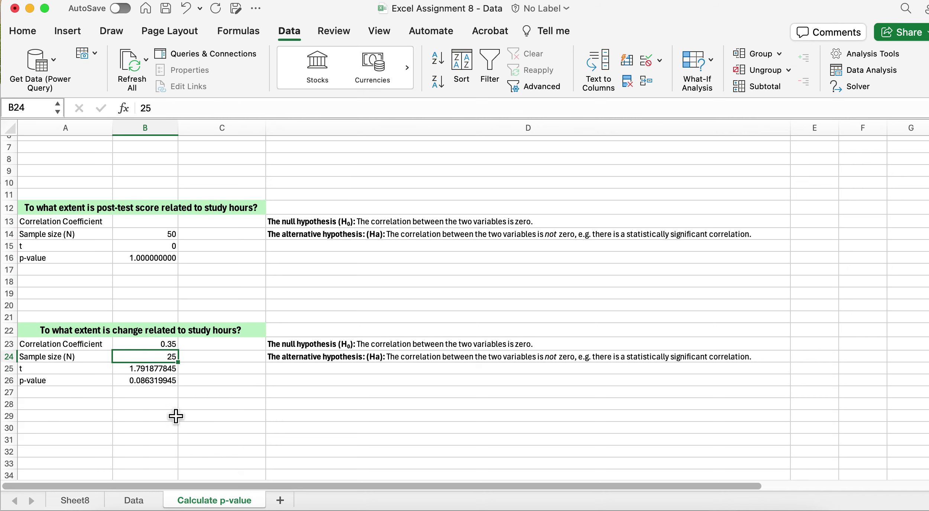
{"action": "type", "text": "100"}
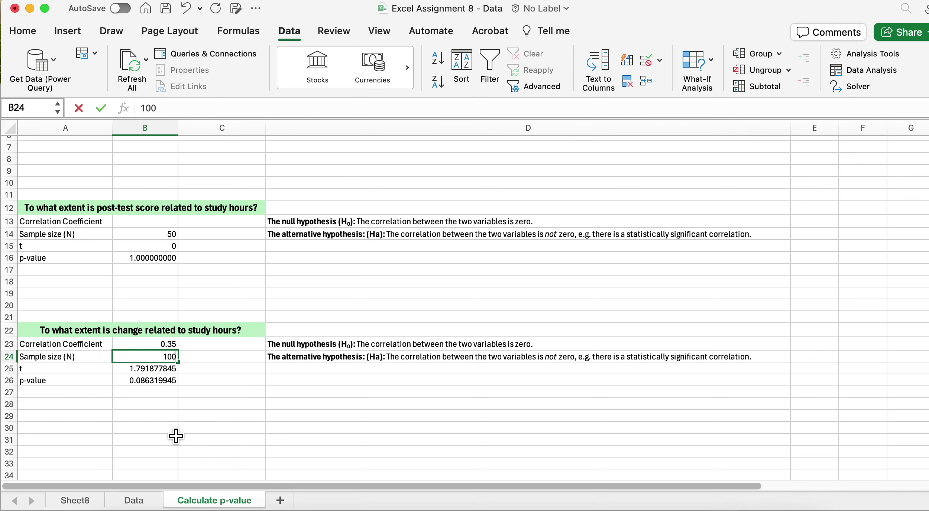
{"action": "key", "text": "Return"}
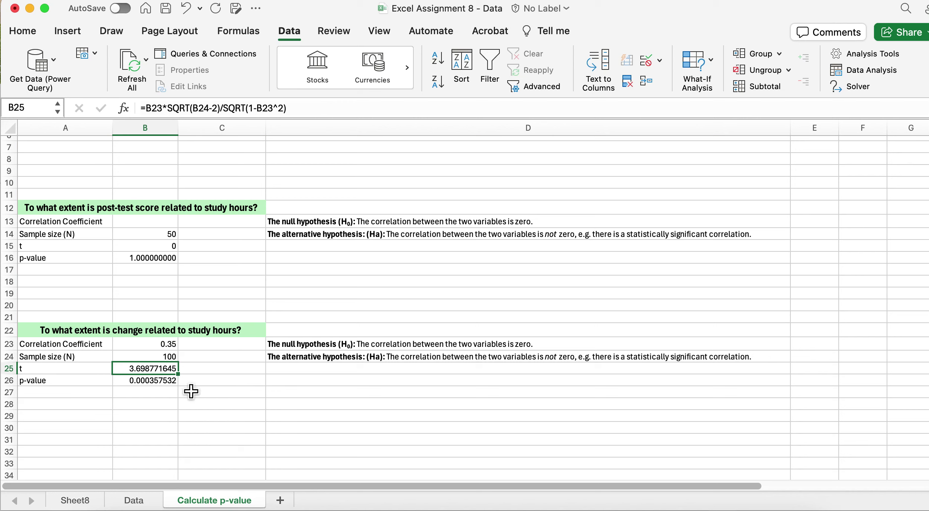
{"action": "left_click", "coordinate": [163, 382]}
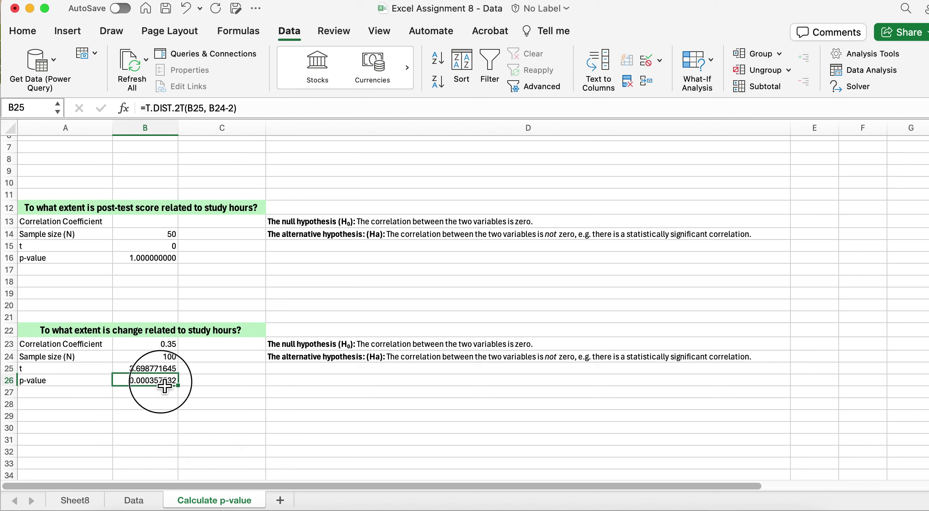
Set the sample size of the change versus study hours question to 30 and review it against the correlation coefficient
{"action": "left_click", "coordinate": [172, 357]}
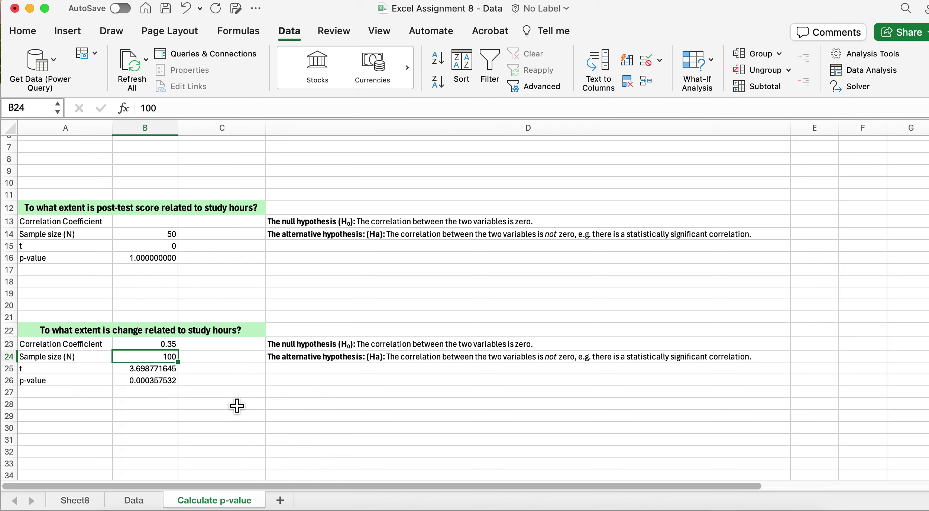
{"action": "type", "text": "30"}
{"action": "key", "text": "Return"}
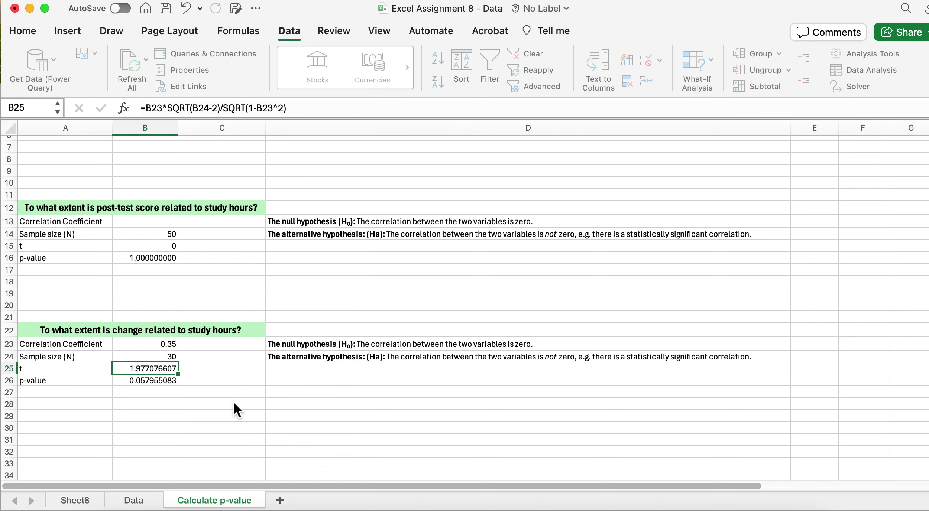
{"action": "left_click", "coordinate": [172, 357]}
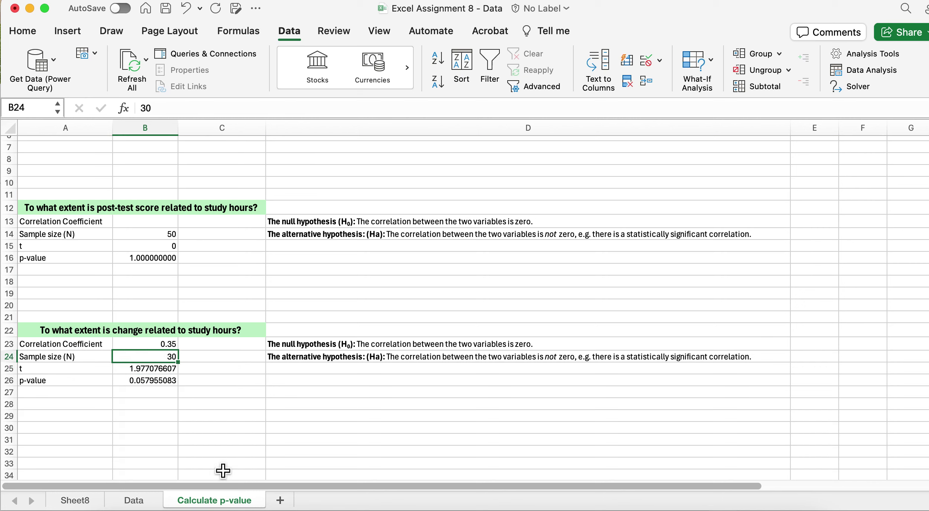
{"action": "left_click", "coordinate": [170, 345]}
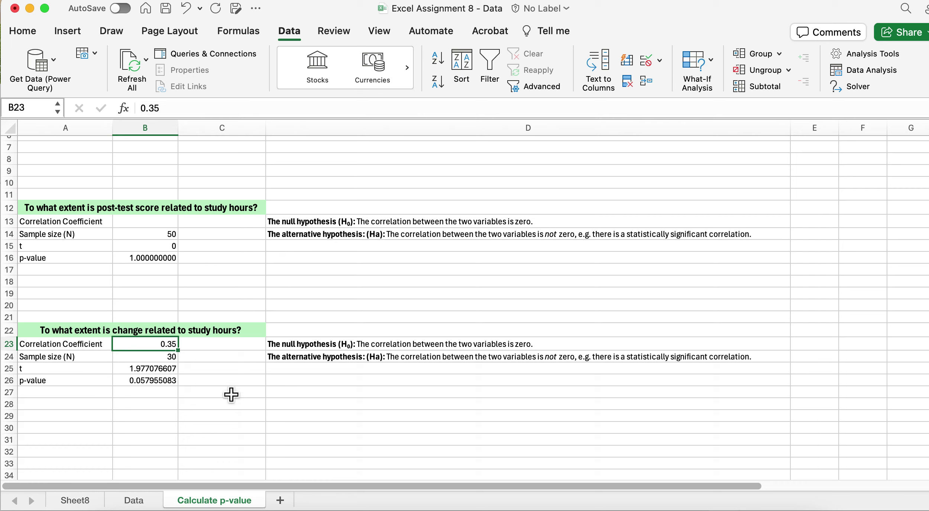
{"action": "left_click", "coordinate": [167, 357]}
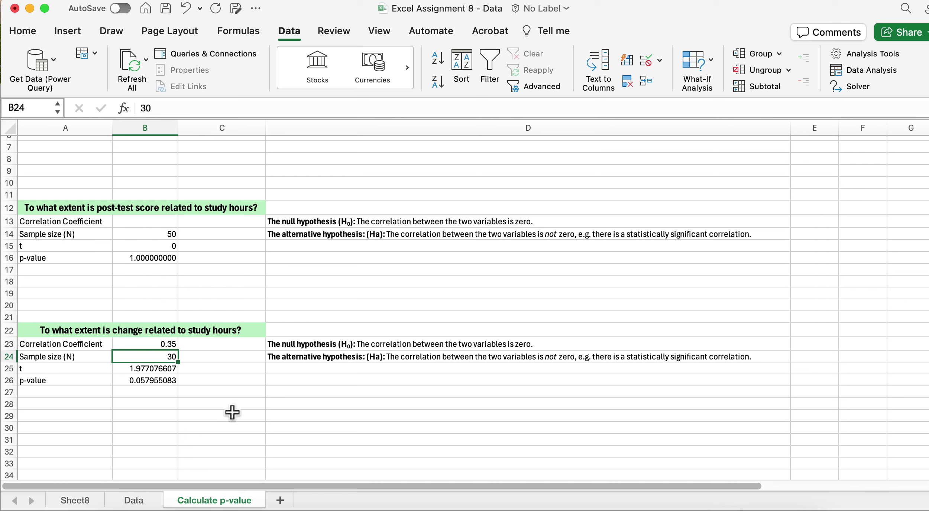
{"action": "left_click", "coordinate": [169, 346]}
Try sample sizes of 35 and 30 for the change versus study hours question to compare their p-values
{"action": "left_click", "coordinate": [164, 358]}
{"action": "type", "text": "35"}
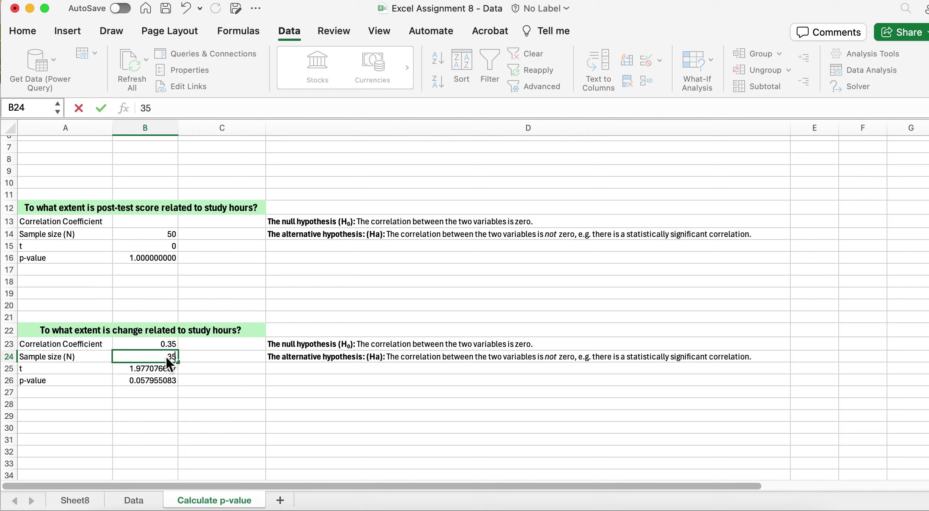
{"action": "key", "text": "Return"}
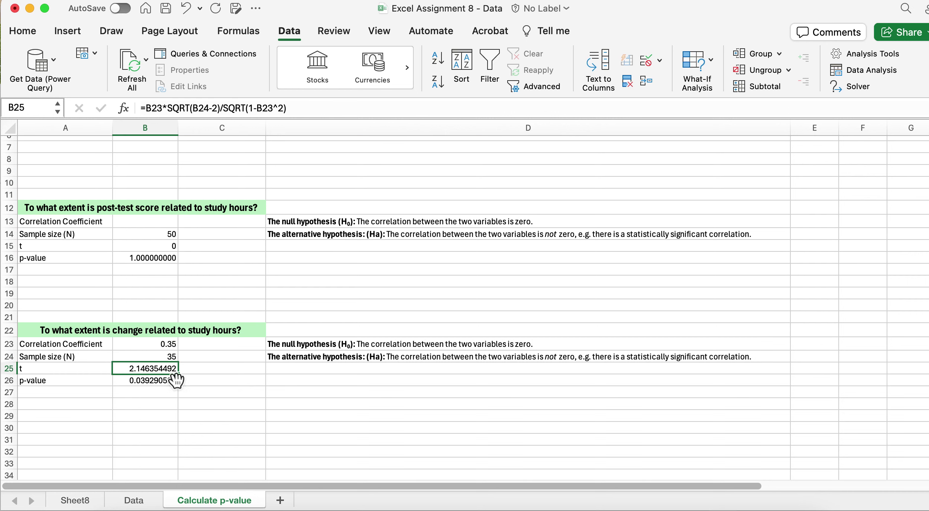
{"action": "left_click", "coordinate": [165, 356]}
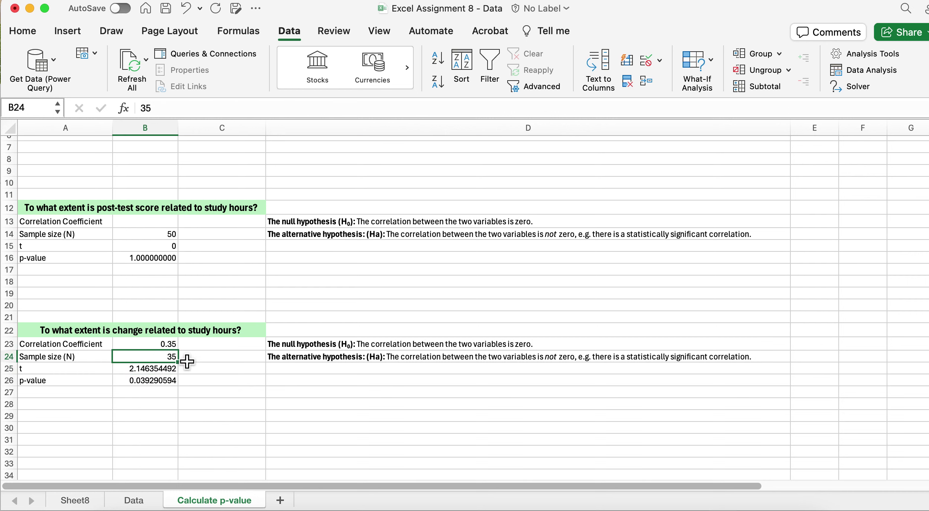
{"action": "type", "text": "3"}
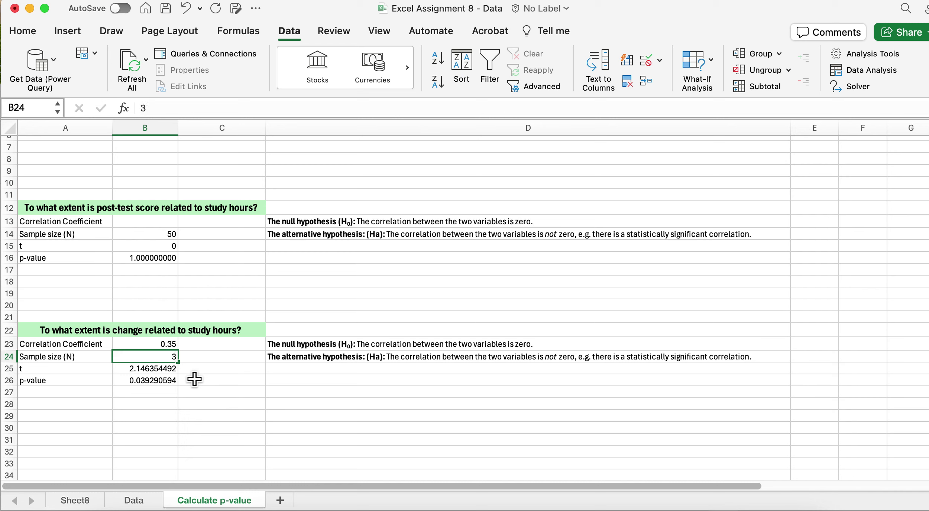
{"action": "type", "text": "0"}
{"action": "key", "text": "Return"}
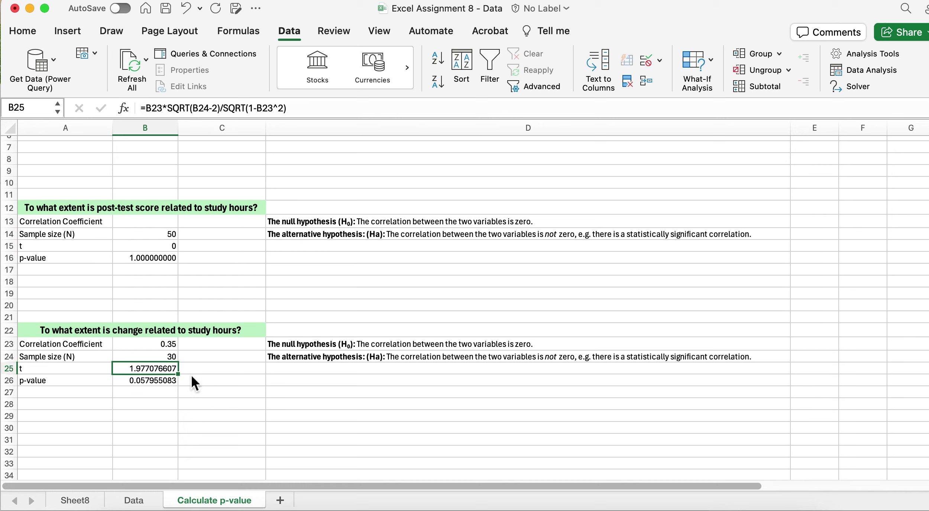
Try sample sizes of 32 and 31 for the change versus study hours question and check the p-value cell
{"action": "left_click", "coordinate": [171, 357]}
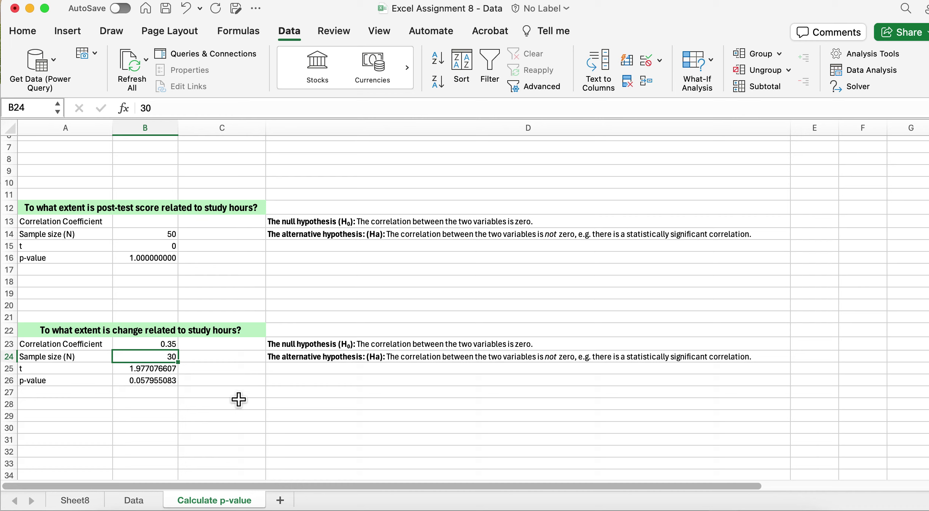
{"action": "type", "text": "32"}
{"action": "key", "text": "Return"}
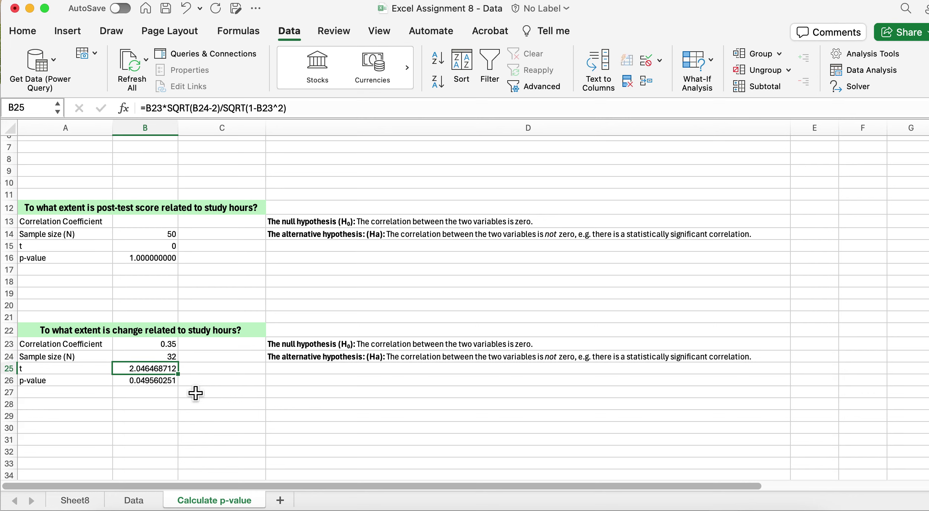
{"action": "left_click", "coordinate": [174, 356]}
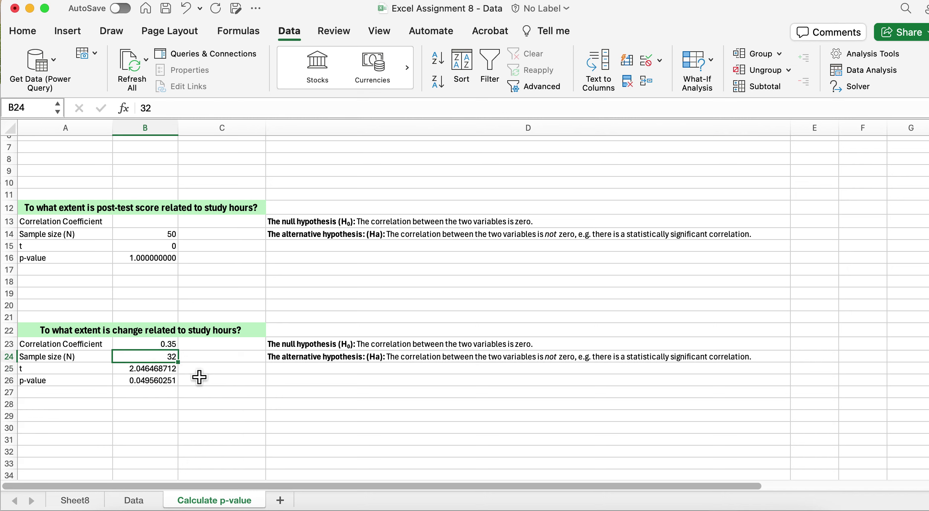
{"action": "type", "text": "31"}
{"action": "key", "text": "Return"}
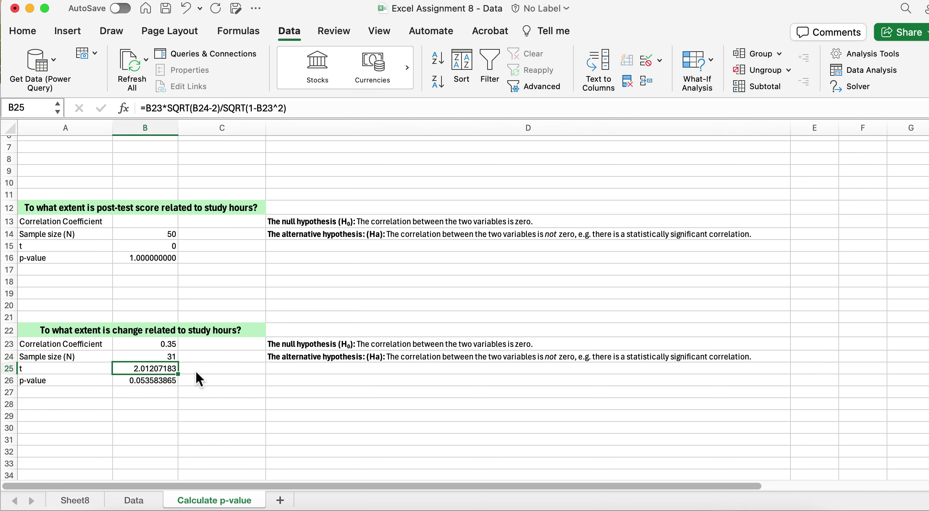
{"action": "left_click", "coordinate": [167, 385]}
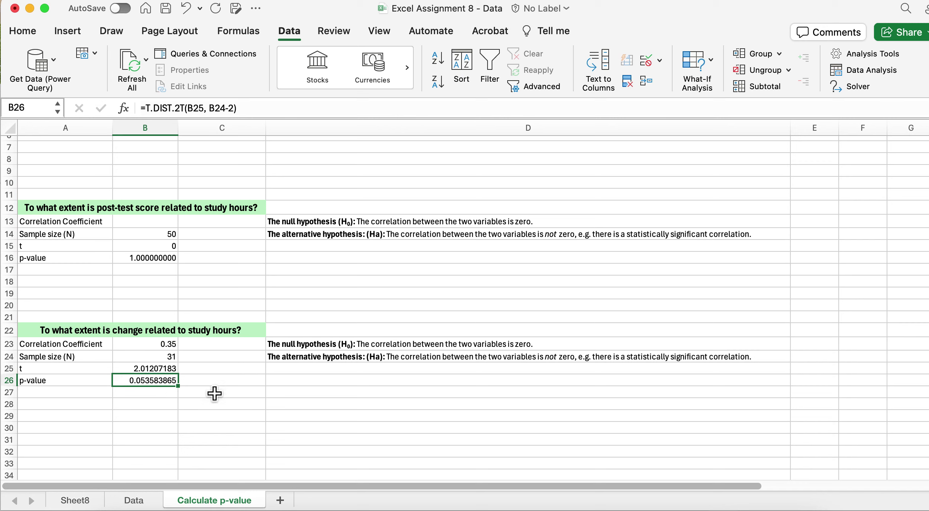
Set the sample size of the change versus study hours question to 32 and review the correlation coefficient
{"action": "left_click", "coordinate": [178, 357]}
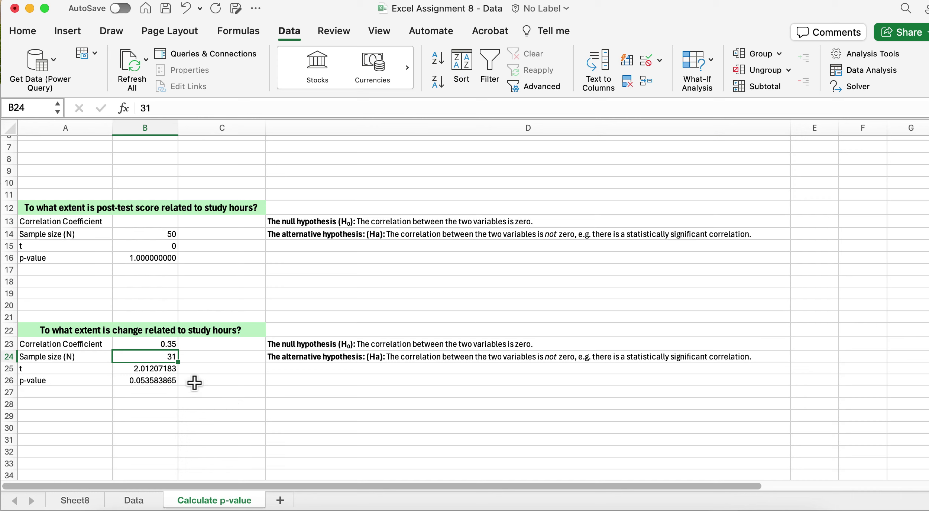
{"action": "type", "text": "32"}
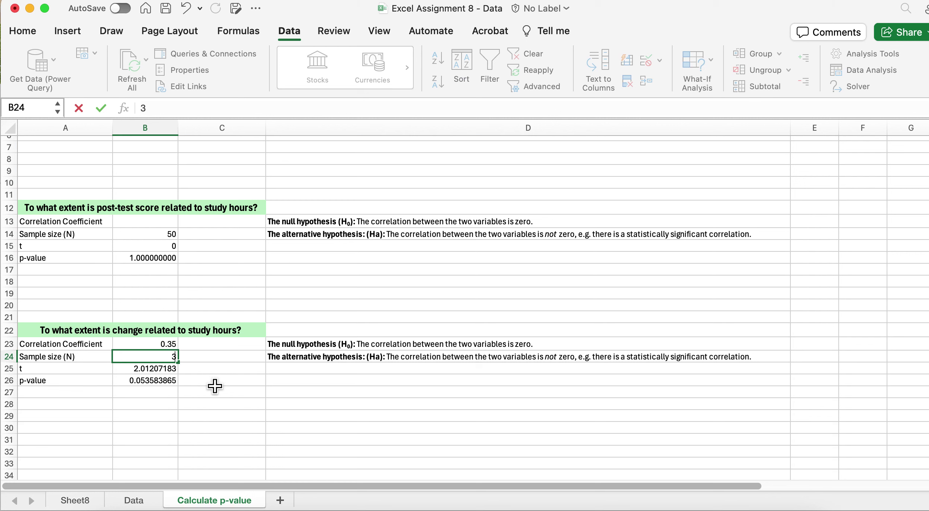
{"action": "key", "text": "Return"}
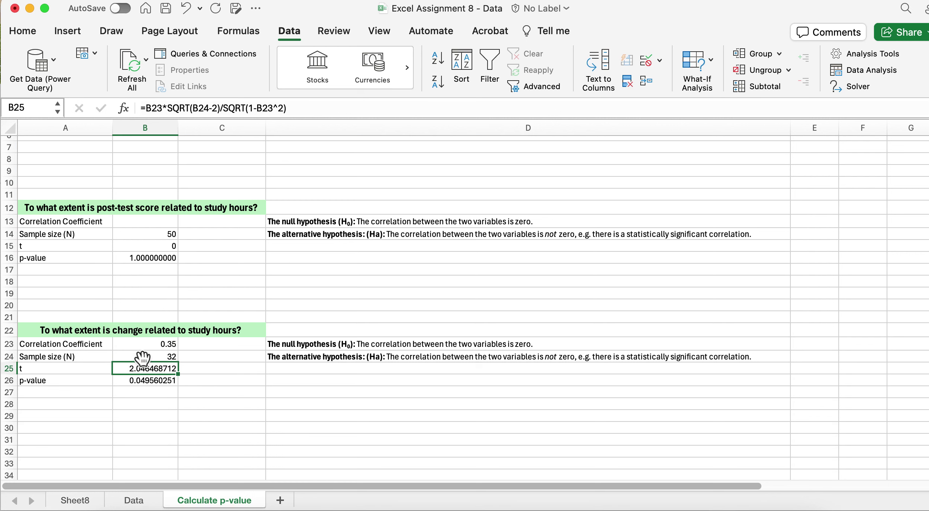
{"action": "left_click", "coordinate": [171, 343]}
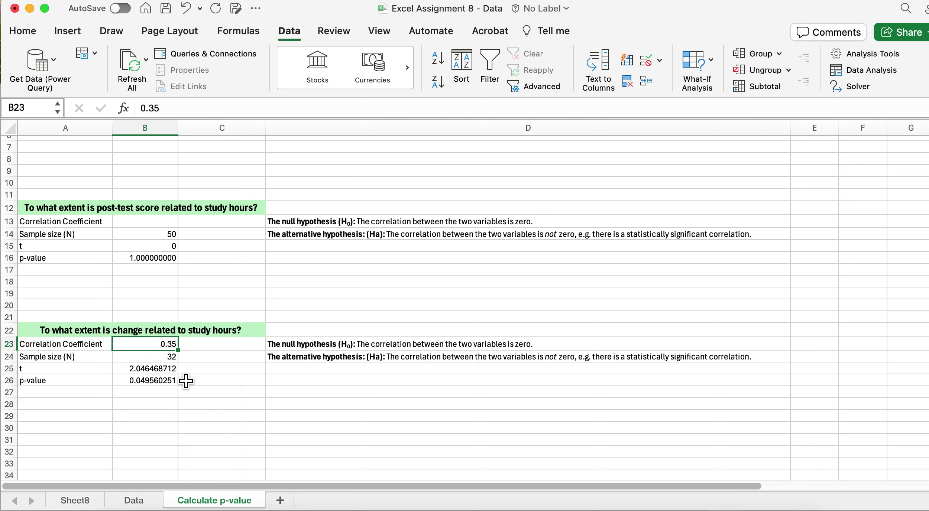
Return the change versus study hours question to a sample size of 25
{"action": "left_click", "coordinate": [162, 358]}
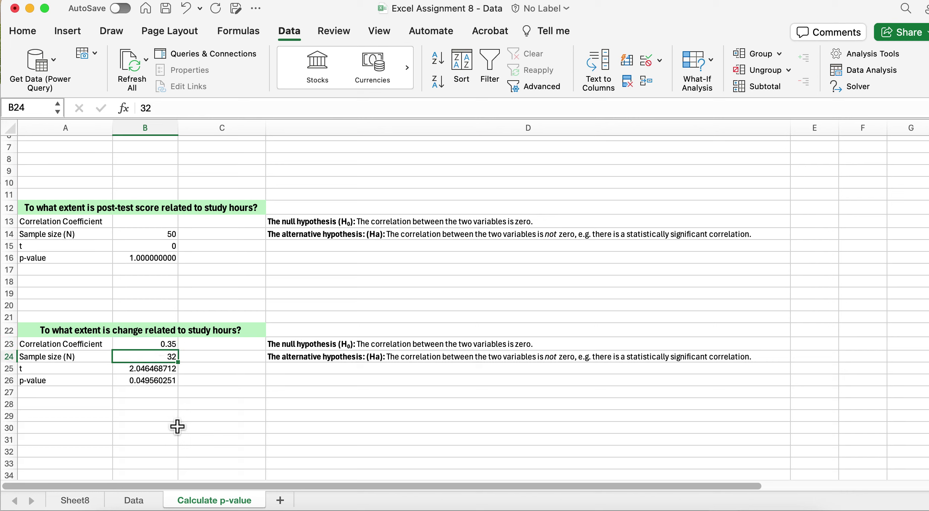
{"action": "type", "text": "25"}
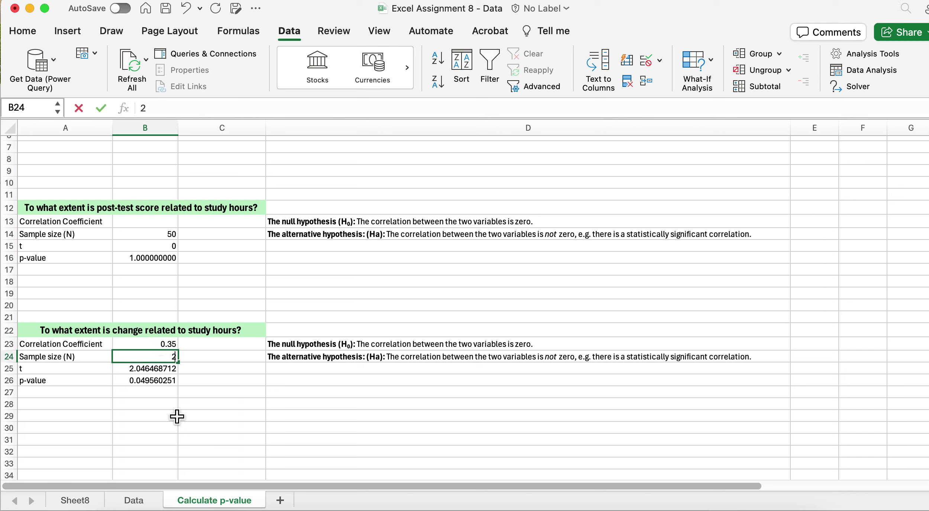
{"action": "key", "text": "Return"}
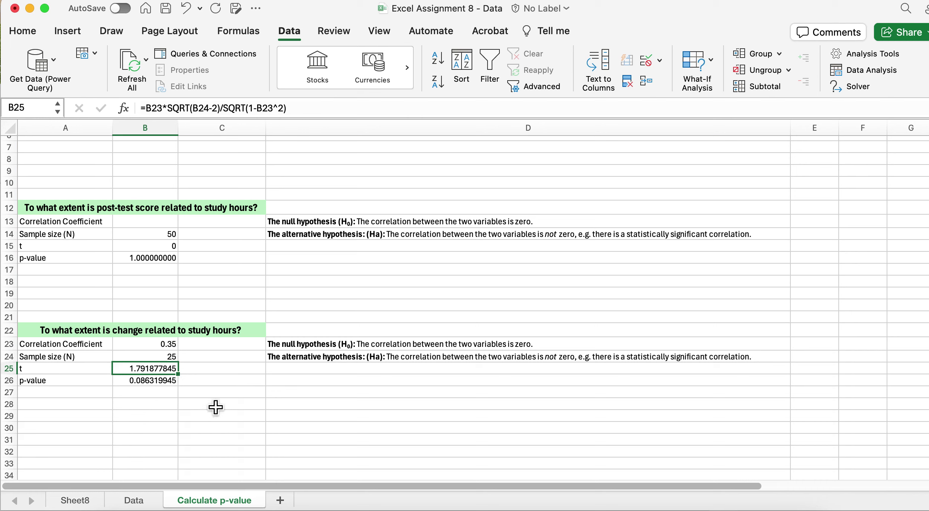
Clear the correlation coefficient of the change versus study hours question and set its sample size to 50
{"action": "left_click", "coordinate": [166, 357]}
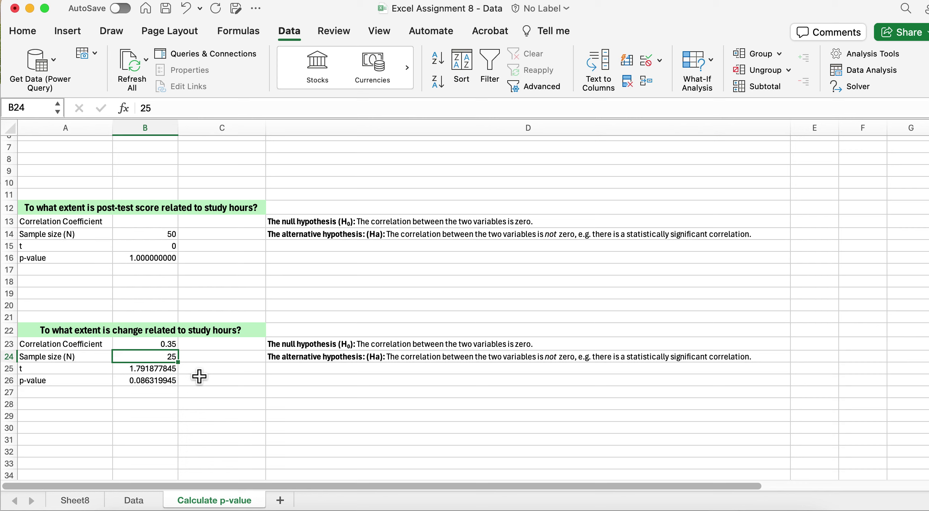
{"action": "left_click", "coordinate": [151, 345]}
{"action": "key", "text": "Delete"}
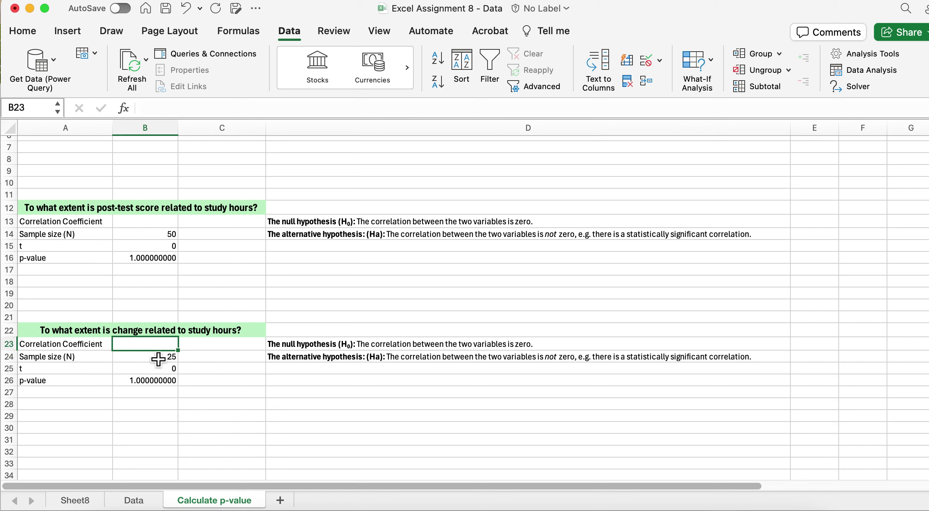
{"action": "left_click", "coordinate": [160, 361]}
{"action": "type", "text": "5"}
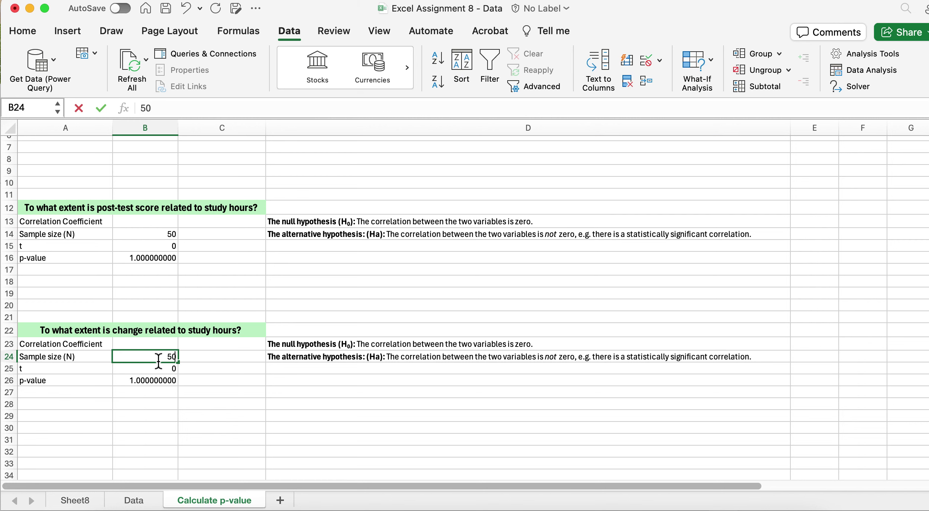
{"action": "type", "text": "0"}
{"action": "left_click", "coordinate": [275, 418]}
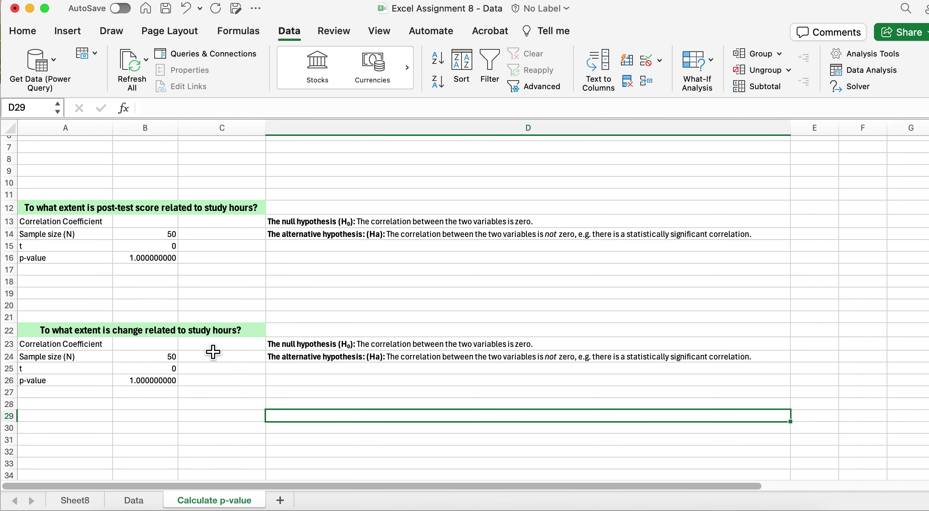
Review the correlation coefficient cells of all three questions, and the pre-test and post-test columns on the Data sheet
{"action": "scroll", "coordinate": [212, 352], "scroll_direction": "up", "scroll_amount": 5}
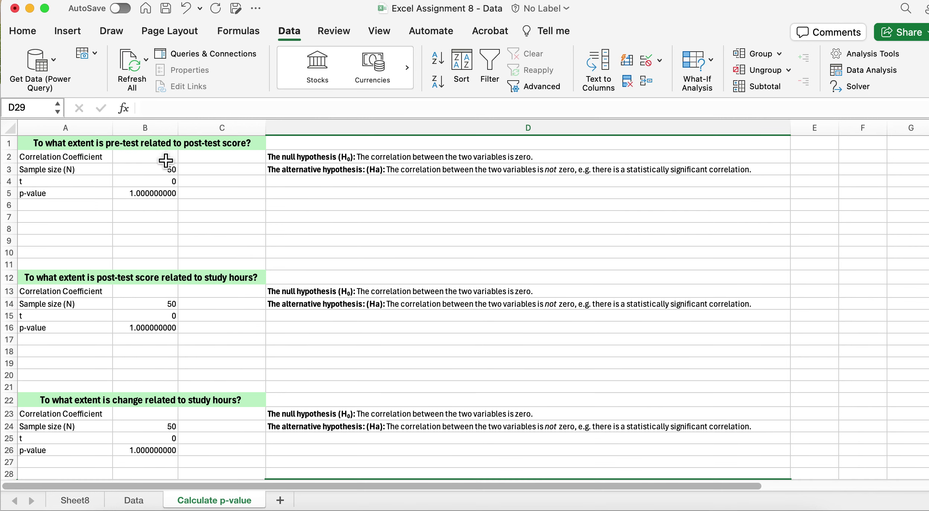
{"action": "left_click", "coordinate": [164, 162]}
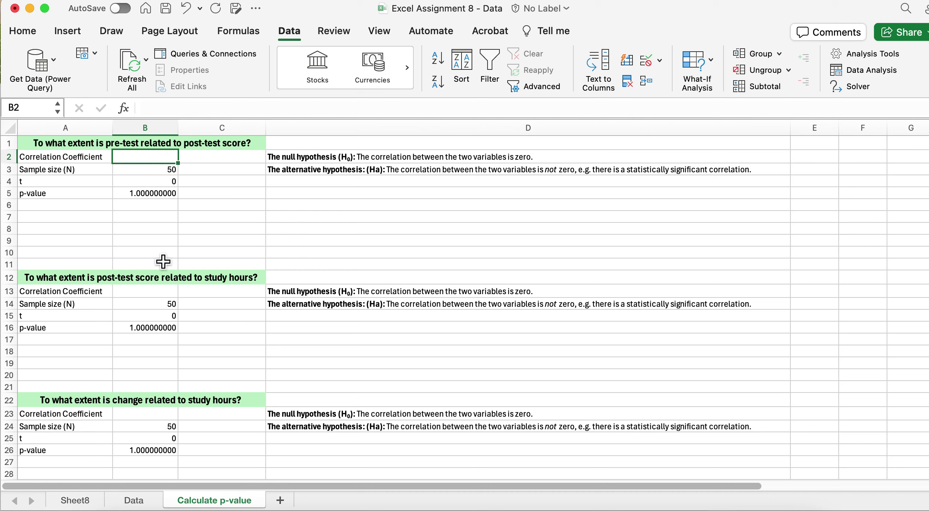
{"action": "left_click", "coordinate": [164, 292]}
{"action": "left_click", "coordinate": [152, 404]}
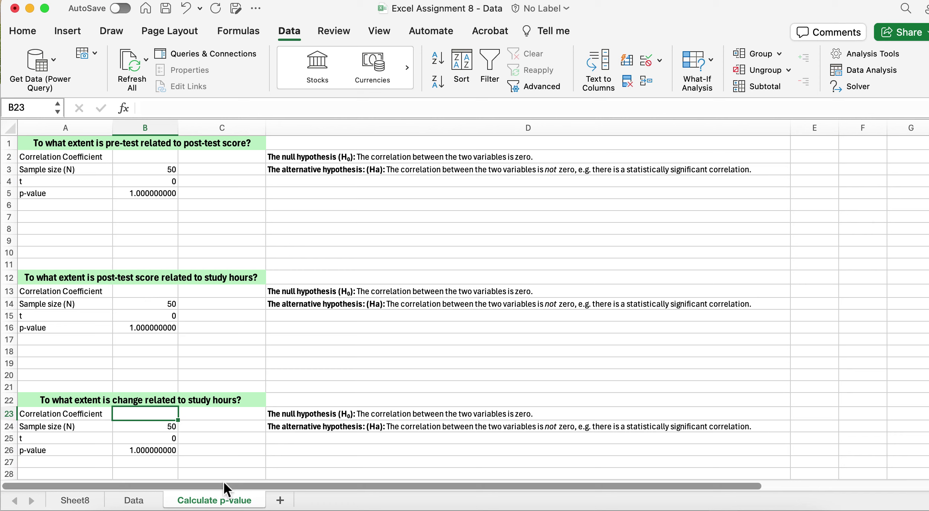
{"action": "left_click", "coordinate": [132, 501]}
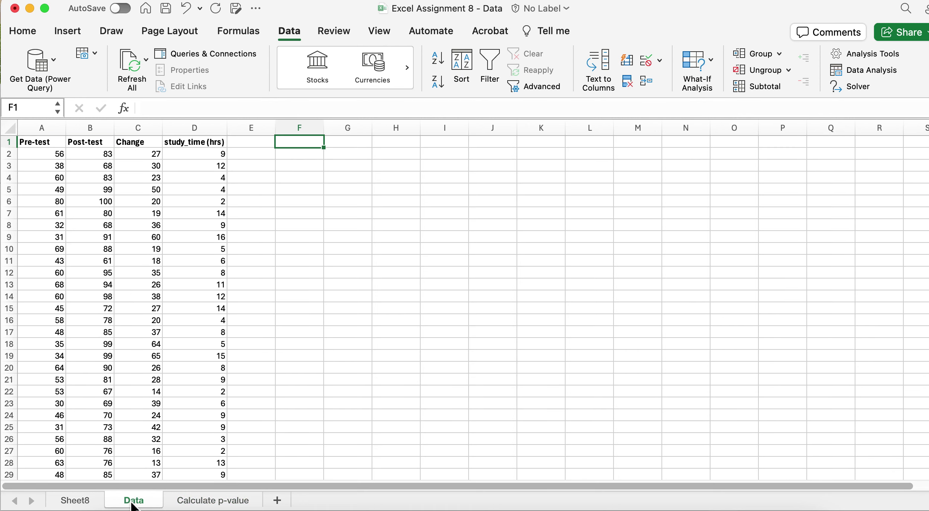
{"action": "left_click_drag", "start_coordinate": [48, 130], "coordinate": [80, 128]}
{"action": "left_click", "coordinate": [334, 296]}
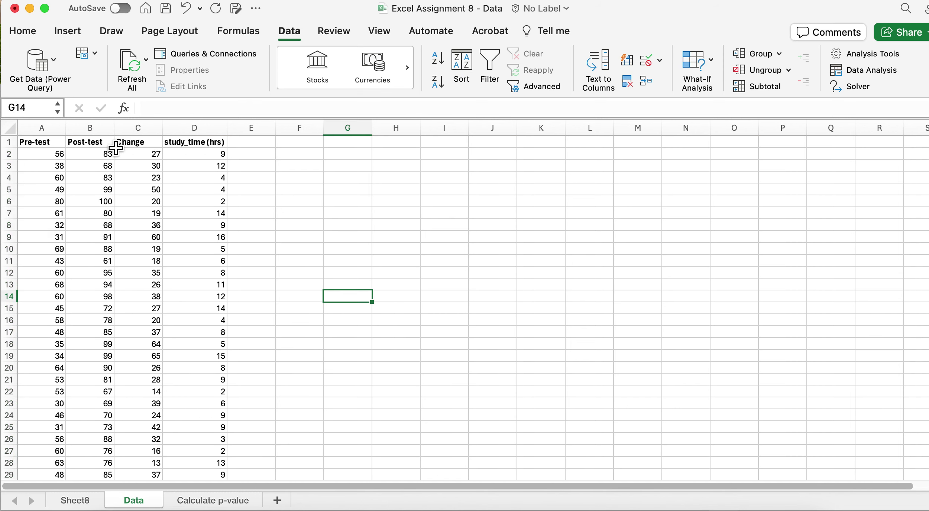
{"action": "left_click", "coordinate": [98, 128]}
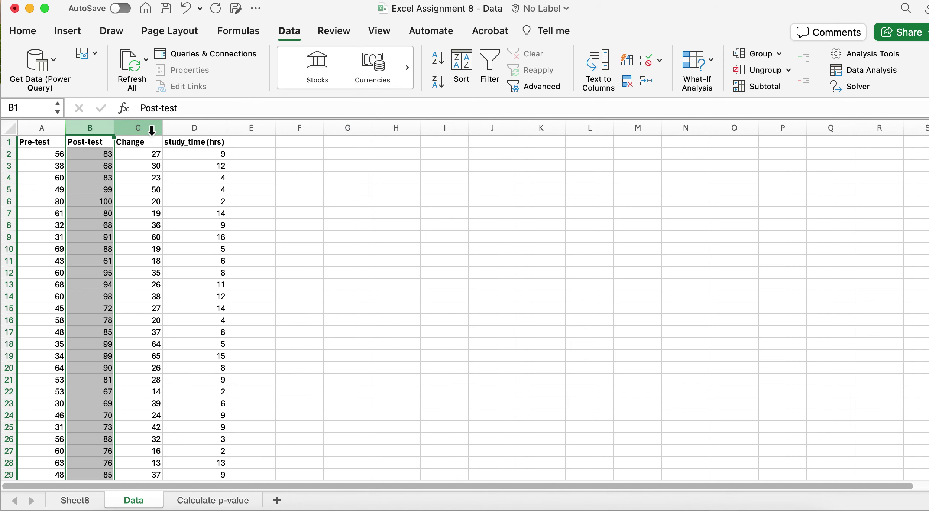
Move the Change column to the far side of study_time (hrs) and delete the empty column left behind
{"action": "left_click", "coordinate": [137, 128]}
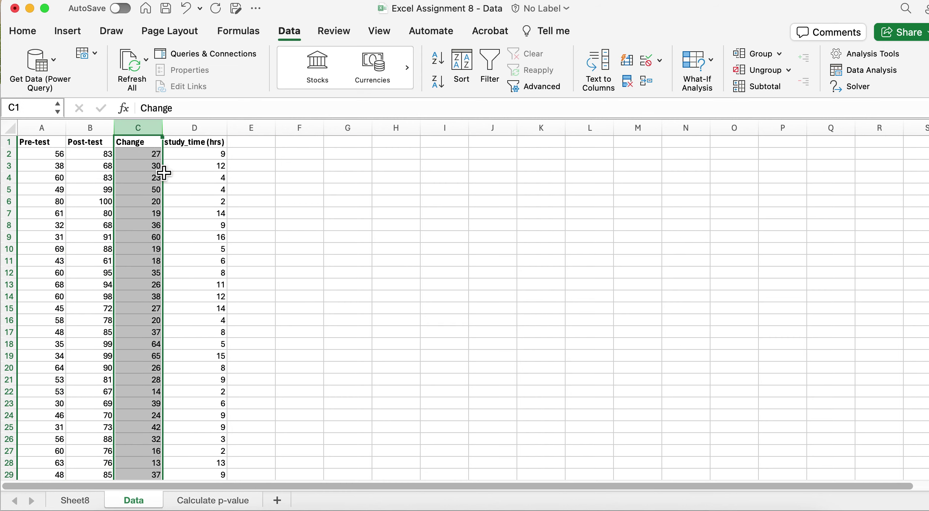
{"action": "left_click_drag", "start_coordinate": [166, 172], "coordinate": [248, 172]}
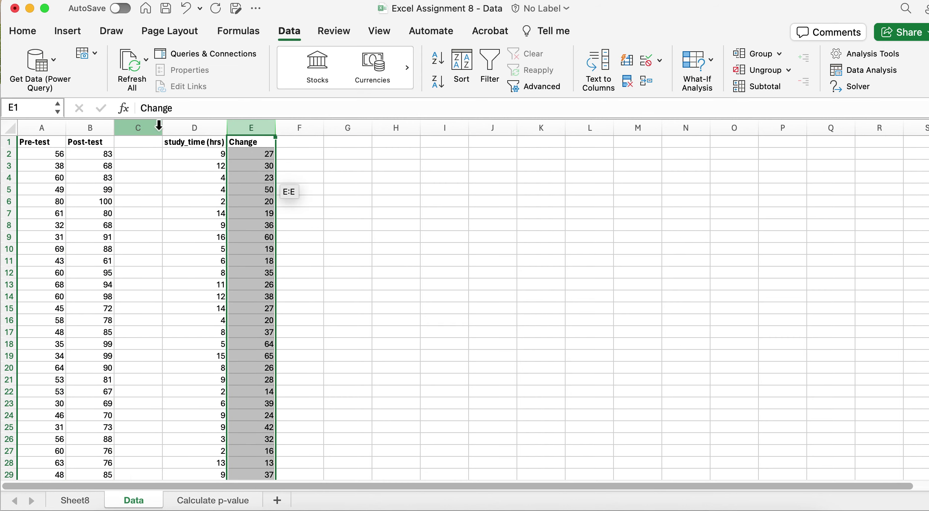
{"action": "left_click", "coordinate": [152, 130]}
{"action": "right_click", "coordinate": [124, 189]}
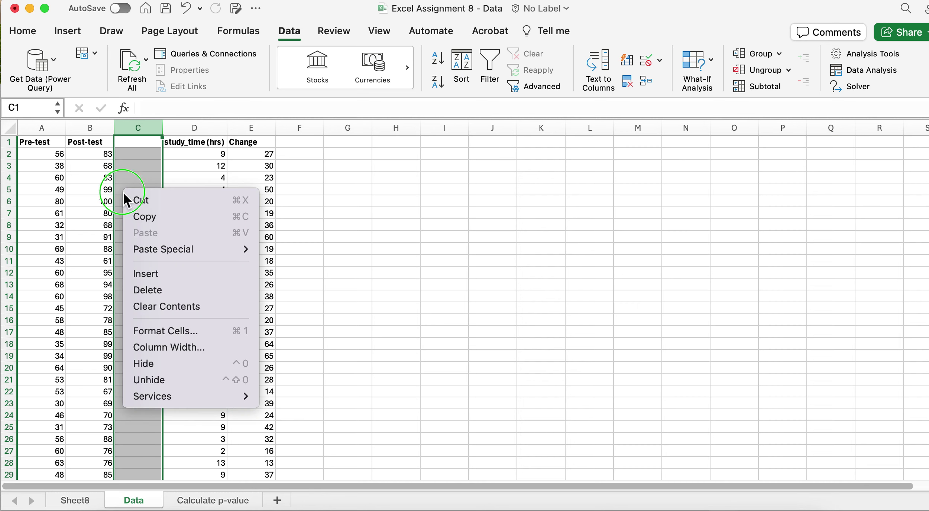
{"action": "left_click", "coordinate": [162, 295]}
{"action": "left_click", "coordinate": [309, 369]}
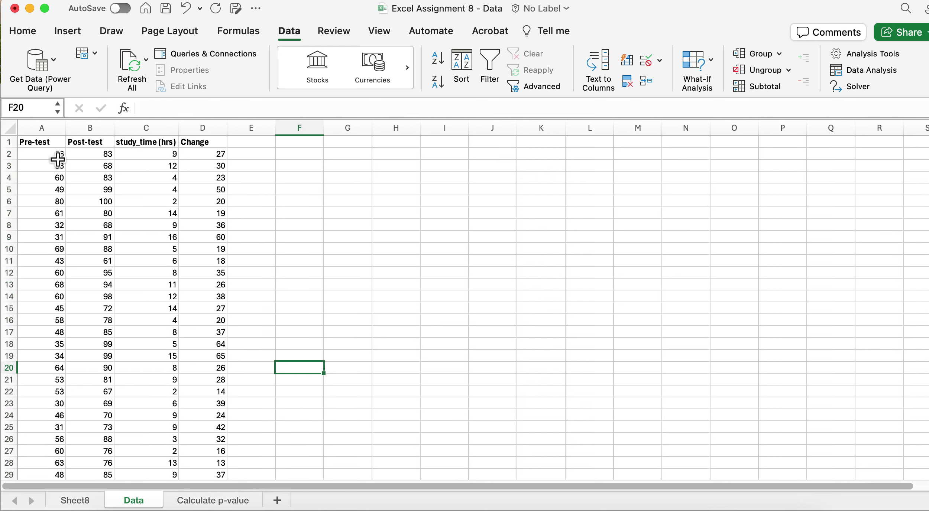
Compare the column headers and data rows on the Data sheet with the three questions on the Calculate p-value sheet
{"action": "left_click_drag", "start_coordinate": [54, 146], "coordinate": [81, 145]}
{"action": "left_click", "coordinate": [243, 502]}
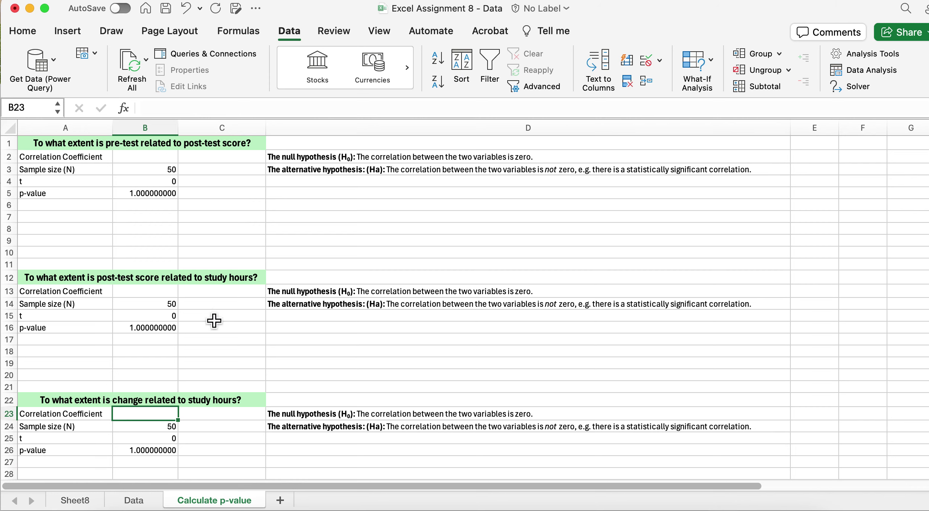
{"action": "left_click", "coordinate": [133, 501]}
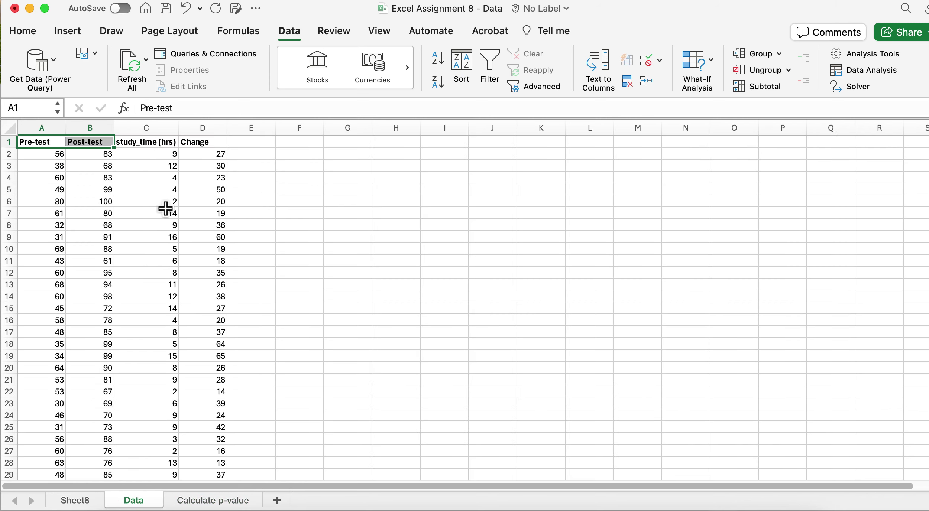
{"action": "left_click", "coordinate": [149, 145]}
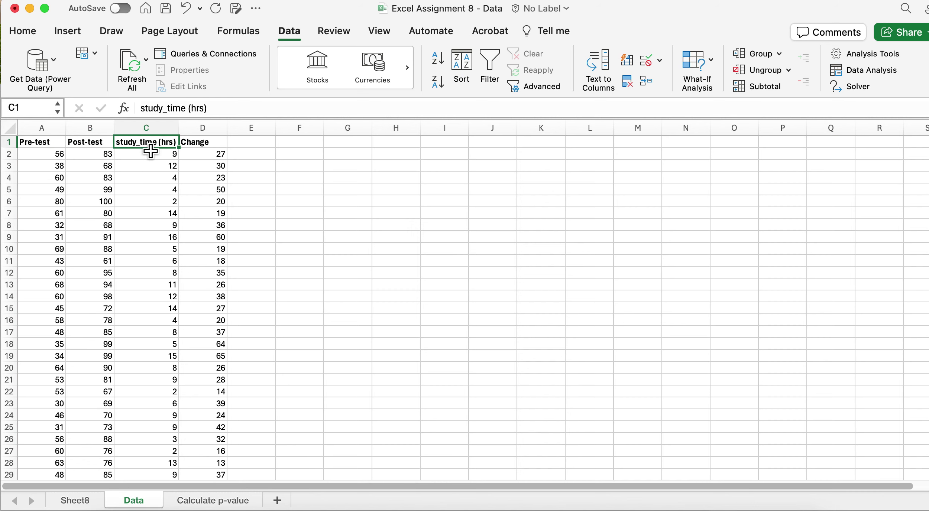
{"action": "left_click", "coordinate": [103, 144]}
{"action": "left_click", "coordinate": [174, 145]}
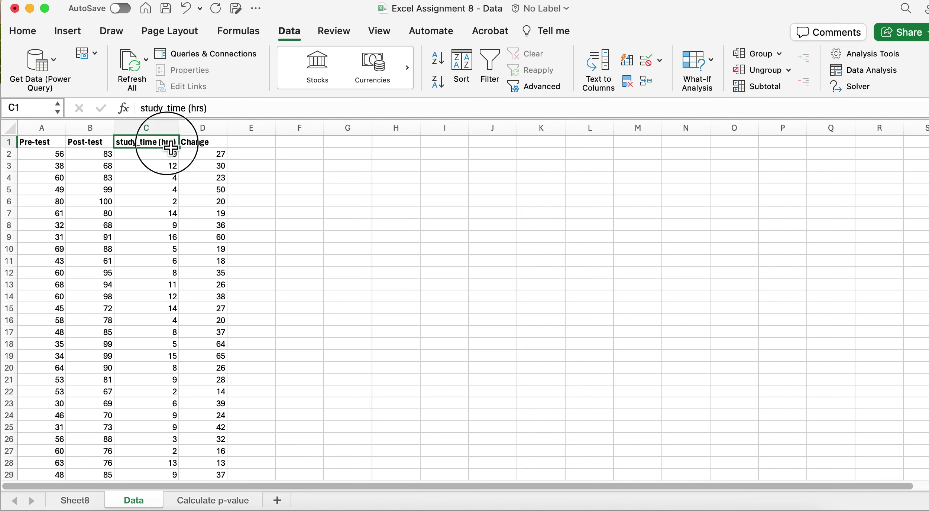
{"action": "left_click", "coordinate": [205, 146]}
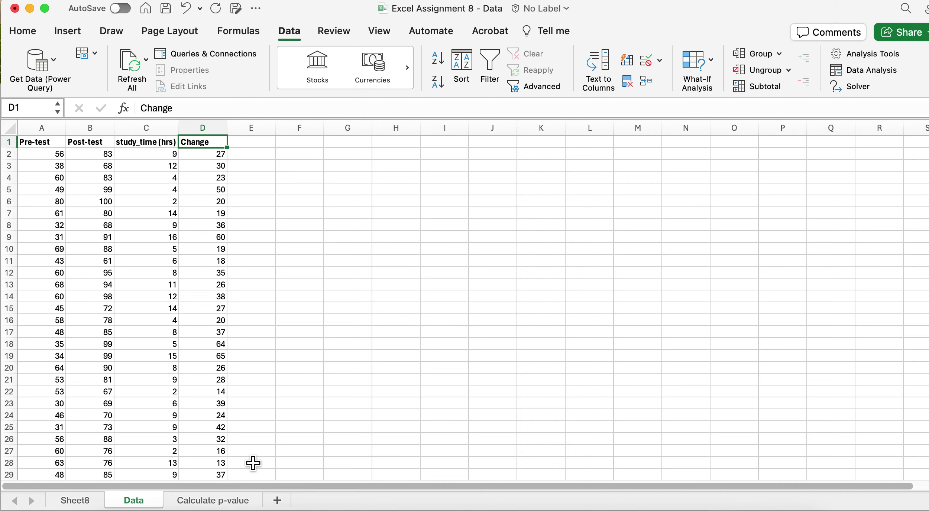
{"action": "scroll", "coordinate": [253, 463], "scroll_direction": "down", "scroll_amount": 5}
{"action": "scroll", "coordinate": [253, 464], "scroll_direction": "down", "scroll_amount": 7}
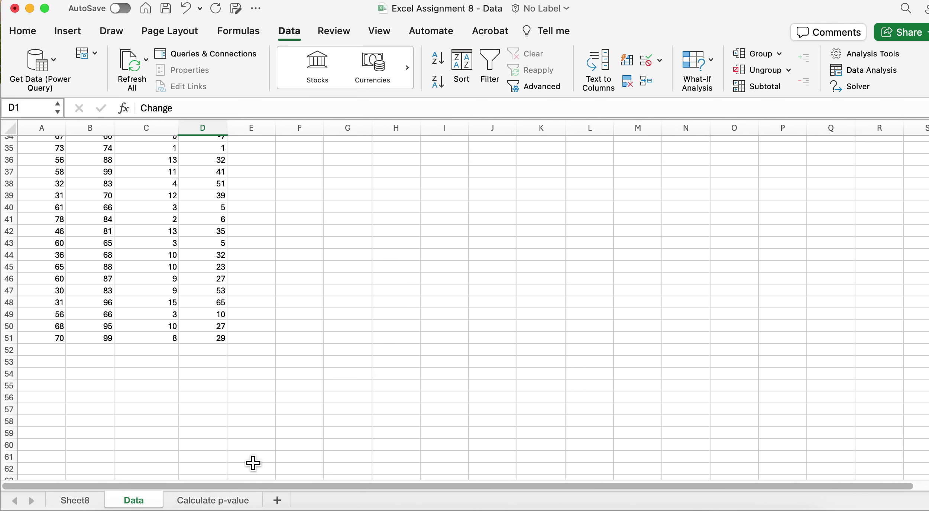
{"action": "scroll", "coordinate": [253, 463], "scroll_direction": "up", "scroll_amount": 12}
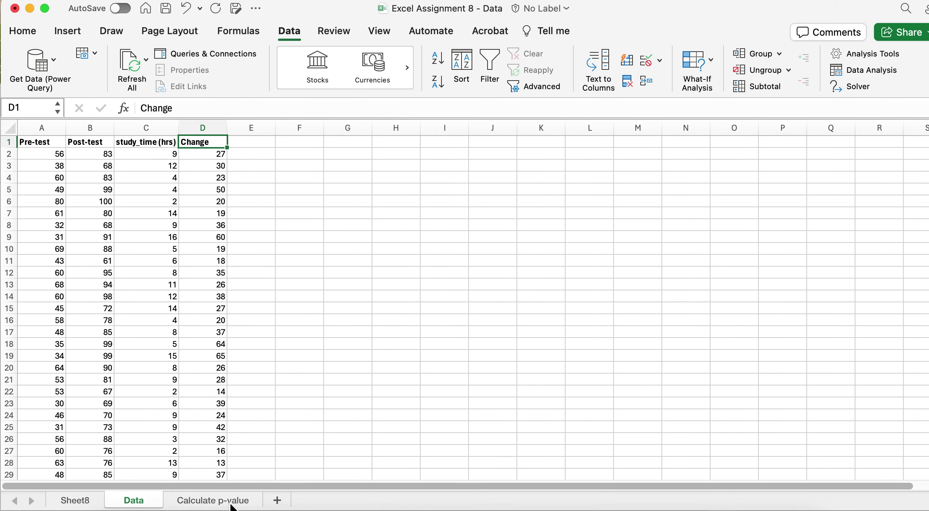
{"action": "left_click", "coordinate": [231, 507]}
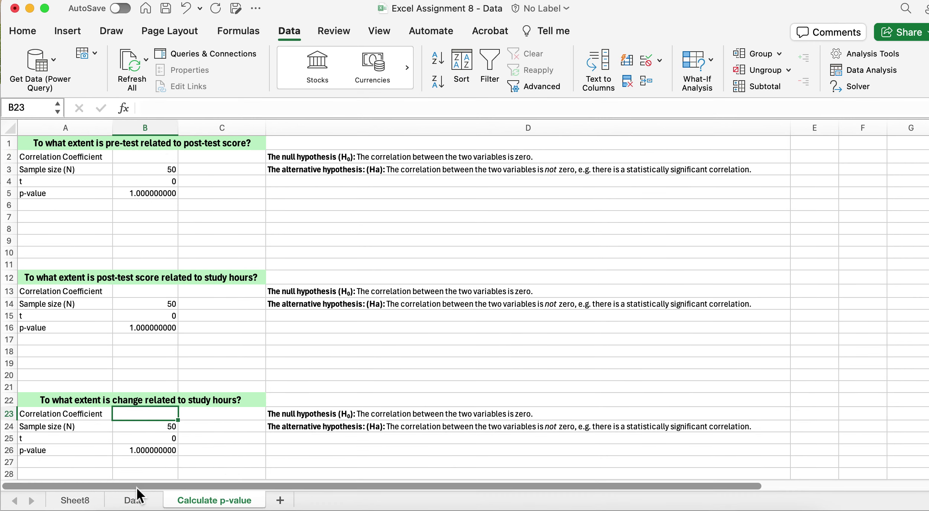
Insert a scatter chart of the study_time (hrs) and Change data in C1:D51 and add a linear trendline
{"action": "left_click", "coordinate": [139, 504]}
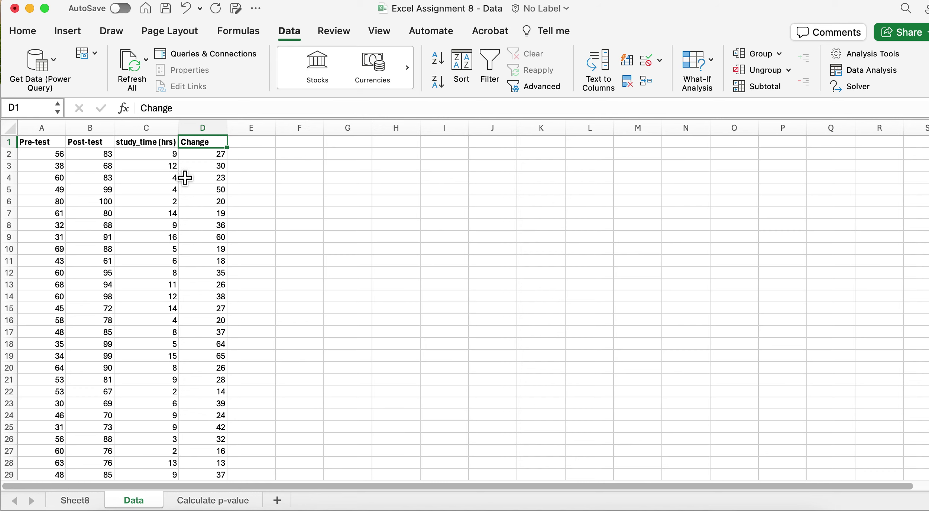
{"action": "left_click", "coordinate": [162, 147]}
{"action": "left_click_drag", "start_coordinate": [162, 148], "coordinate": [206, 460]}
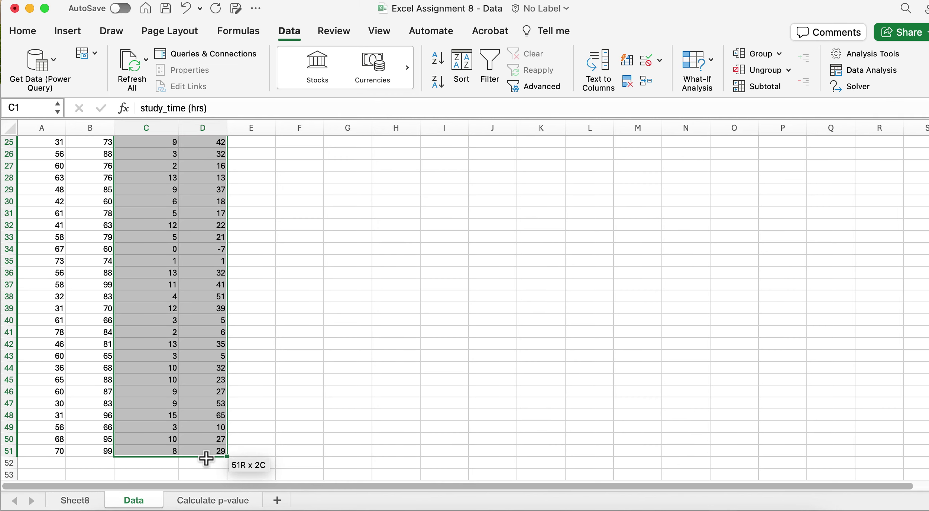
{"action": "scroll", "coordinate": [206, 460], "scroll_direction": "up", "scroll_amount": 8}
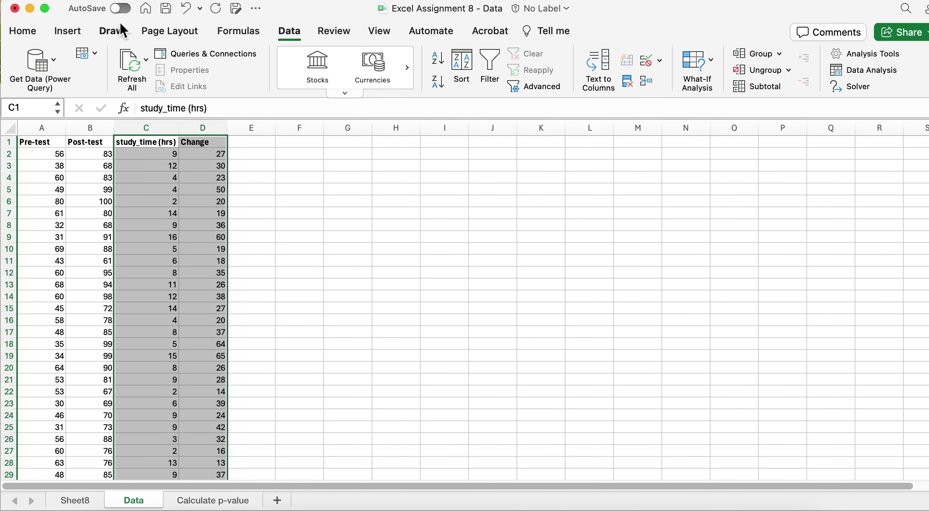
{"action": "left_click", "coordinate": [78, 33]}
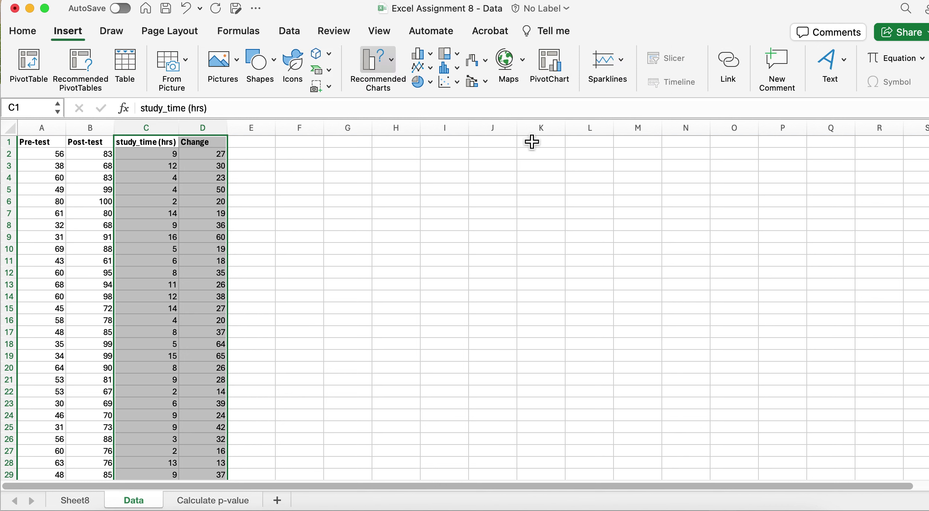
{"action": "left_click", "coordinate": [446, 80]}
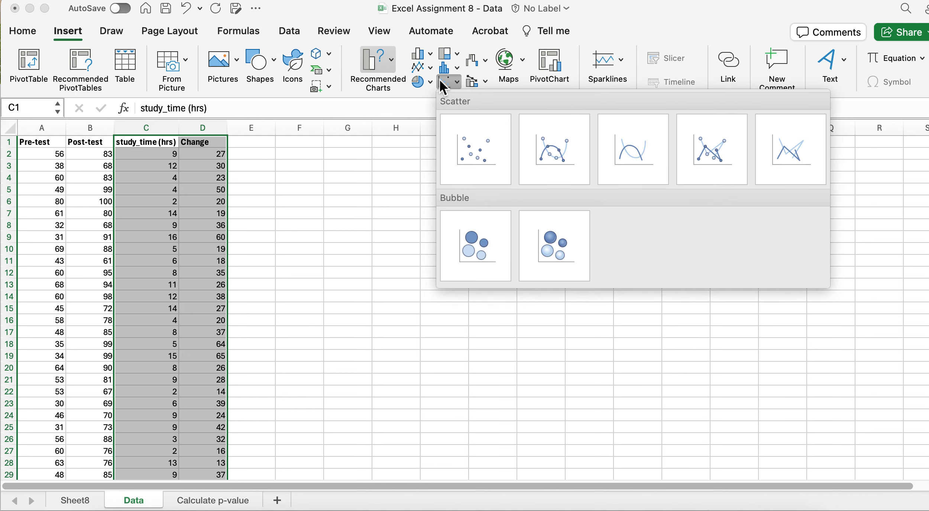
{"action": "left_click", "coordinate": [474, 132]}
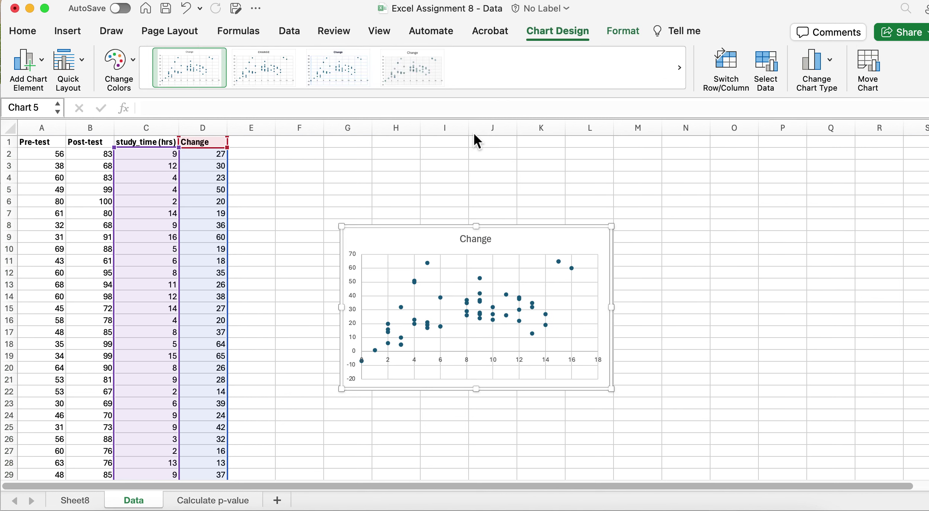
{"action": "right_click", "coordinate": [481, 302]}
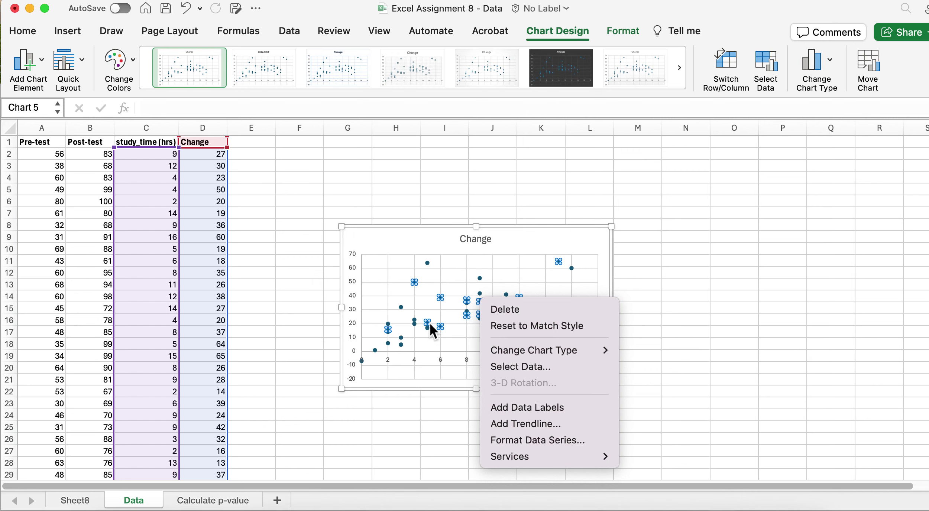
{"action": "left_click", "coordinate": [525, 423]}
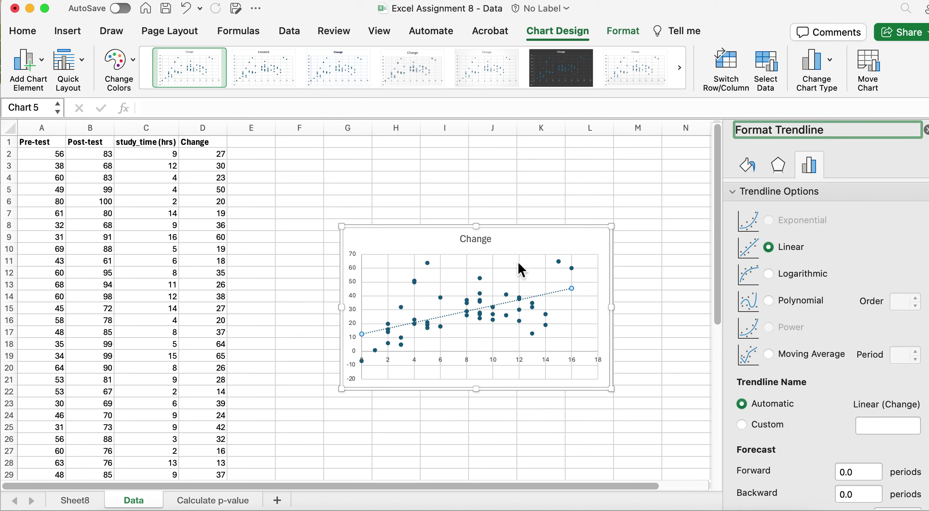
Retitle the scatter chart "Relationship between study hours and score change"
{"action": "left_click", "coordinate": [479, 240]}
{"action": "double_click", "coordinate": [480, 241]}
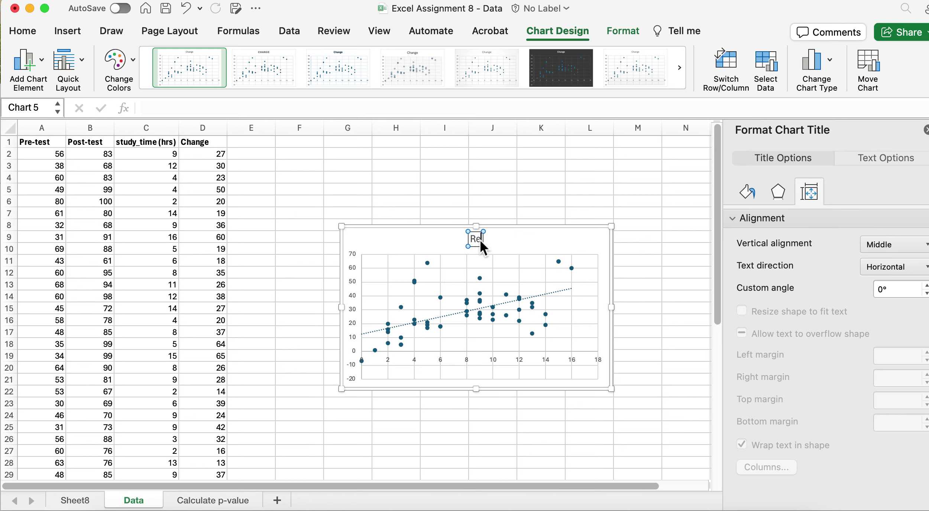
{"action": "type", "text": "Relationship between"}
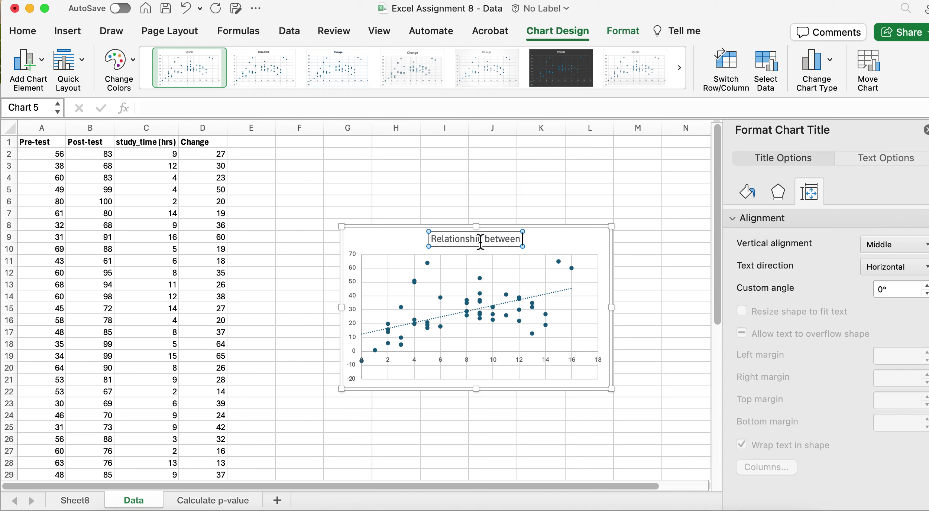
{"action": "type", "text": " study"}
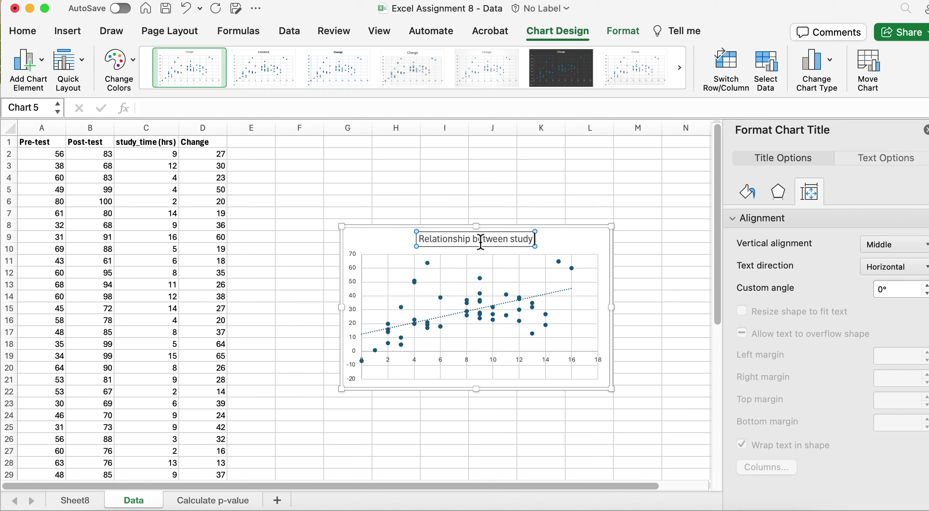
{"action": "type", "text": " hours and score change"}
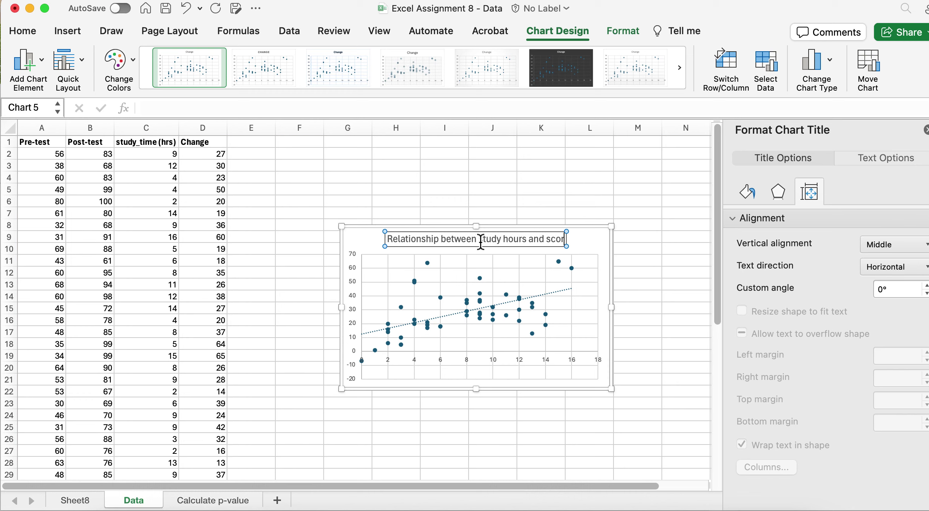
{"action": "left_click", "coordinate": [657, 250]}
{"action": "left_click", "coordinate": [602, 256]}
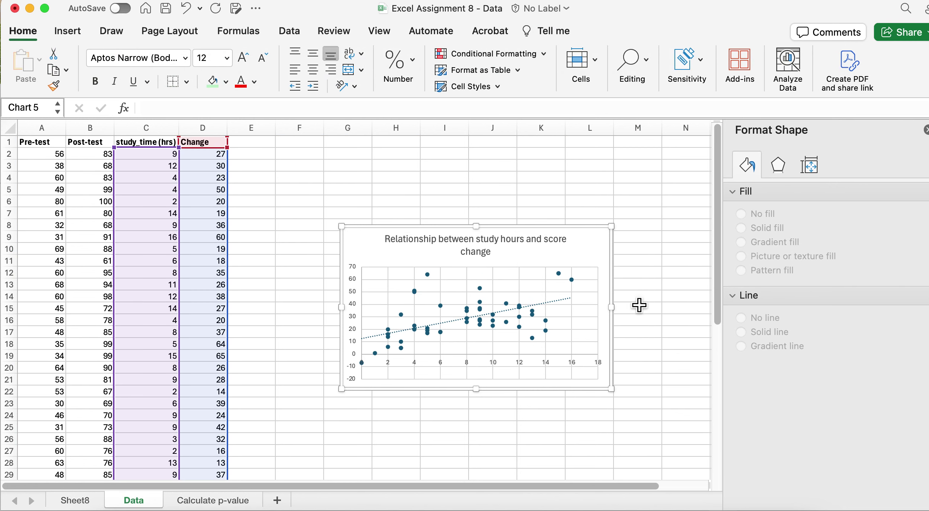
{"action": "left_click", "coordinate": [655, 369]}
Stretch the scatter chart downward so it ends at about row 26
{"action": "left_click", "coordinate": [596, 245]}
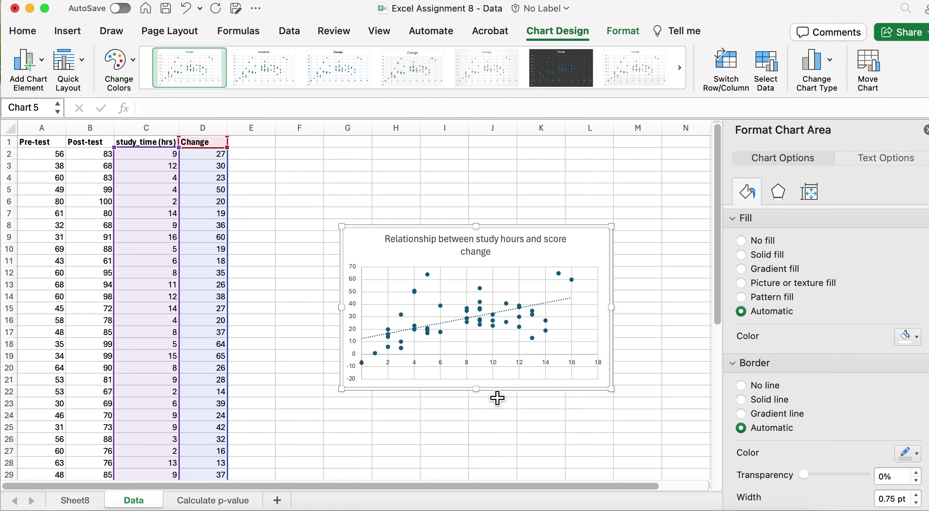
{"action": "left_click_drag", "start_coordinate": [476, 391], "coordinate": [483, 446]}
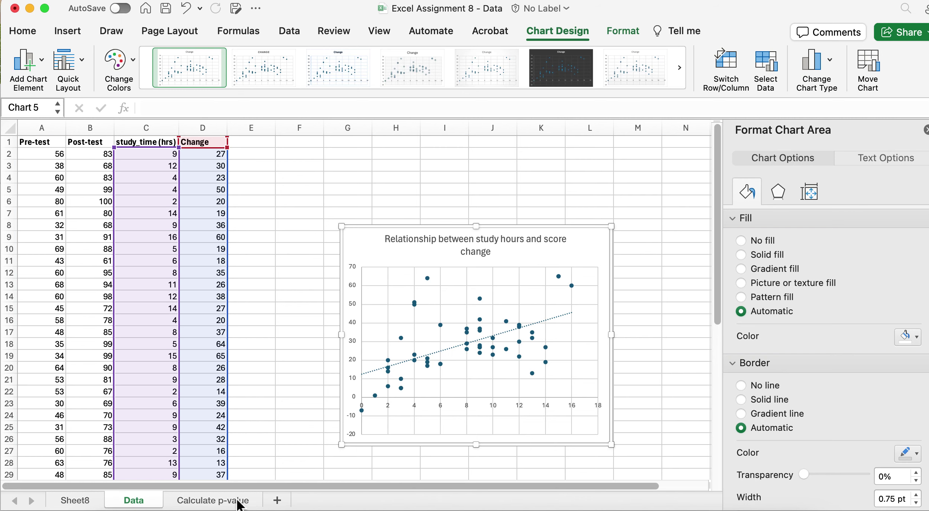
{"action": "left_click", "coordinate": [313, 208]}
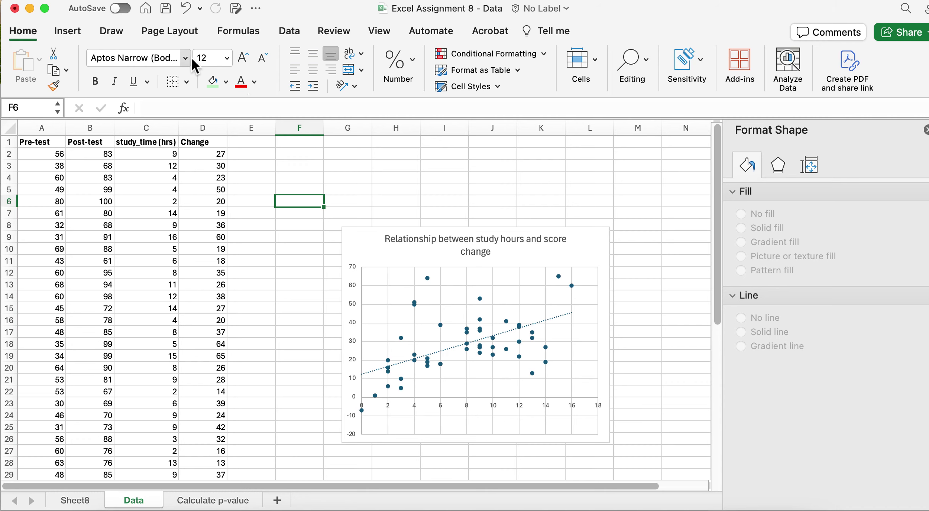
{"action": "scroll", "coordinate": [276, 203], "scroll_direction": "up", "scroll_amount": 1}
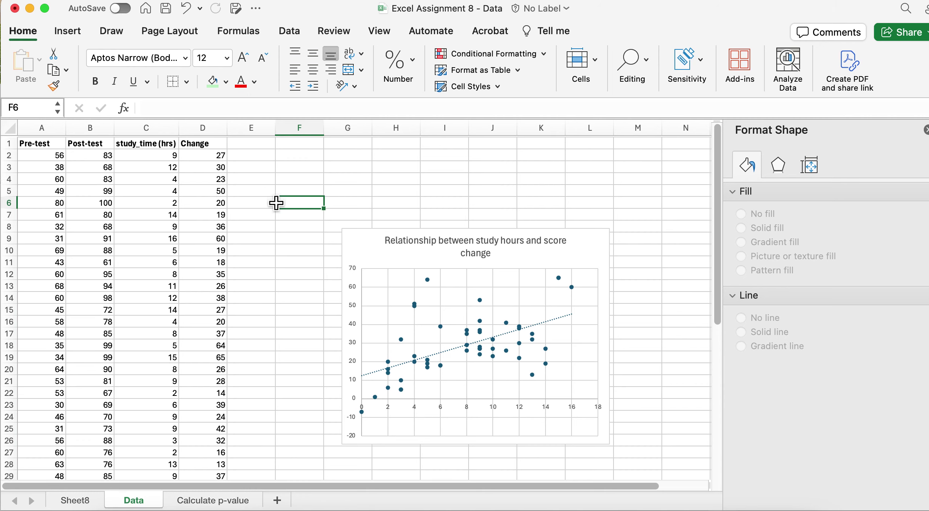
Move the scatter chart so its upper-left corner sits at about column I, row 11
{"action": "scroll", "coordinate": [277, 203], "scroll_direction": "down", "scroll_amount": 1}
{"action": "left_click", "coordinate": [365, 246]}
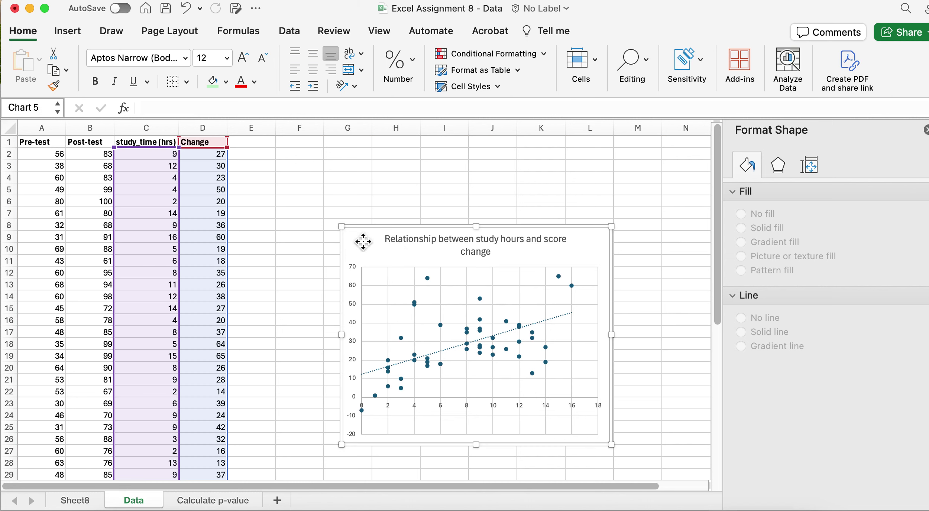
{"action": "left_click_drag", "start_coordinate": [373, 232], "coordinate": [466, 266]}
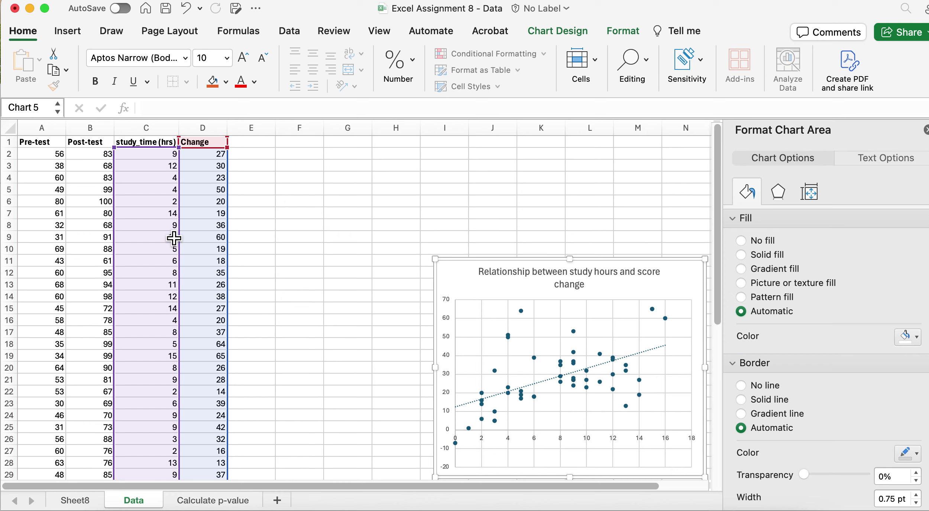
Change the scatter chart to a Box and Whisker chart and delete it from the Data sheet
{"action": "left_click", "coordinate": [73, 36]}
{"action": "left_click", "coordinate": [448, 67]}
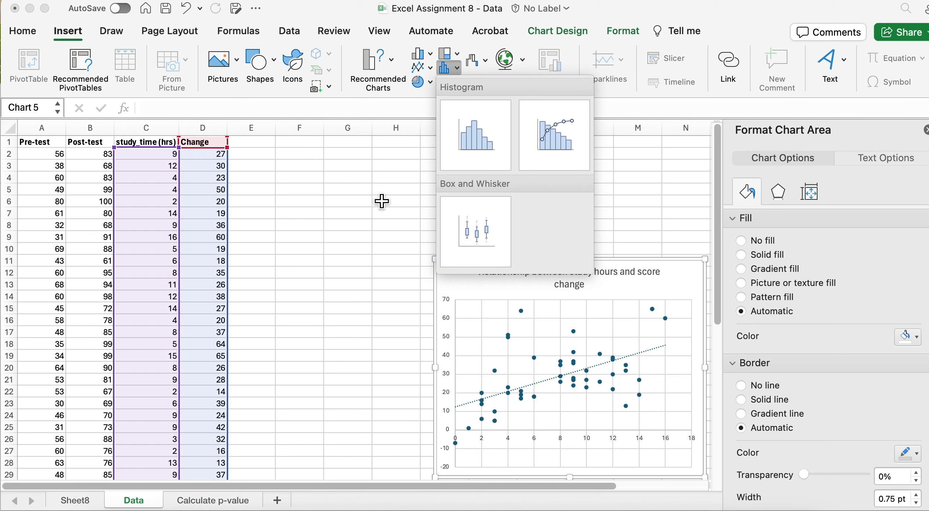
{"action": "left_click", "coordinate": [493, 232]}
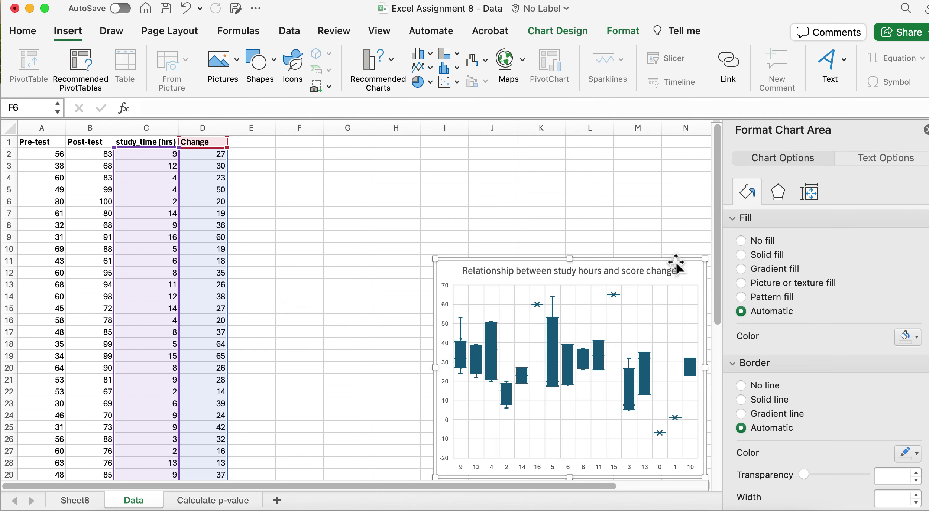
{"action": "key", "text": "Delete"}
Insert a Box and Whisker chart of all four columns in A1:D23, and delete it after viewing
{"action": "left_click", "coordinate": [158, 152]}
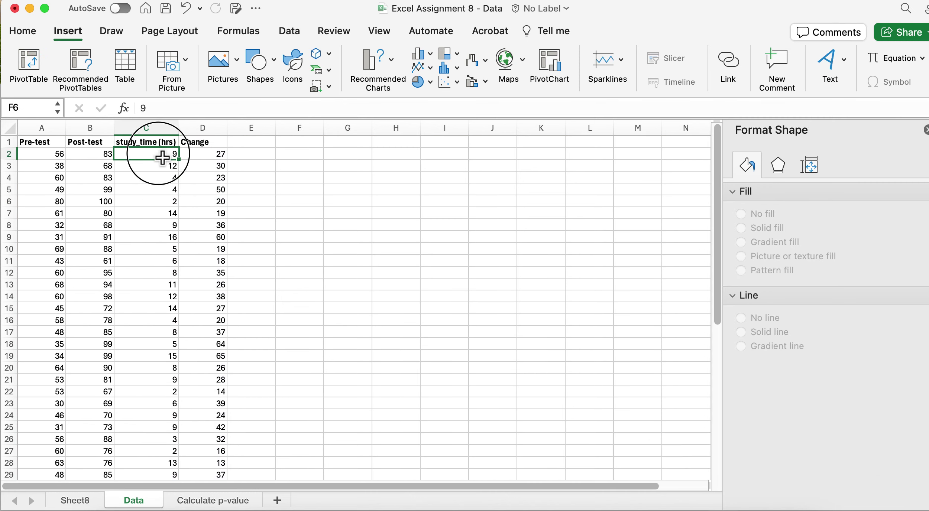
{"action": "left_click", "coordinate": [150, 141]}
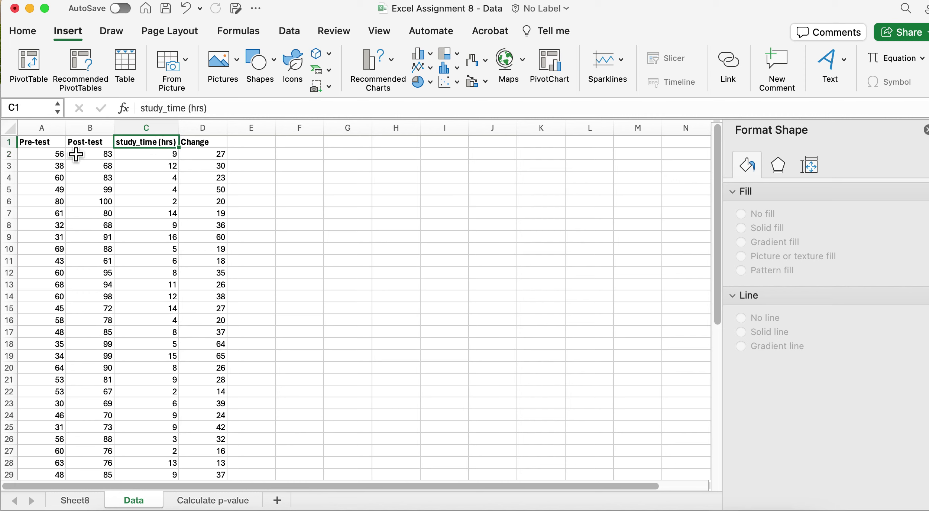
{"action": "left_click_drag", "start_coordinate": [36, 143], "coordinate": [222, 407]}
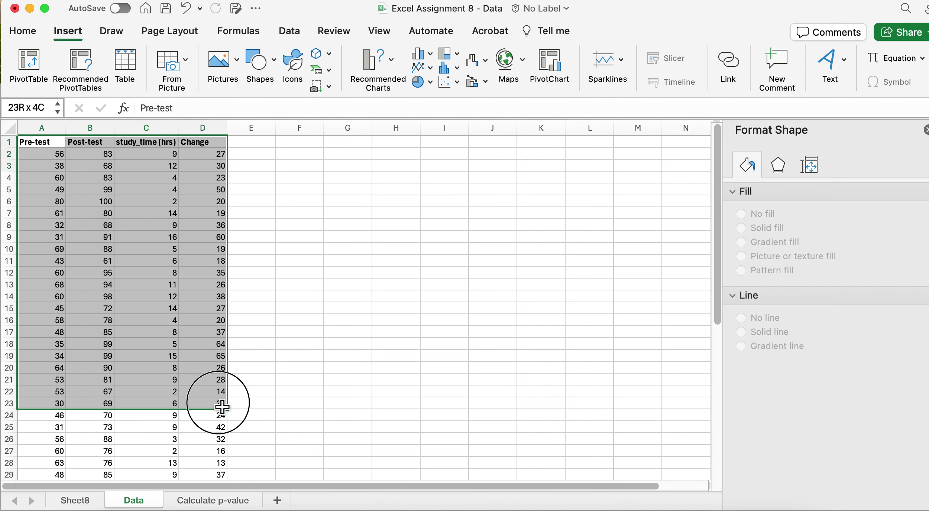
{"action": "left_click", "coordinate": [455, 68]}
{"action": "left_click", "coordinate": [484, 241]}
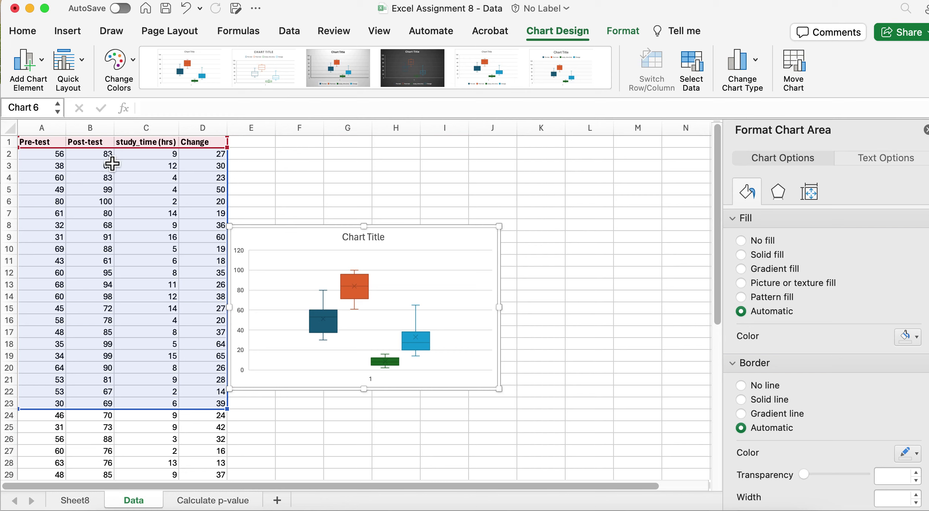
{"action": "left_click", "coordinate": [471, 227]}
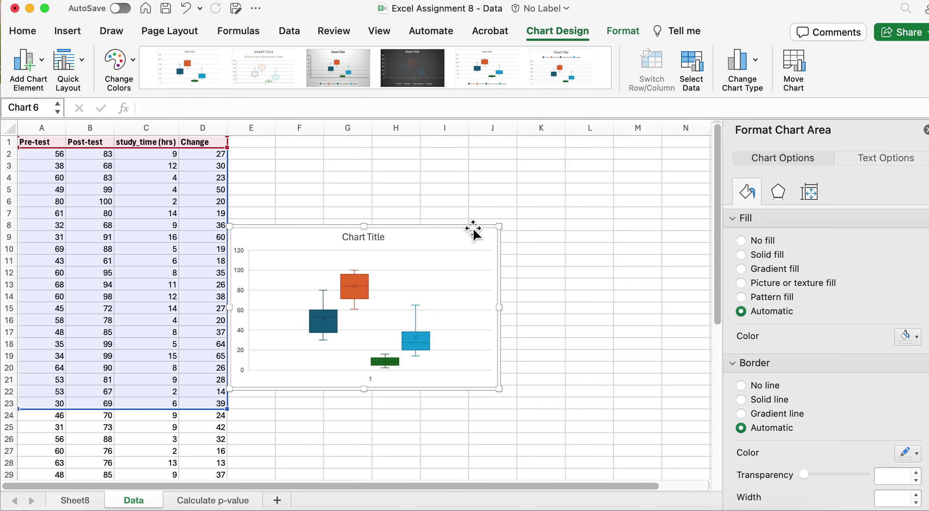
{"action": "key", "text": "Delete"}
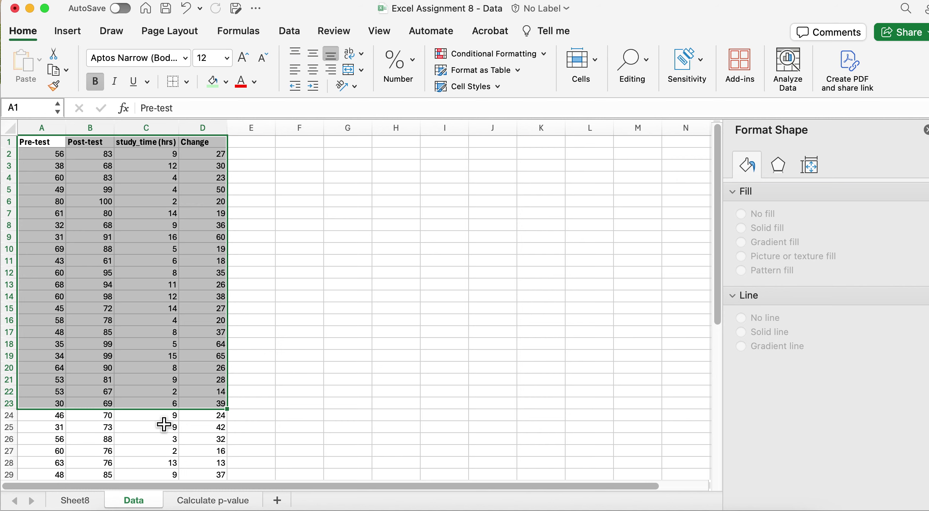
Set the Post-test value in B24 to 1000 as an outlier
{"action": "left_click", "coordinate": [52, 418]}
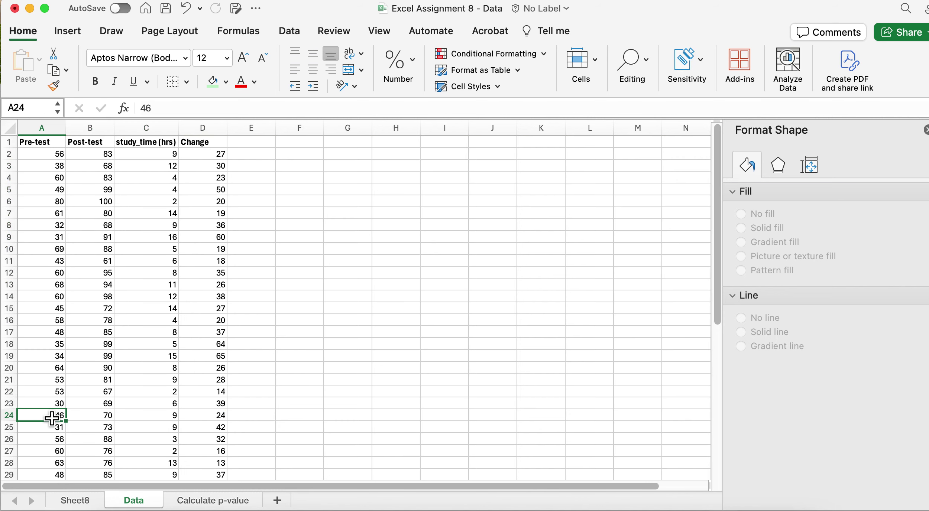
{"action": "left_click", "coordinate": [106, 419]}
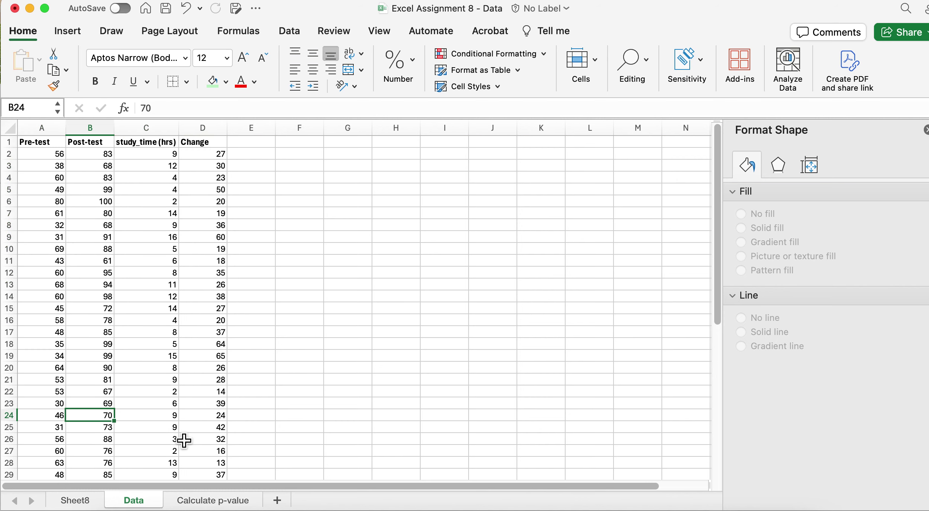
{"action": "type", "text": "1000"}
{"action": "left_click", "coordinate": [271, 403]}
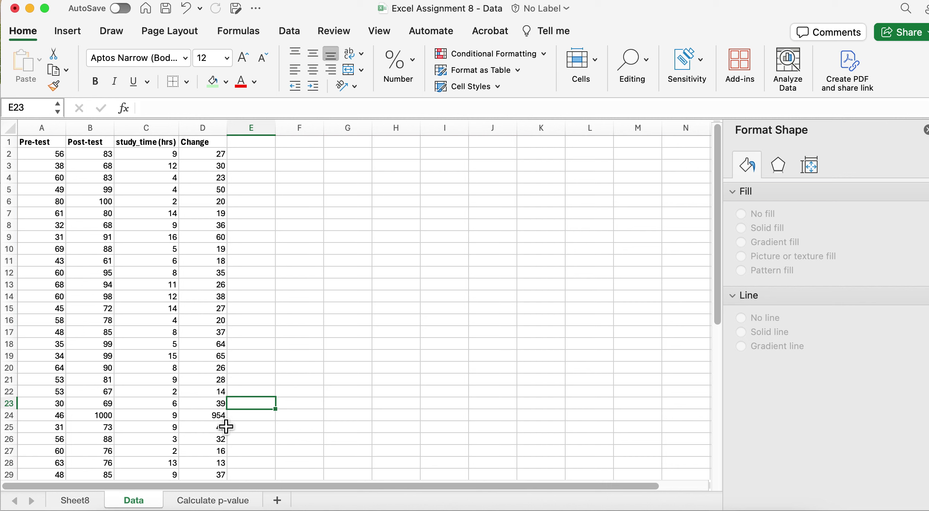
Insert a Box and Whisker chart of A1:D24 and highlight row 24 as the outlier's row
{"action": "left_click_drag", "start_coordinate": [222, 416], "coordinate": [89, 56]}
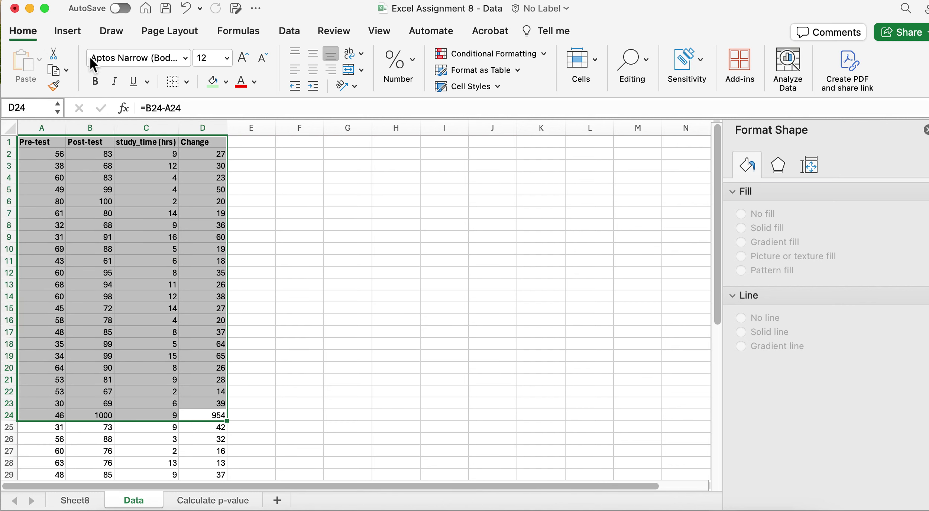
{"action": "left_click", "coordinate": [73, 30]}
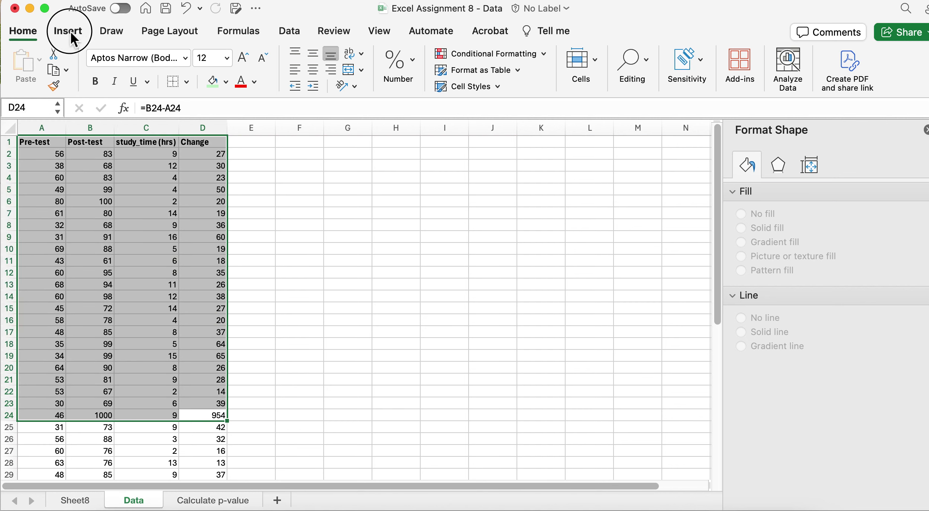
{"action": "left_click", "coordinate": [453, 66]}
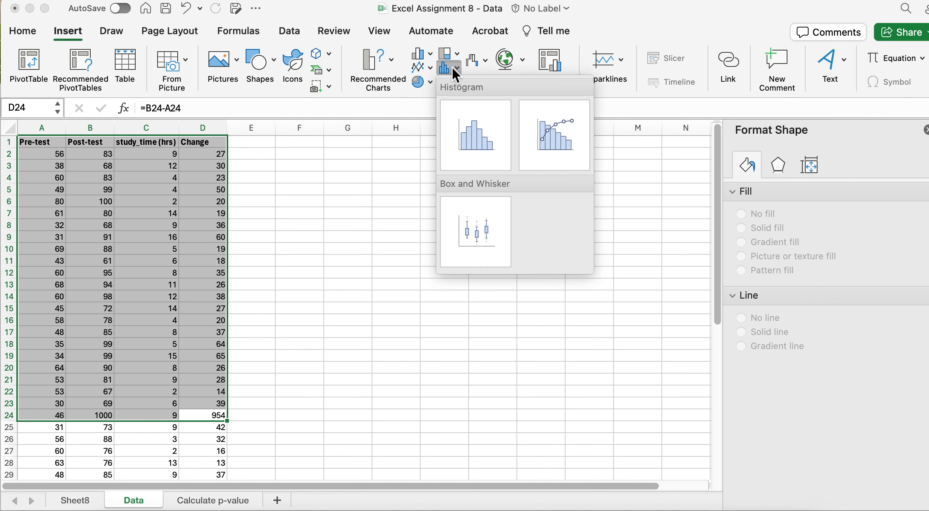
{"action": "left_click", "coordinate": [484, 236]}
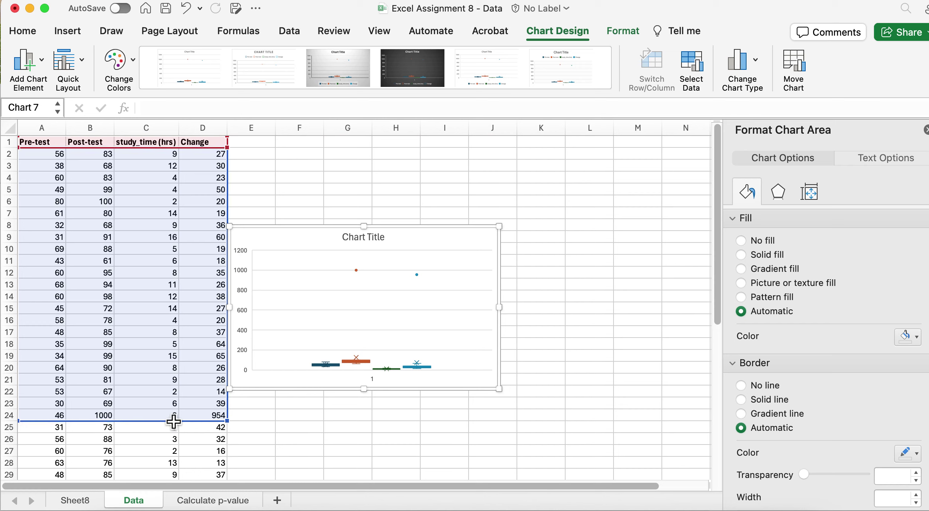
{"action": "left_click", "coordinate": [9, 419]}
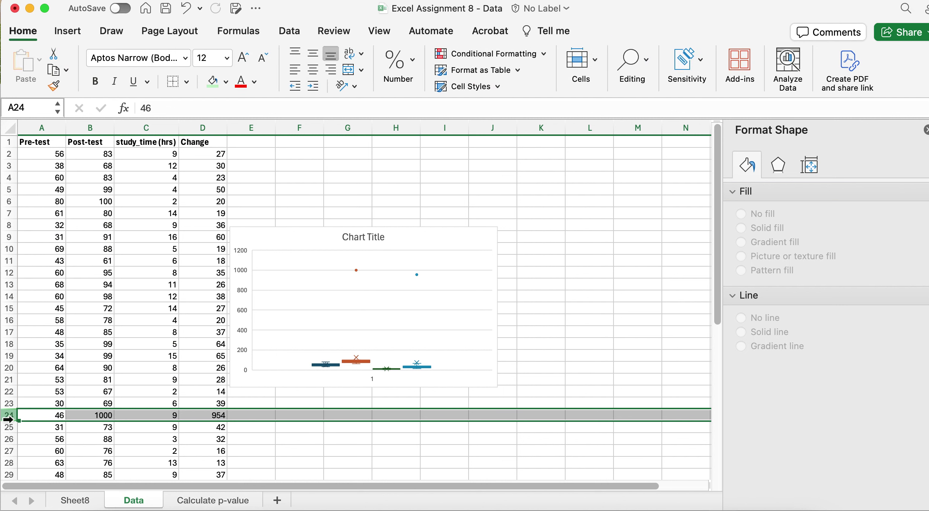
{"action": "left_click", "coordinate": [340, 450]}
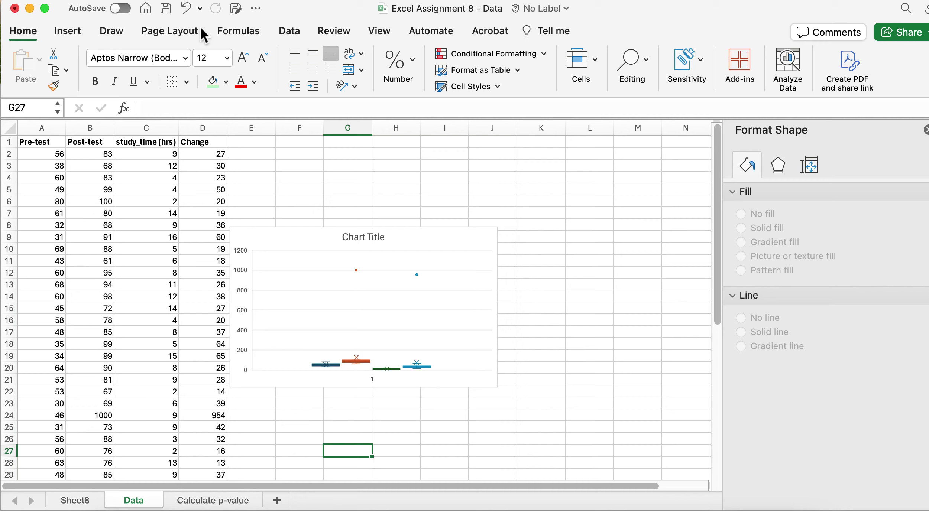
Undo the chart insertion and the outlier entry in B24
{"action": "left_click", "coordinate": [187, 8]}
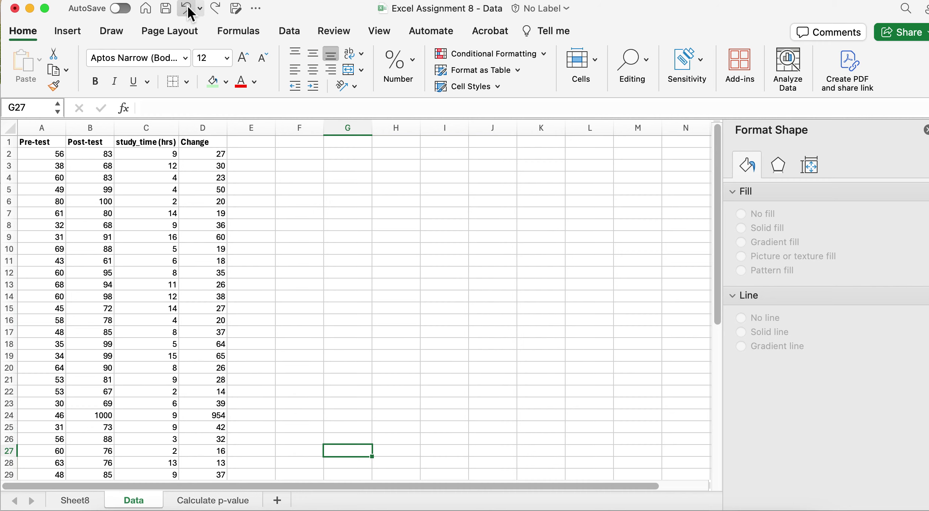
{"action": "left_click", "coordinate": [187, 8]}
{"action": "left_click", "coordinate": [365, 393]}
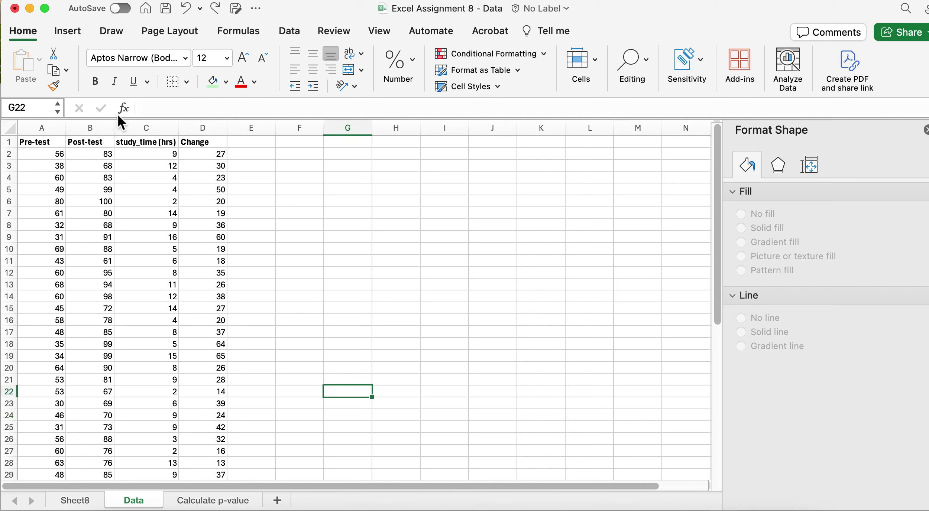
Insert a Box and Whisker chart of the four data columns in A1:D13
{"action": "left_click_drag", "start_coordinate": [44, 148], "coordinate": [210, 290]}
{"action": "scroll", "coordinate": [223, 413], "scroll_direction": "down", "scroll_amount": 10}
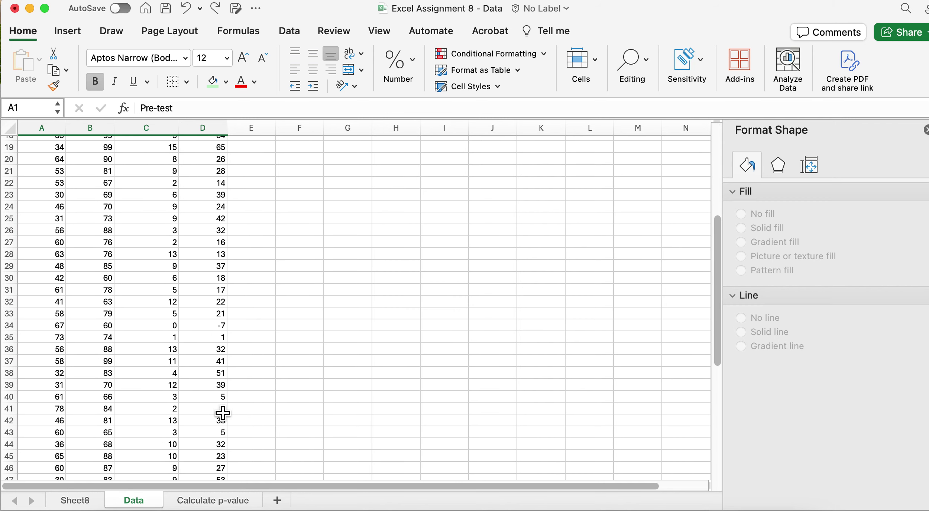
{"action": "scroll", "coordinate": [223, 414], "scroll_direction": "up", "scroll_amount": 10}
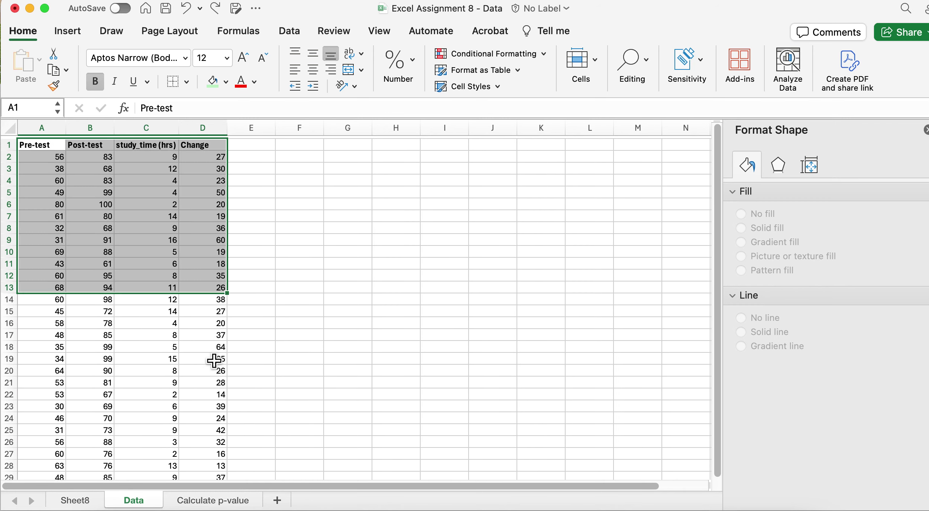
{"action": "left_click", "coordinate": [84, 33]}
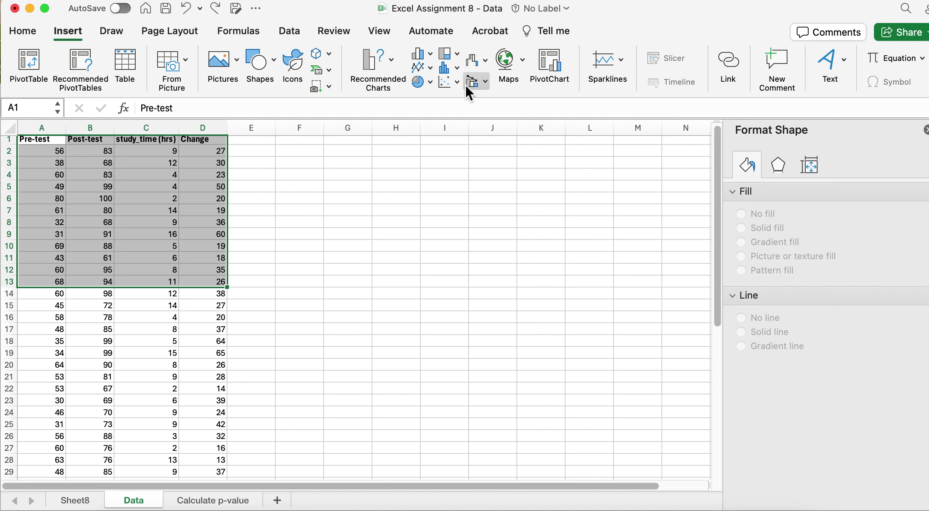
{"action": "left_click", "coordinate": [457, 68]}
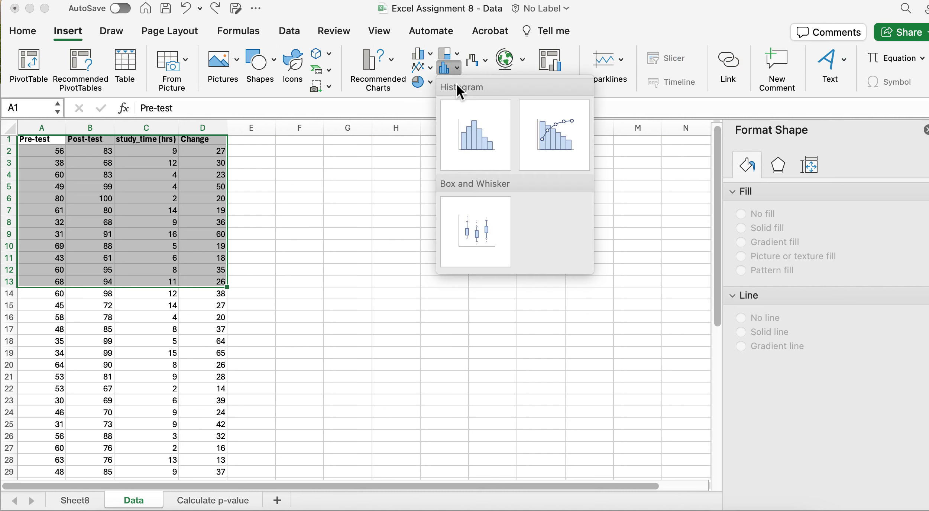
{"action": "left_click", "coordinate": [487, 239]}
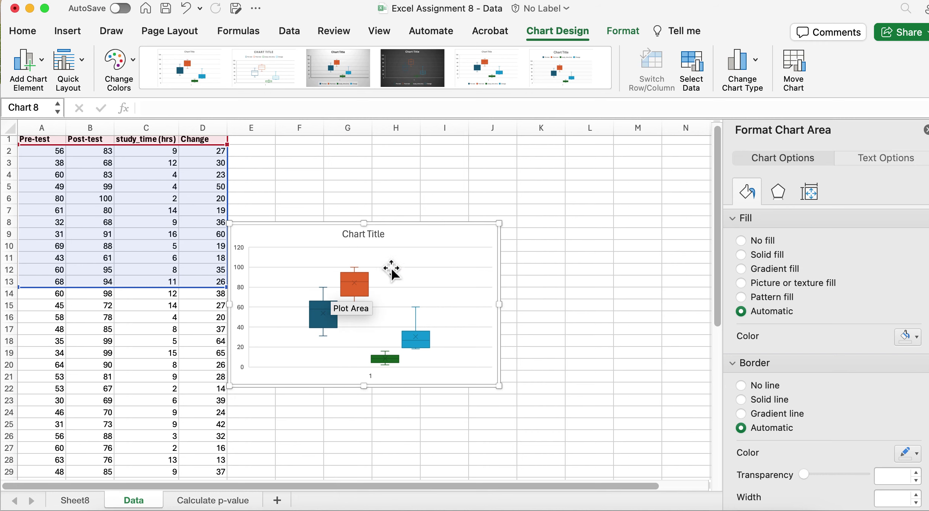
Delete the Box and Whisker chart made from A1:D13
{"action": "left_click", "coordinate": [366, 236]}
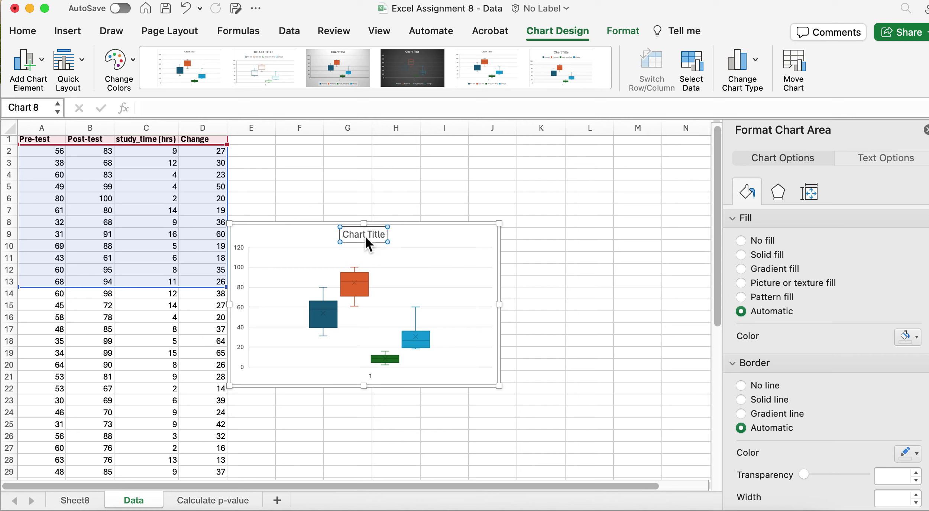
{"action": "left_click", "coordinate": [461, 232]}
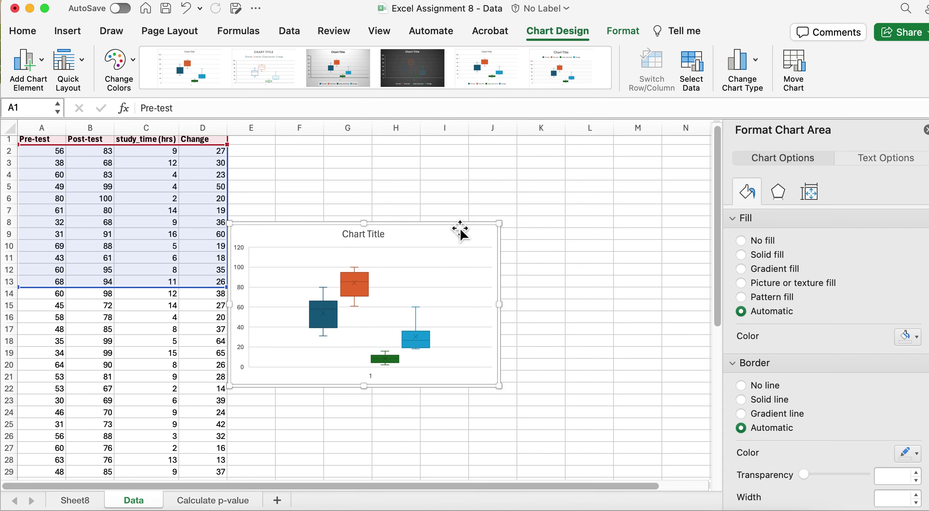
{"action": "key", "text": "Delete"}
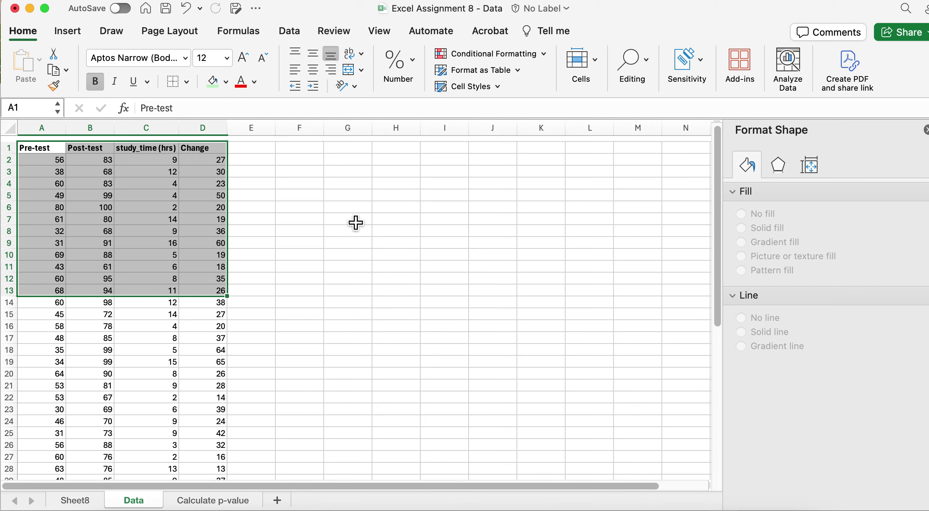
Examine the Change column alongside the Pre-test, Post-test and study_time (hrs) columns on the Data sheet
{"action": "left_click", "coordinate": [304, 235]}
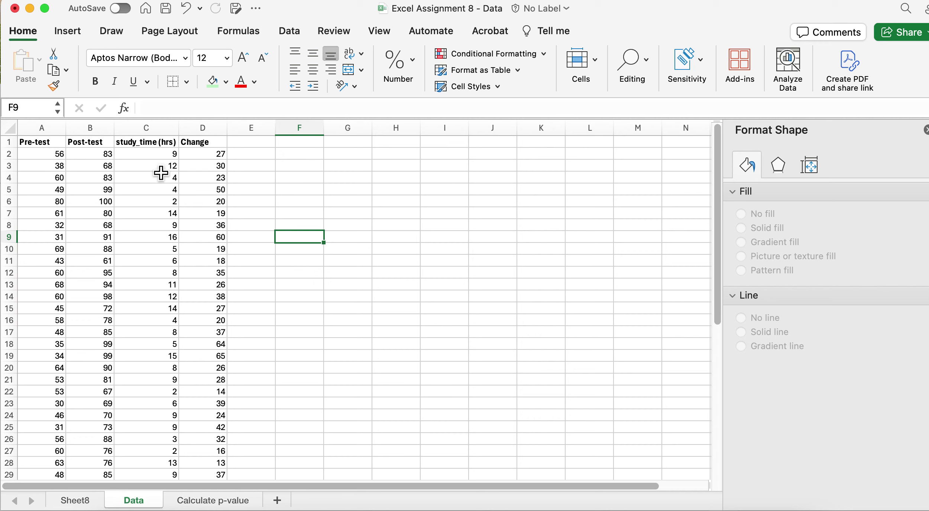
{"action": "left_click", "coordinate": [214, 144]}
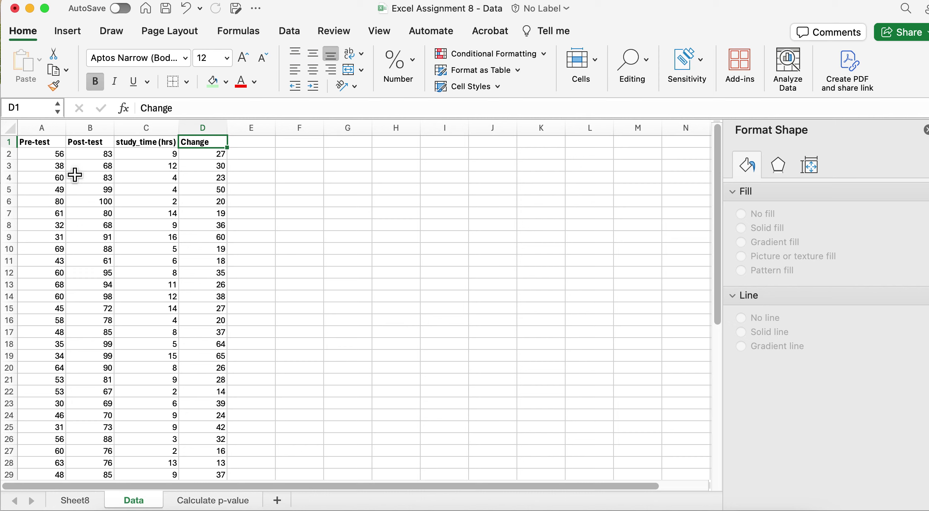
{"action": "left_click", "coordinate": [257, 166]}
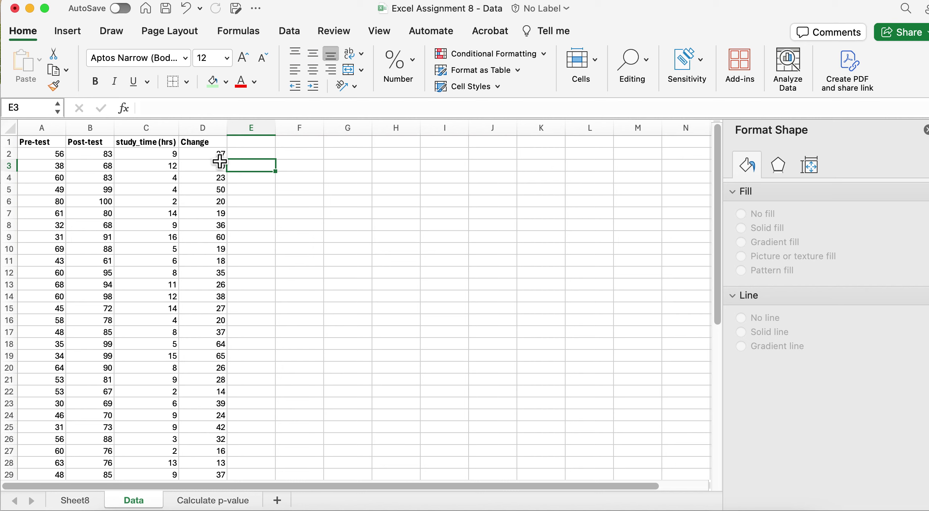
{"action": "left_click", "coordinate": [138, 134]}
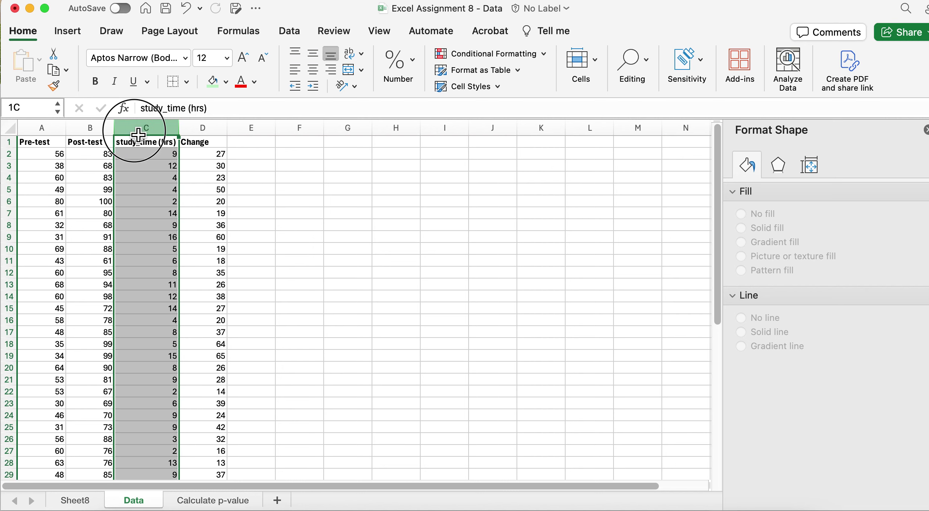
{"action": "left_click_drag", "start_coordinate": [139, 134], "coordinate": [41, 128]}
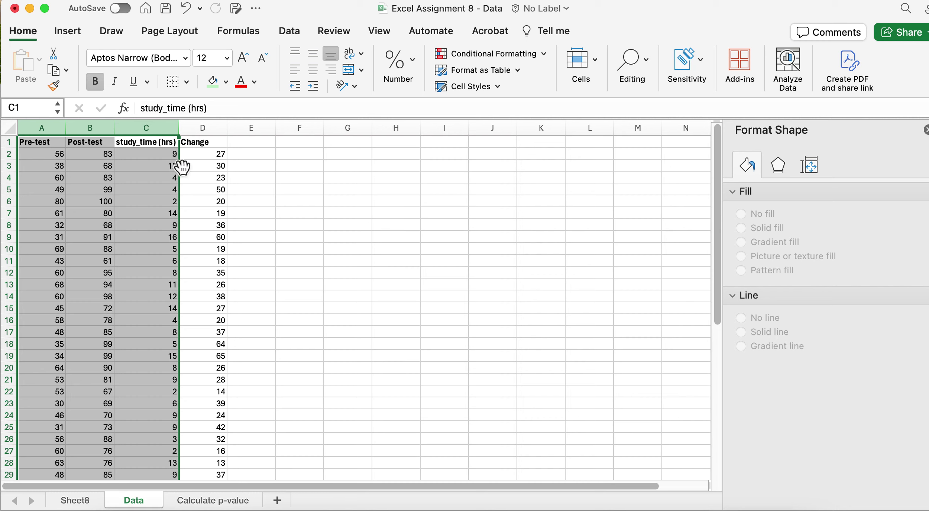
{"action": "left_click", "coordinate": [55, 145]}
{"action": "left_click", "coordinate": [110, 146]}
{"action": "left_click", "coordinate": [147, 145]}
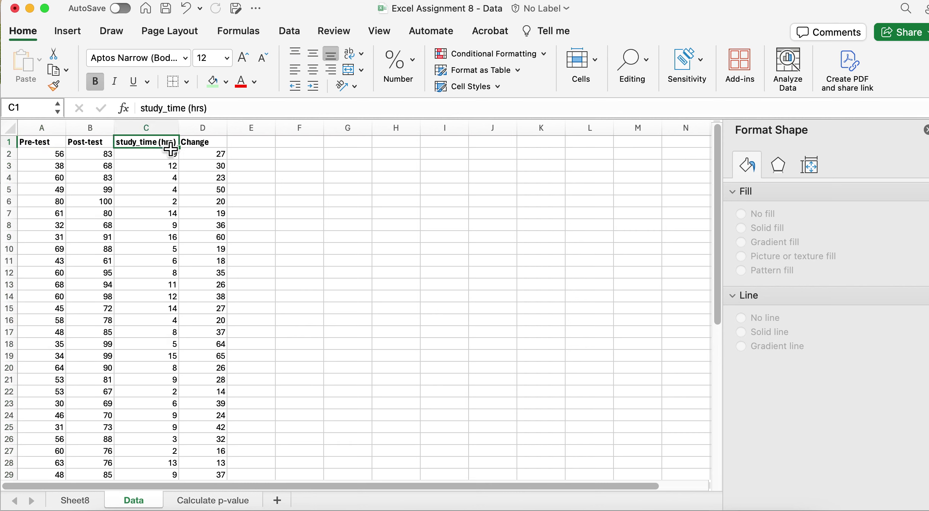
{"action": "left_click", "coordinate": [380, 178]}
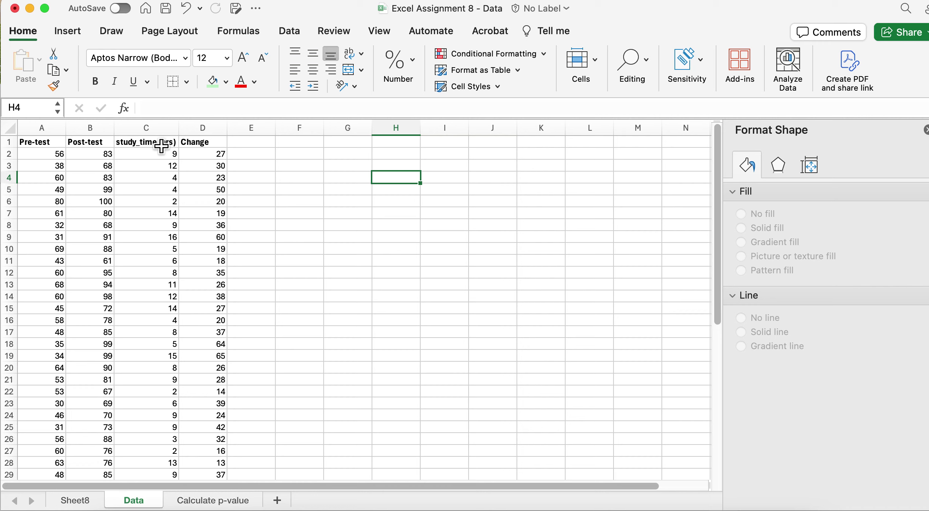
{"action": "left_click_drag", "start_coordinate": [149, 144], "coordinate": [37, 145]}
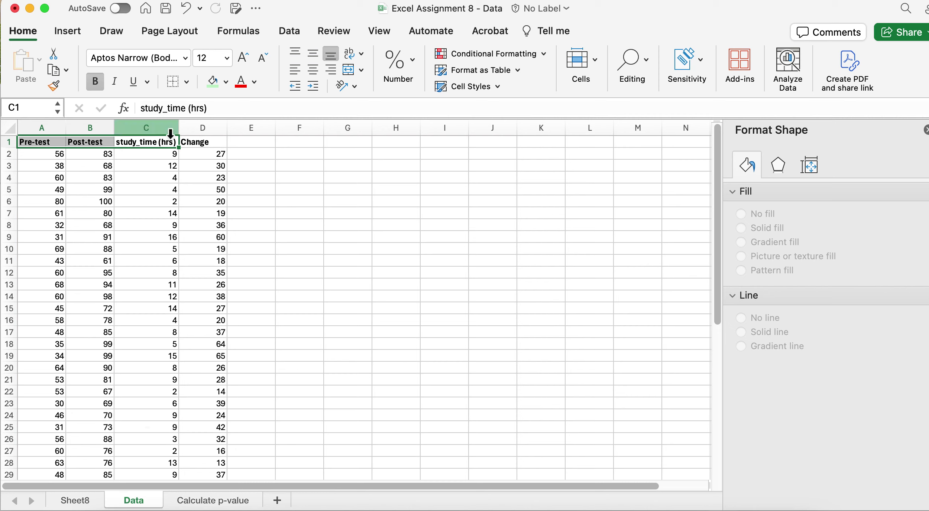
{"action": "left_click", "coordinate": [396, 189]}
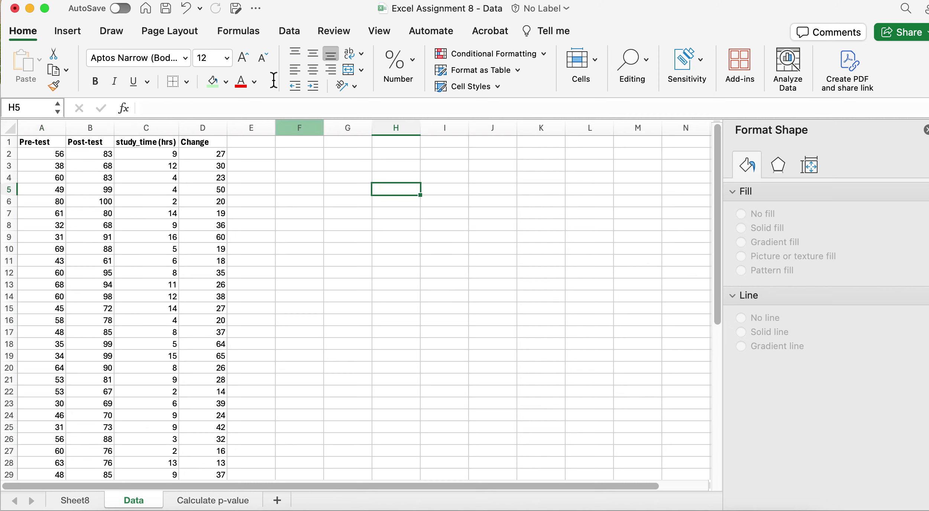
Start a Descriptive Statistics analysis of the Pre-test, Post-test and study_time (hrs) columns using input range A1:C23
{"action": "left_click", "coordinate": [76, 34]}
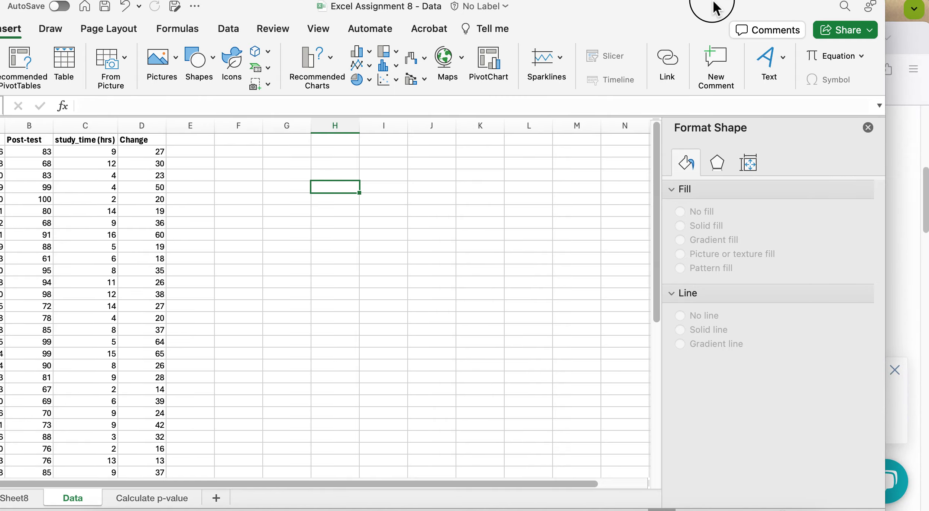
{"action": "left_click", "coordinate": [274, 29]}
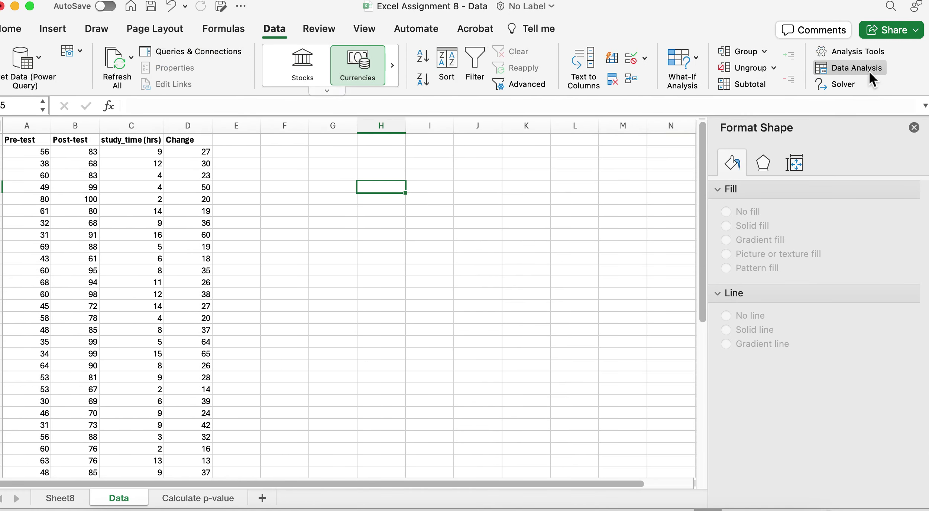
{"action": "left_click", "coordinate": [821, 69]}
{"action": "left_click", "coordinate": [338, 171]}
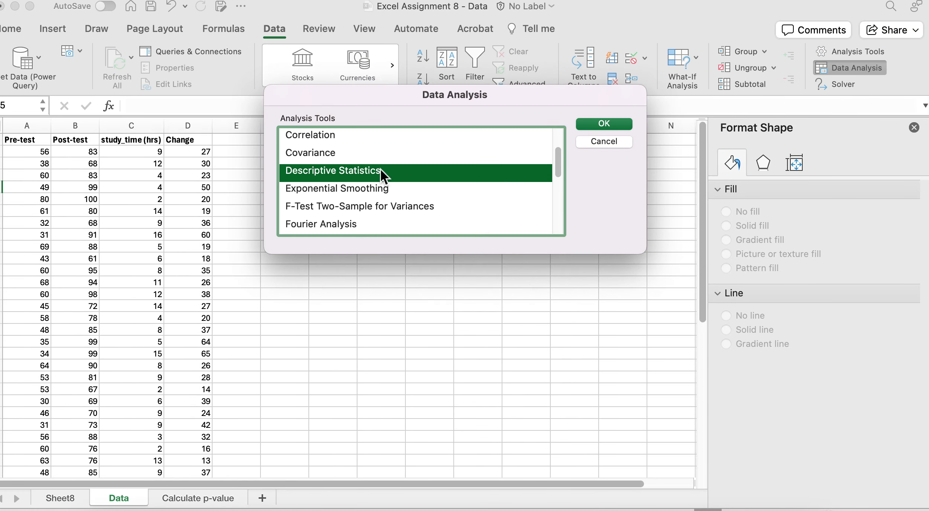
{"action": "left_click", "coordinate": [610, 120]}
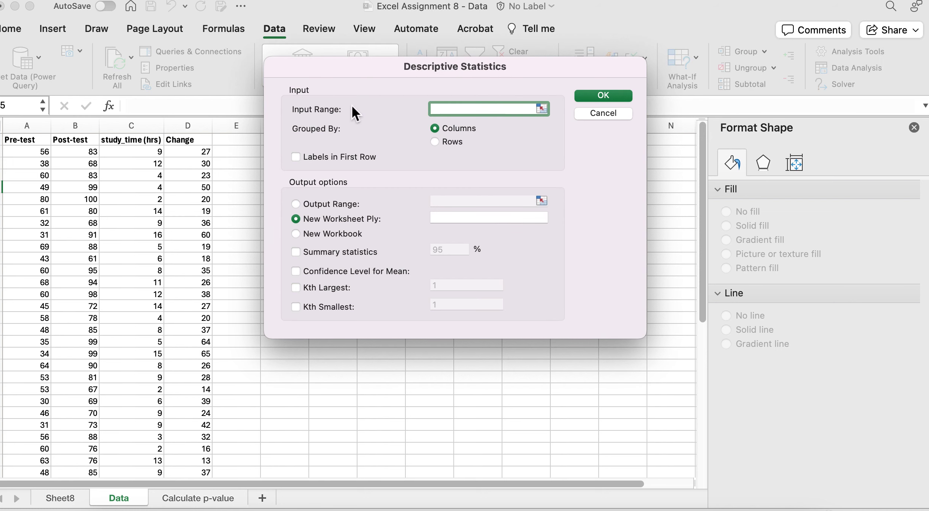
{"action": "left_click_drag", "start_coordinate": [35, 147], "coordinate": [121, 404]}
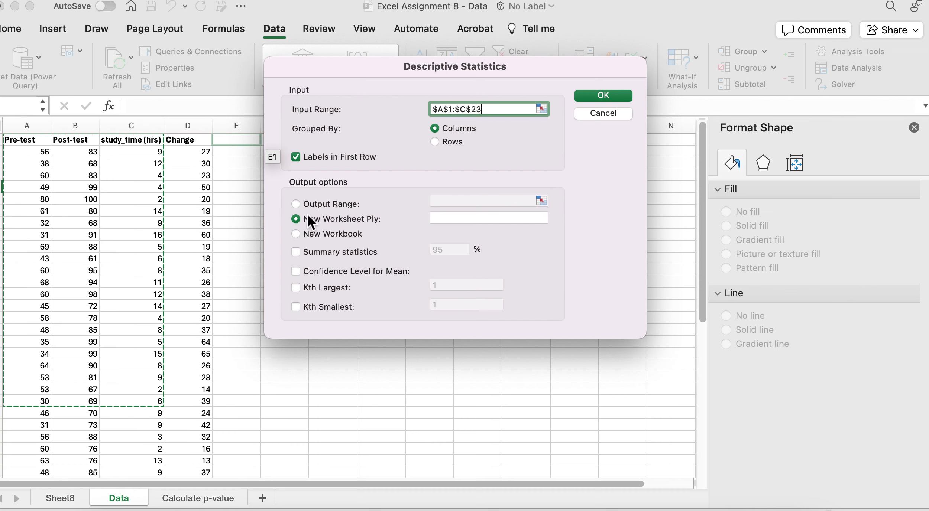
Set the output range to F2, include summary statistics, and generate the descriptive statistics tables
{"action": "left_click", "coordinate": [297, 204]}
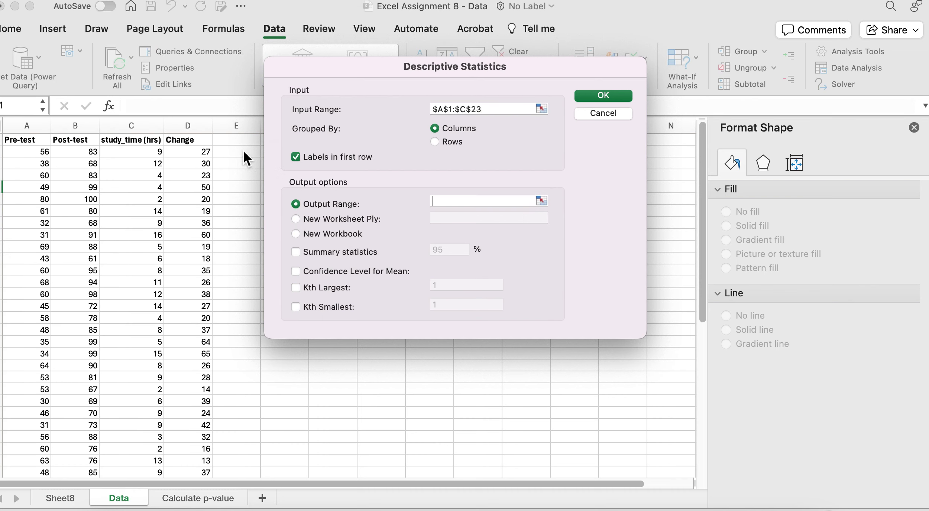
{"action": "left_click_drag", "start_coordinate": [527, 61], "coordinate": [661, 61]}
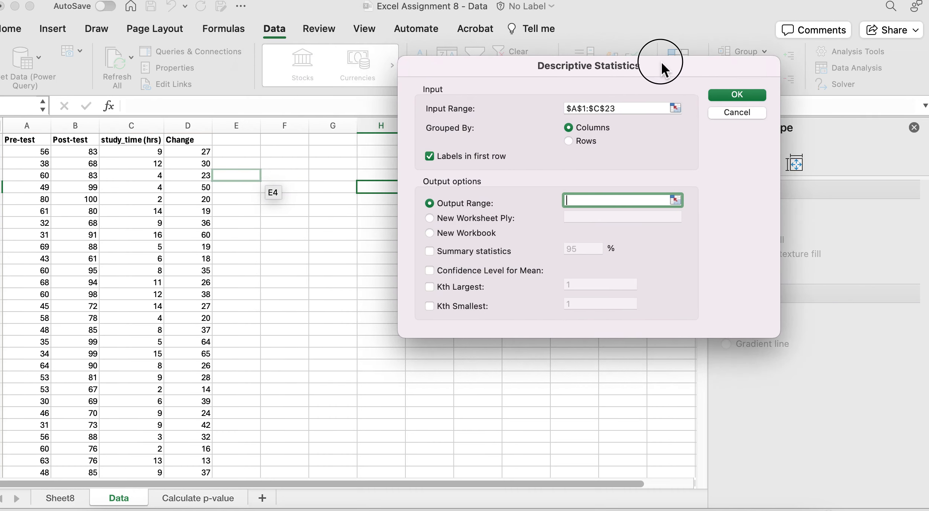
{"action": "left_click", "coordinate": [296, 155]}
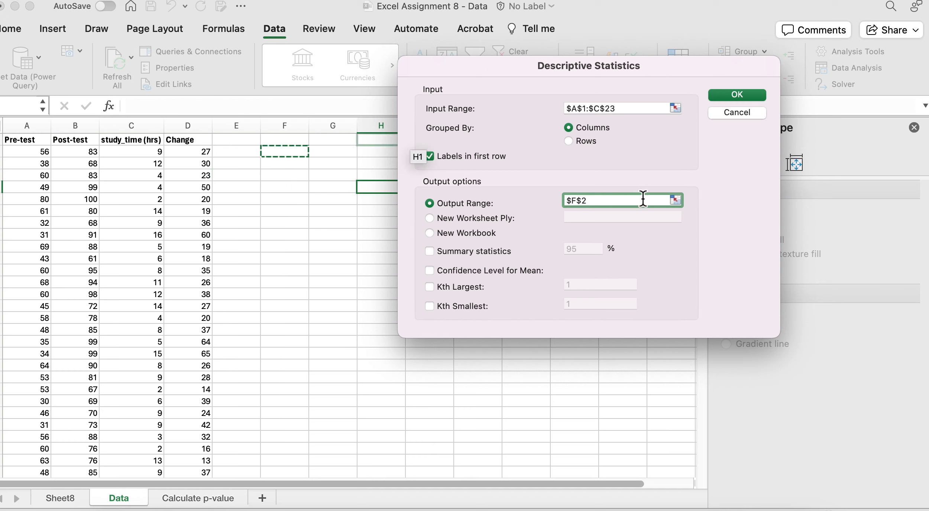
{"action": "left_click", "coordinate": [430, 253]}
{"action": "left_click", "coordinate": [734, 93]}
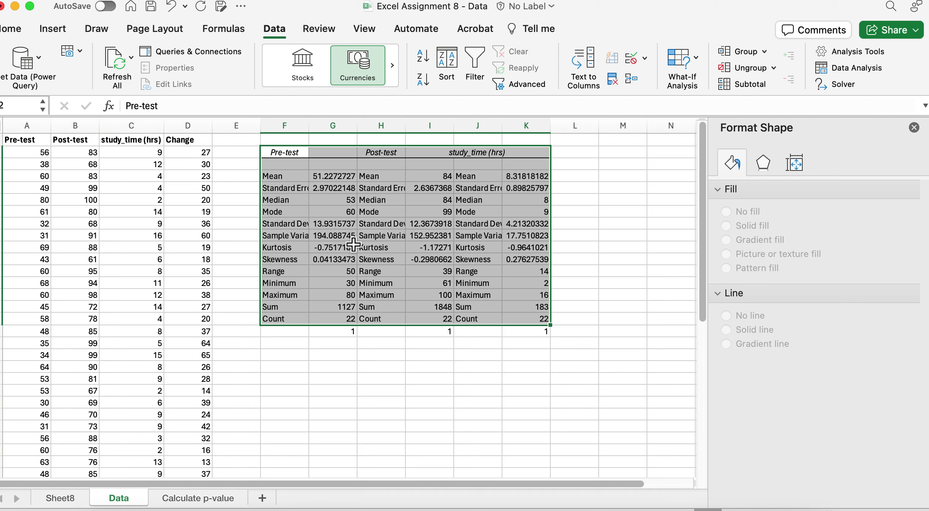
Check the kurtosis and skewness of the Pre-test, study_time (hrs) and Post-test columns in the summary statistics
{"action": "left_click_drag", "start_coordinate": [340, 247], "coordinate": [346, 260]}
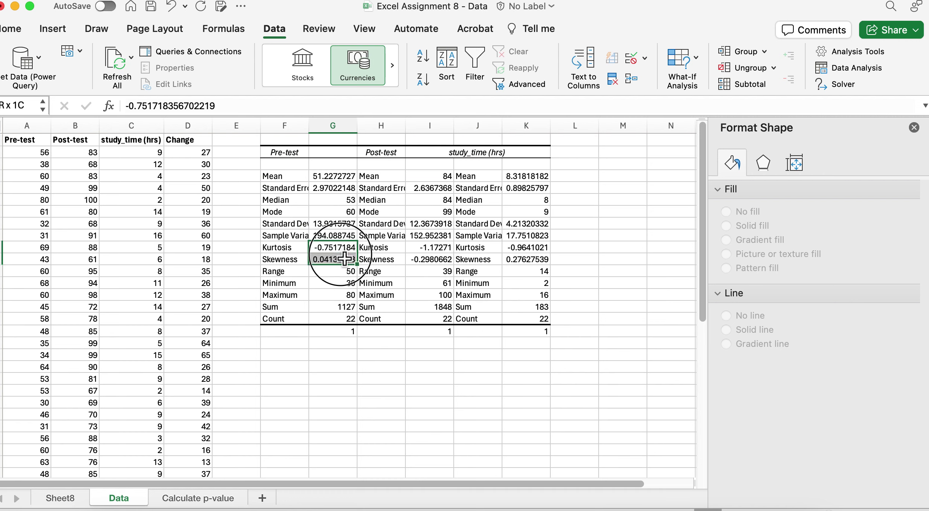
{"action": "left_click_drag", "start_coordinate": [514, 250], "coordinate": [517, 260]}
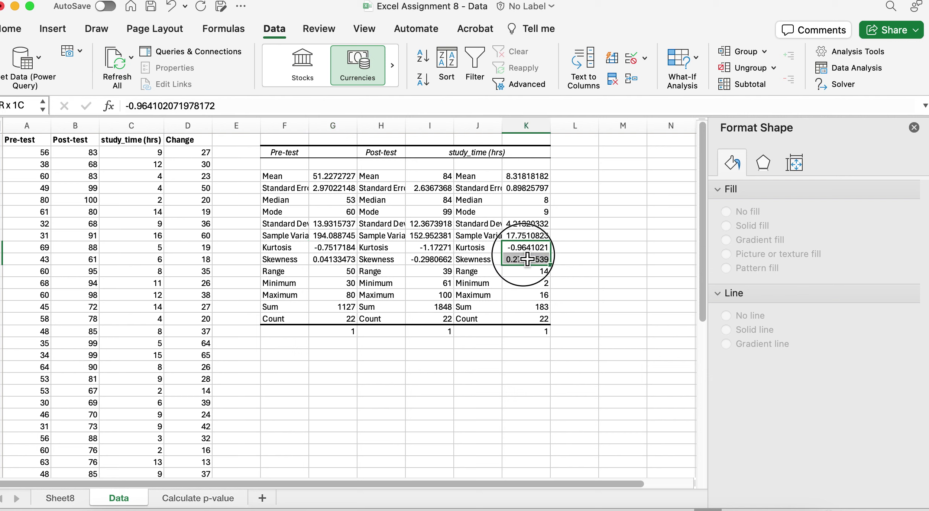
{"action": "left_click", "coordinate": [449, 251]}
{"action": "left_click_drag", "start_coordinate": [451, 255], "coordinate": [431, 254]}
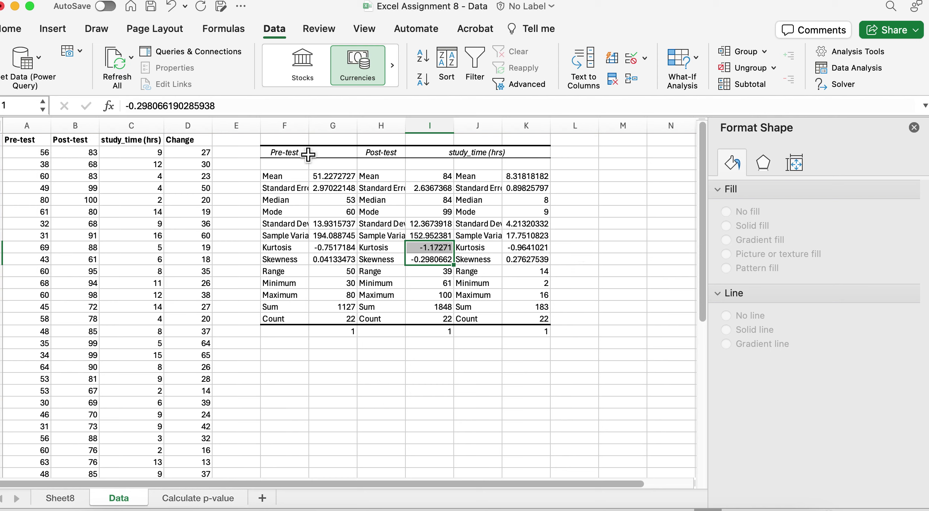
Delete the cell block F1:L19 containing the descriptive statistics tables, shifting the remaining cells left
{"action": "left_click", "coordinate": [283, 140]}
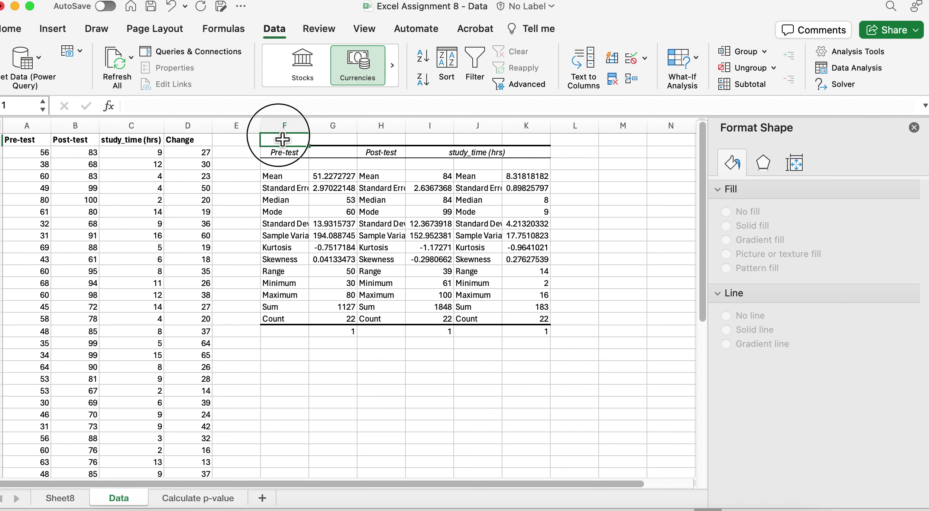
{"action": "left_click_drag", "start_coordinate": [283, 140], "coordinate": [558, 355]}
{"action": "right_click", "coordinate": [466, 234]}
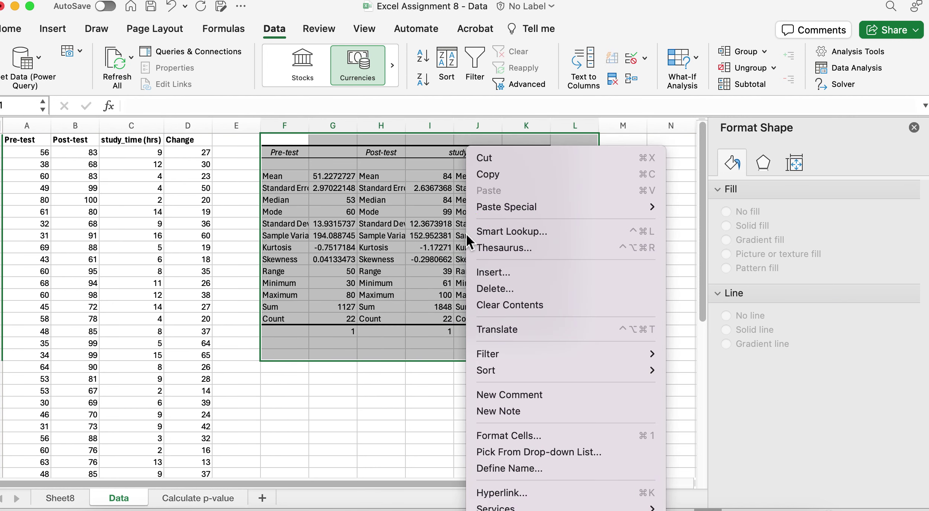
{"action": "left_click", "coordinate": [502, 289]}
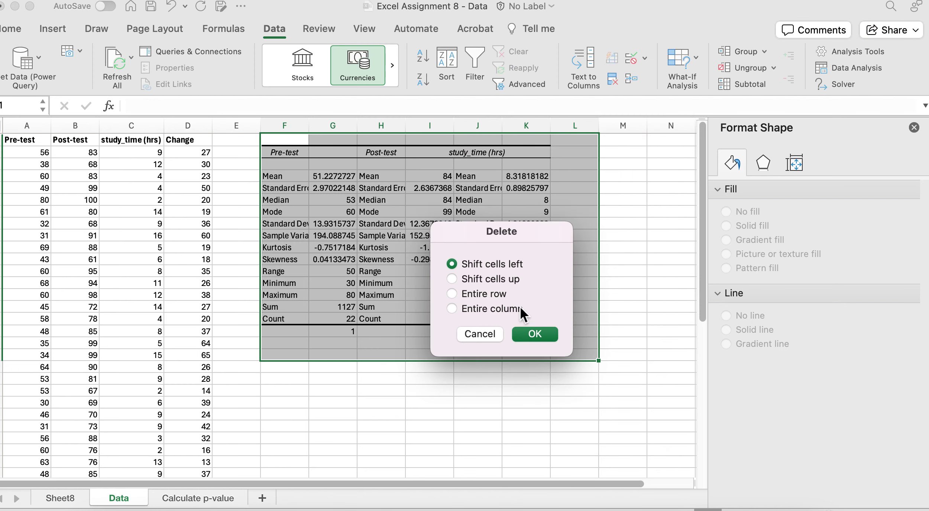
{"action": "left_click", "coordinate": [537, 334]}
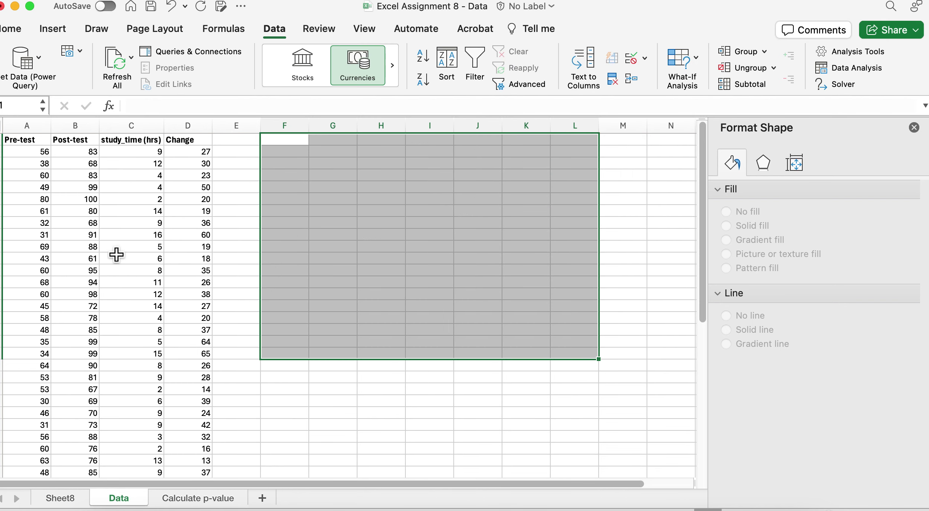
{"action": "left_click", "coordinate": [332, 449]}
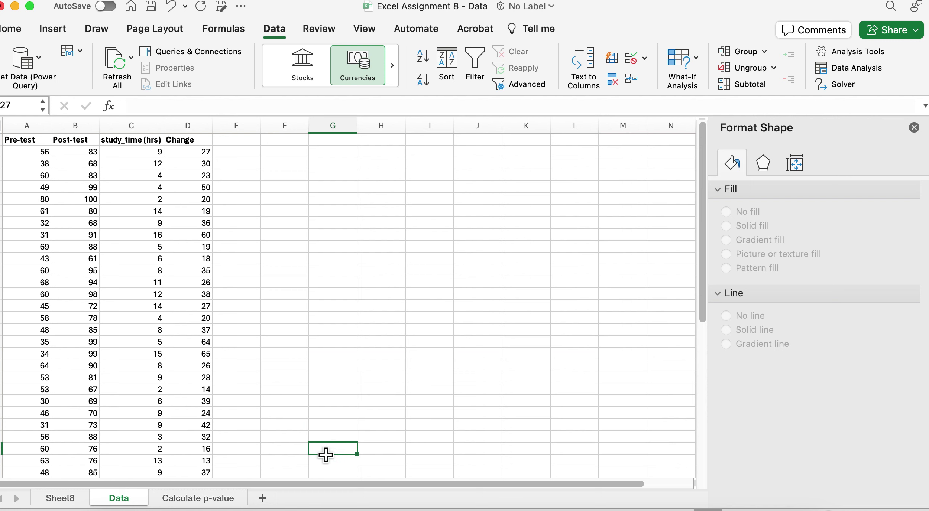
Examine the three research questions and their correlation coefficient cells on the Calculate p-value sheet
{"action": "left_click", "coordinate": [210, 500]}
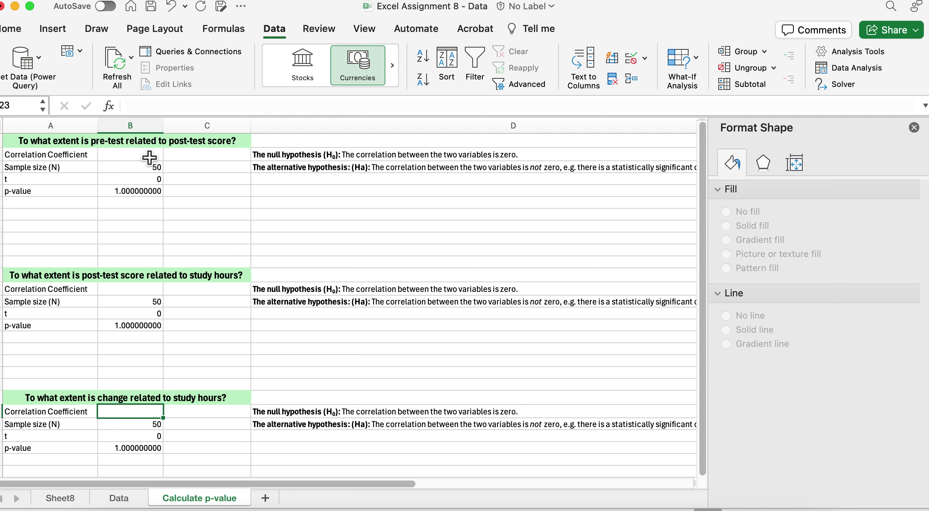
{"action": "left_click", "coordinate": [149, 158]}
{"action": "left_click", "coordinate": [142, 293]}
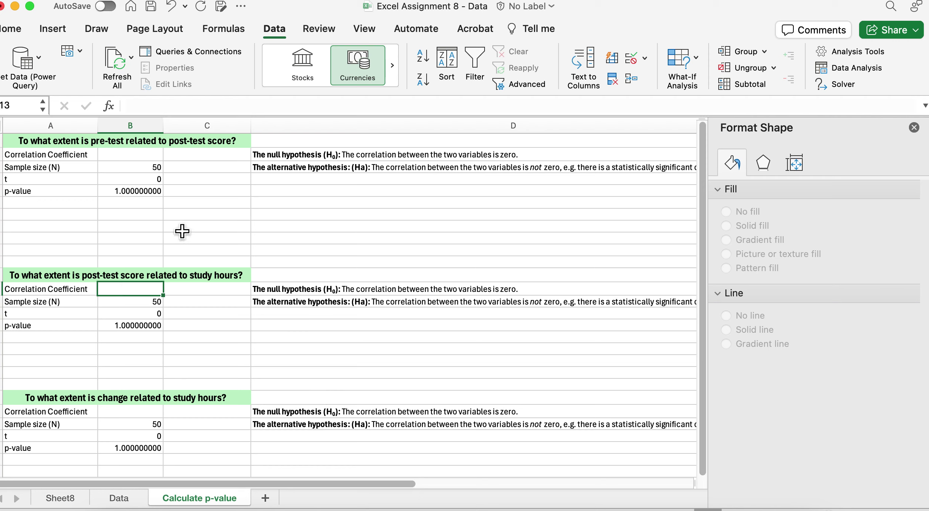
{"action": "left_click", "coordinate": [130, 156]}
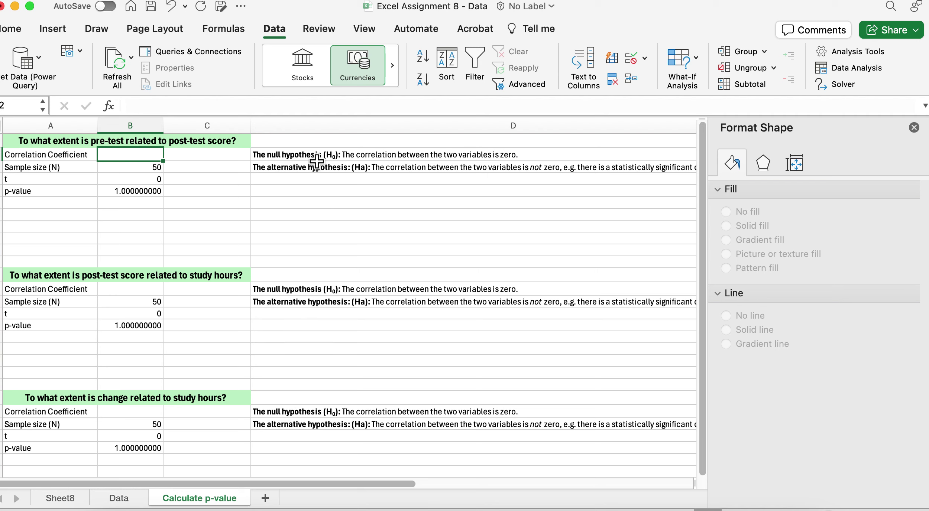
{"action": "left_click", "coordinate": [295, 229]}
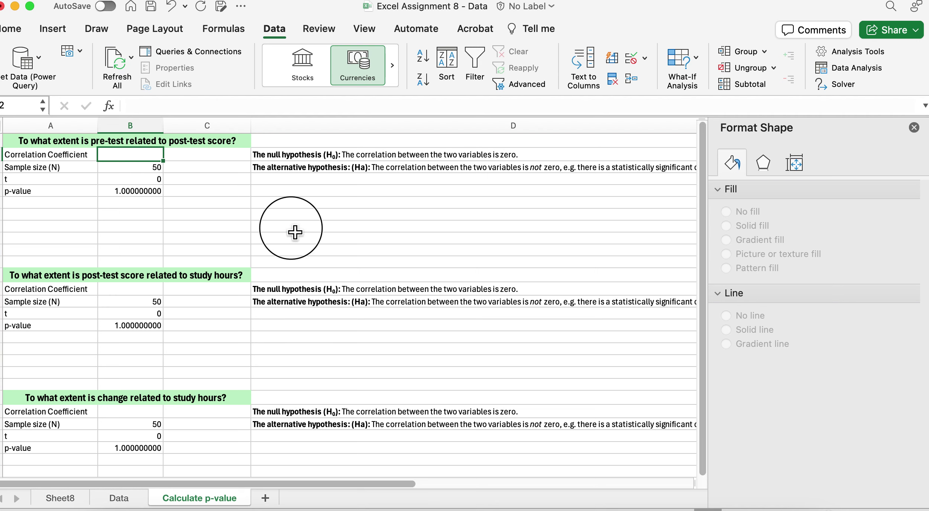
{"action": "scroll", "coordinate": [182, 429], "scroll_direction": "down", "scroll_amount": 5}
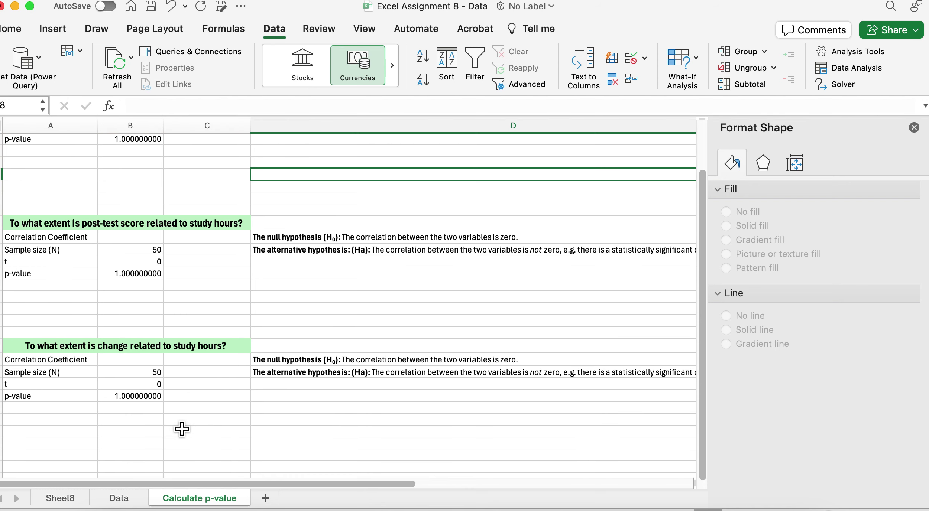
{"action": "scroll", "coordinate": [182, 429], "scroll_direction": "up", "scroll_amount": 5}
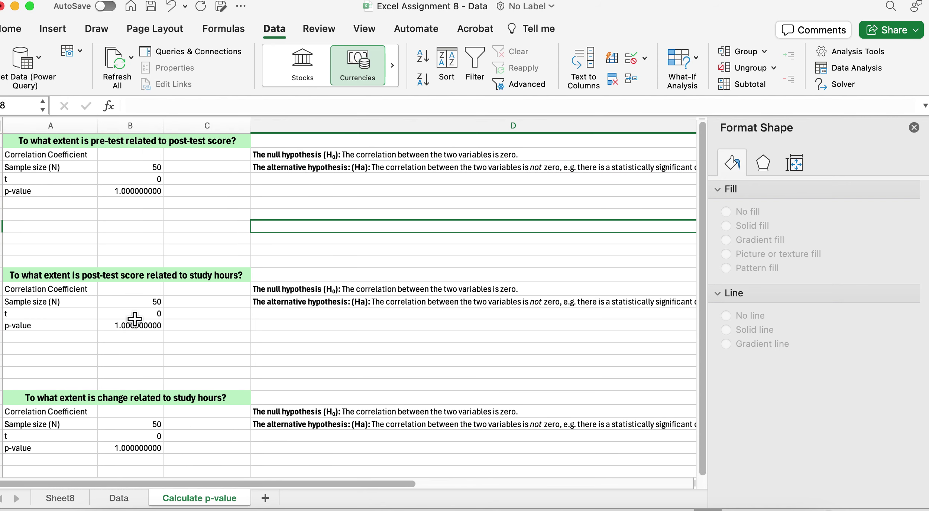
{"action": "scroll", "coordinate": [235, 376], "scroll_direction": "down", "scroll_amount": 4}
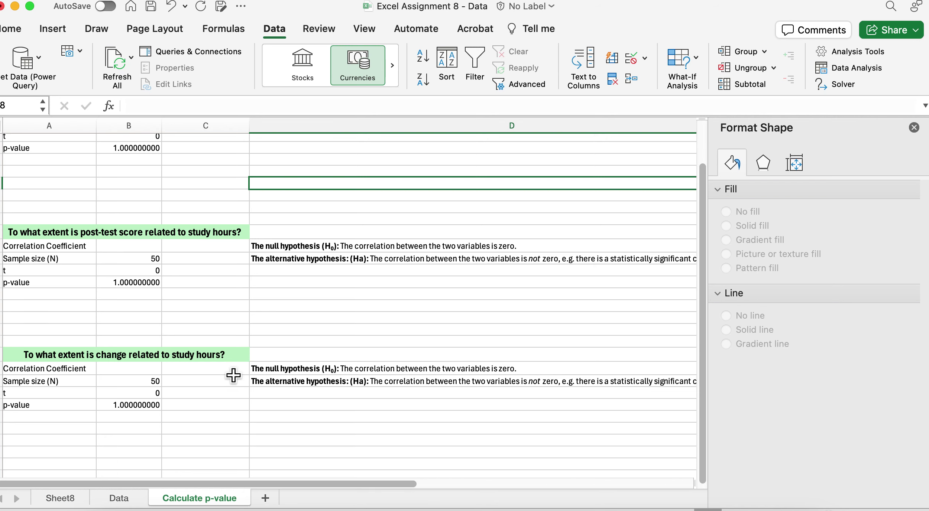
Inspect the p-value formula in B16 and review the inputs and hypotheses for each research question
{"action": "left_click", "coordinate": [144, 286]}
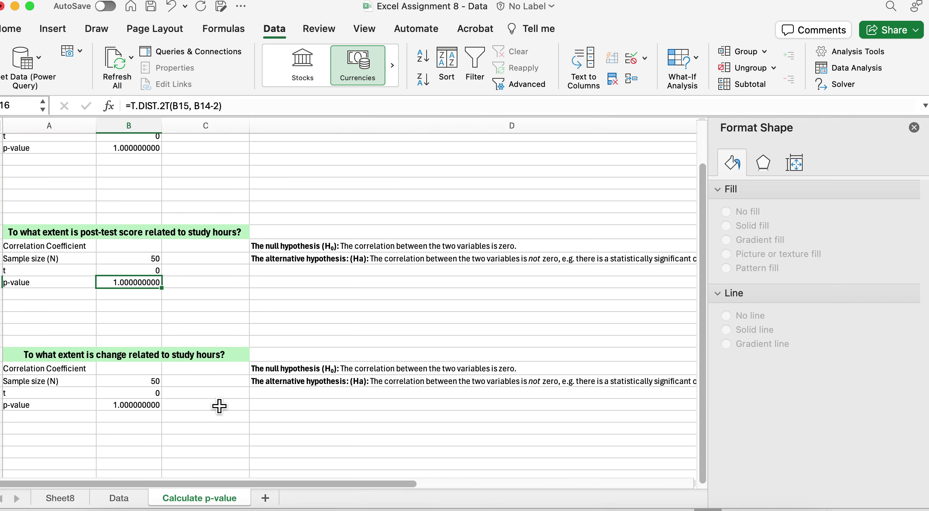
{"action": "scroll", "coordinate": [219, 406], "scroll_direction": "up", "scroll_amount": 4}
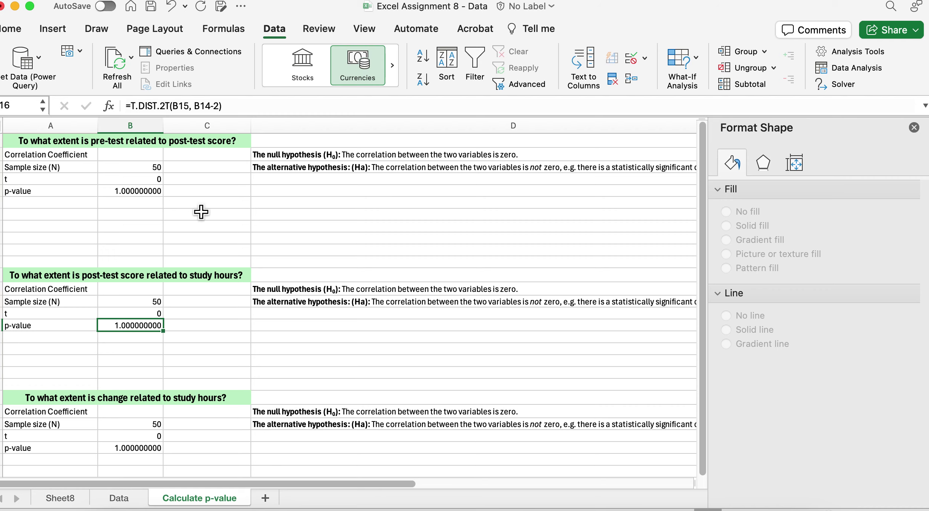
{"action": "scroll", "coordinate": [201, 212], "scroll_direction": "down", "scroll_amount": 5}
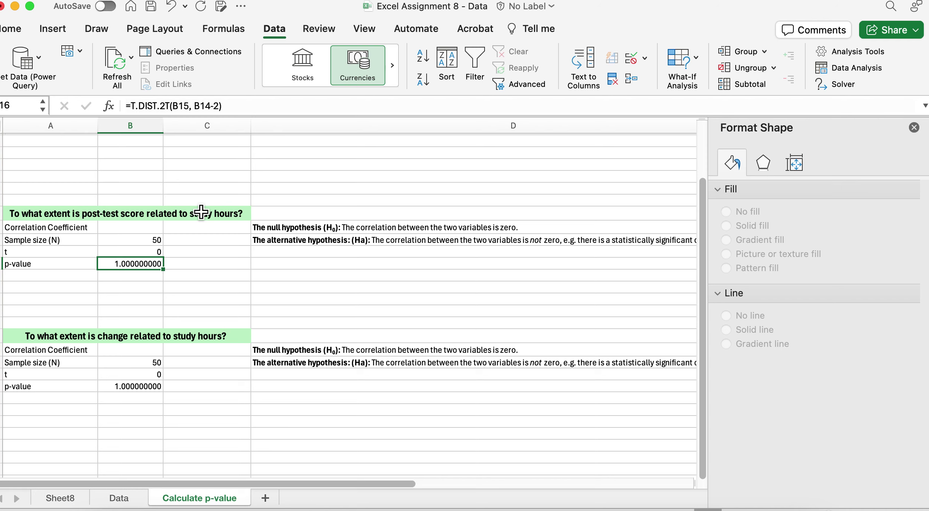
{"action": "scroll", "coordinate": [201, 212], "scroll_direction": "up", "scroll_amount": 9}
{"action": "scroll", "coordinate": [201, 212], "scroll_direction": "down", "scroll_amount": 5}
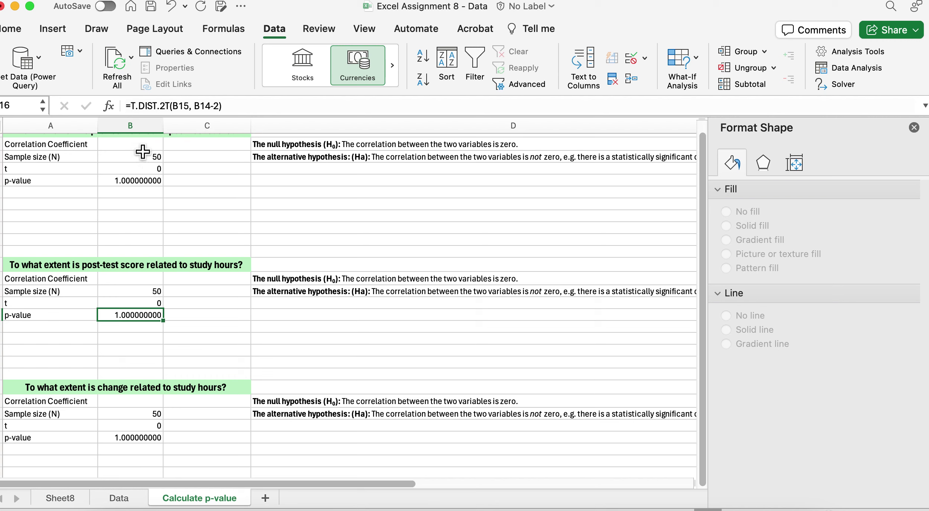
{"action": "left_click", "coordinate": [142, 150]}
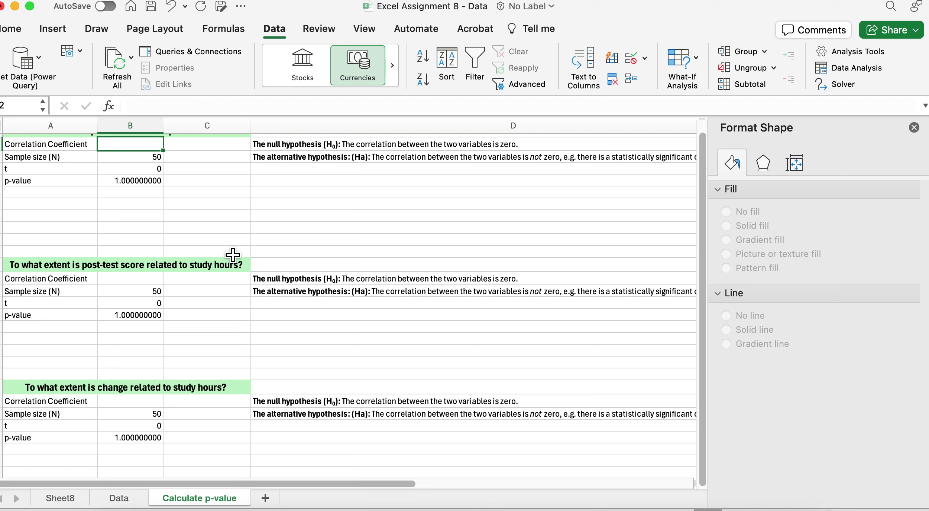
{"action": "scroll", "coordinate": [202, 341], "scroll_direction": "down", "scroll_amount": 5}
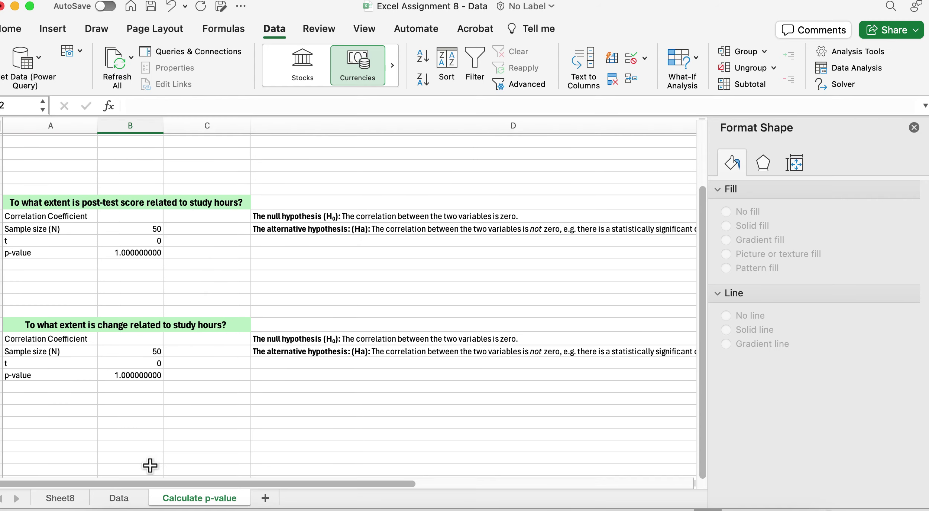
Review the Pre-test, Post-test, study_time (hrs) and Change columns on the Data sheet as possible variable pairs for correlation
{"action": "left_click", "coordinate": [119, 498]}
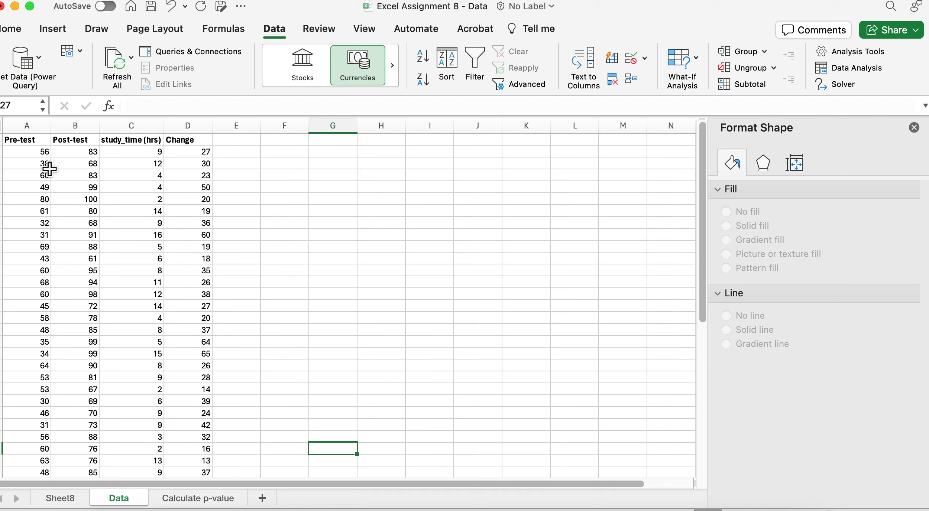
{"action": "left_click", "coordinate": [285, 151]}
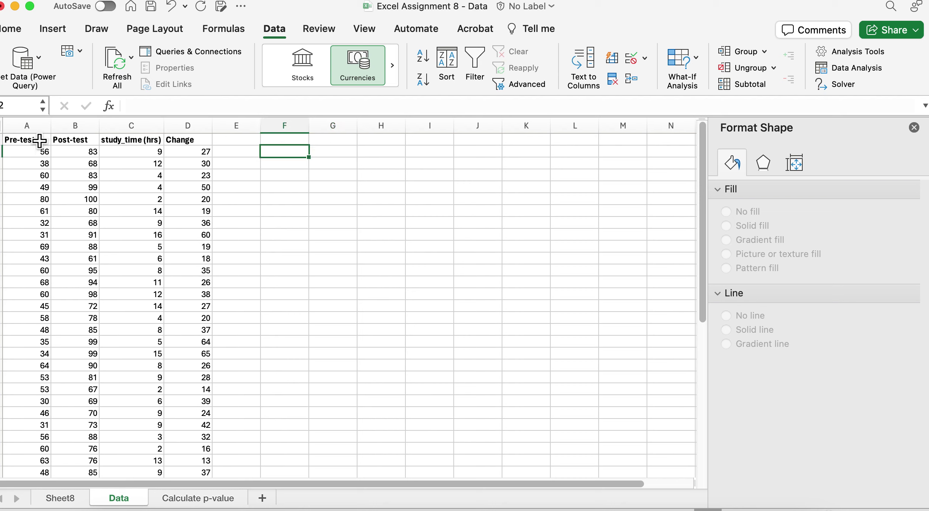
{"action": "left_click_drag", "start_coordinate": [40, 141], "coordinate": [136, 145]}
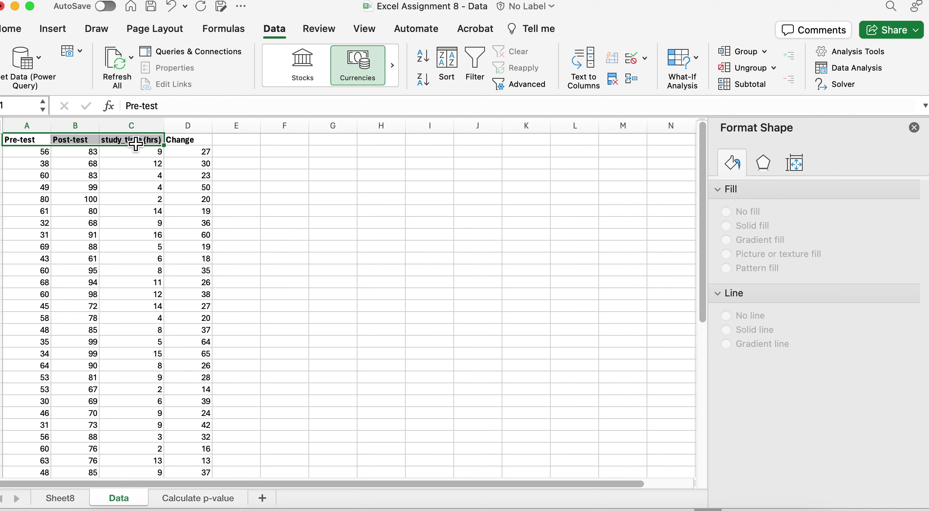
{"action": "left_click", "coordinate": [30, 145]}
{"action": "left_click_drag", "start_coordinate": [30, 145], "coordinate": [137, 145]}
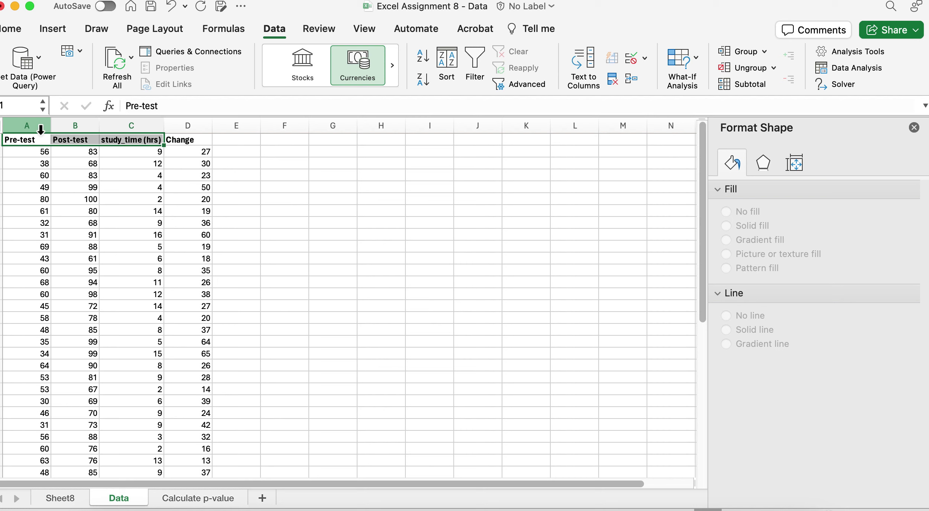
{"action": "left_click_drag", "start_coordinate": [41, 129], "coordinate": [70, 131]}
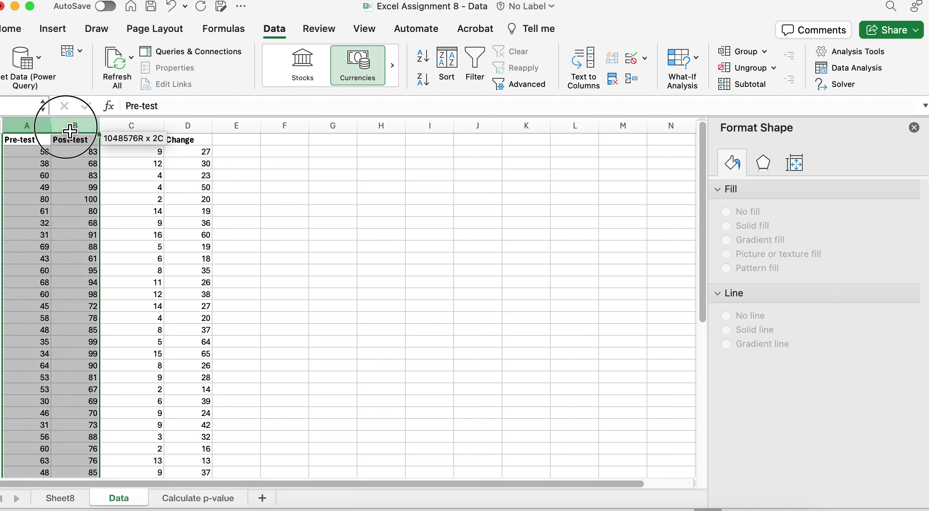
{"action": "left_click_drag", "start_coordinate": [70, 131], "coordinate": [179, 84]}
{"action": "left_click", "coordinate": [332, 186]}
{"action": "left_click", "coordinate": [295, 227]}
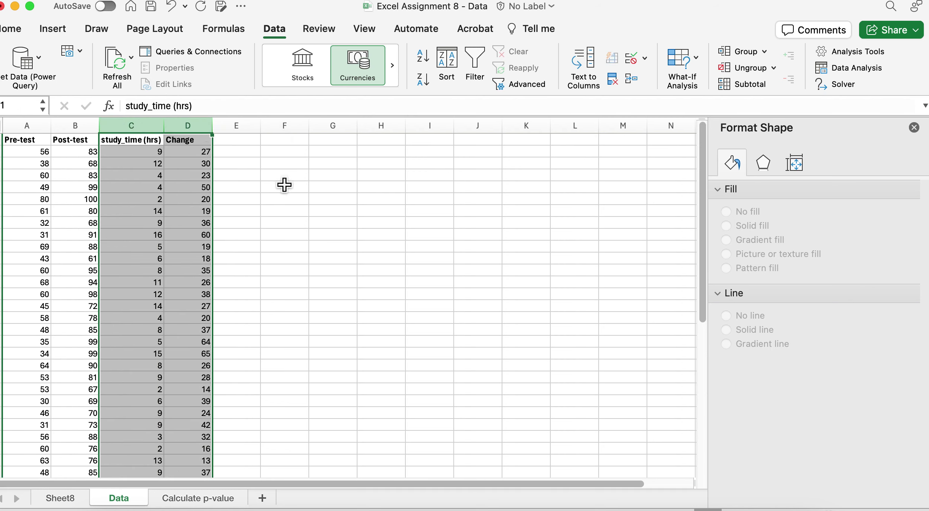
{"action": "left_click", "coordinate": [284, 179]}
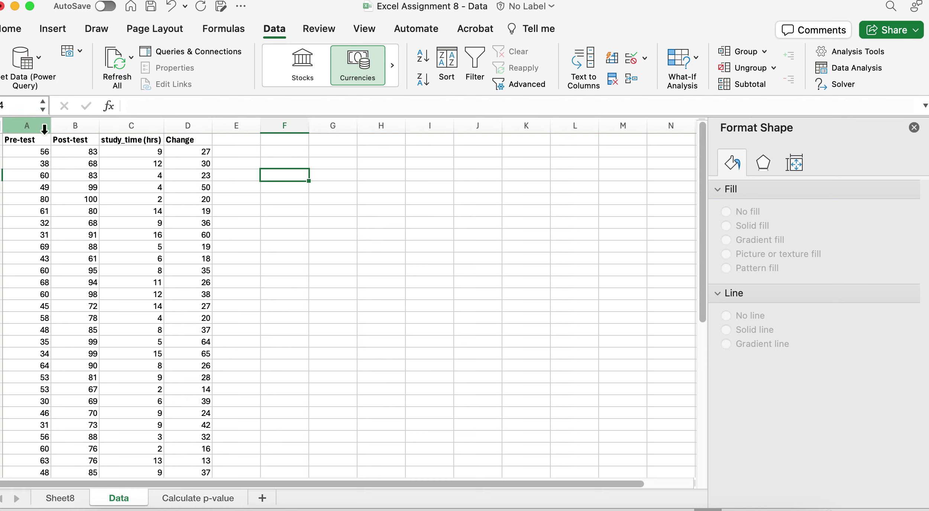
{"action": "left_click_drag", "start_coordinate": [44, 128], "coordinate": [122, 131]}
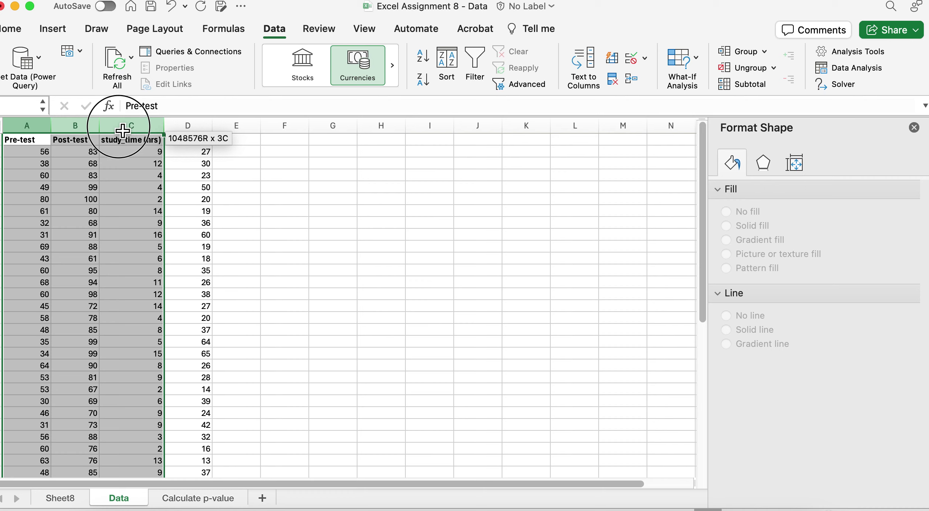
{"action": "left_click_drag", "start_coordinate": [122, 131], "coordinate": [123, 131]}
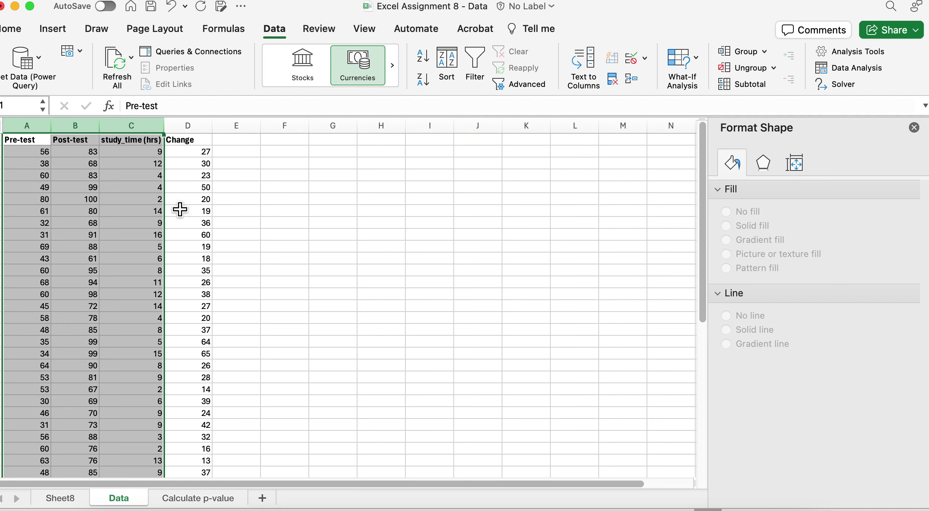
Examine the three research questions on the Calculate p-value sheet and read the first question's null and alternative hypotheses
{"action": "left_click", "coordinate": [211, 504]}
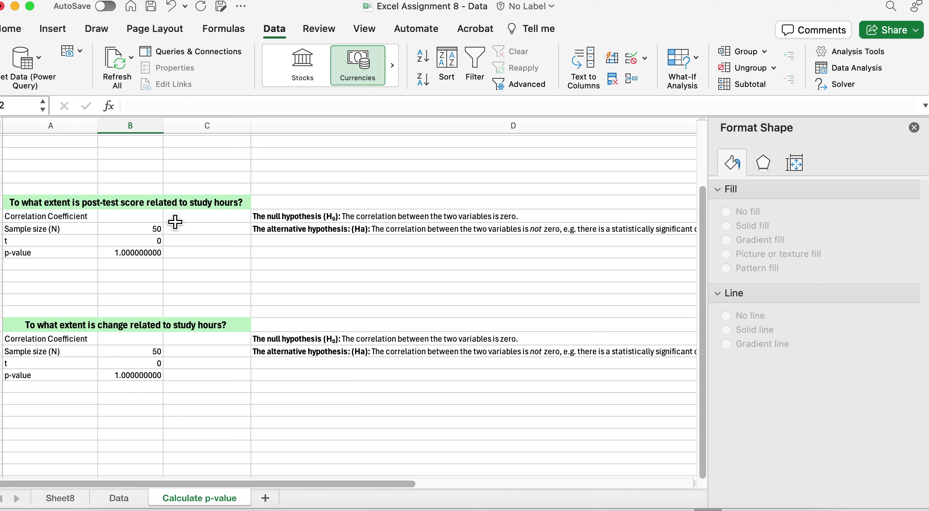
{"action": "scroll", "coordinate": [175, 222], "scroll_direction": "up", "scroll_amount": 6}
{"action": "scroll", "coordinate": [175, 222], "scroll_direction": "down", "scroll_amount": 3}
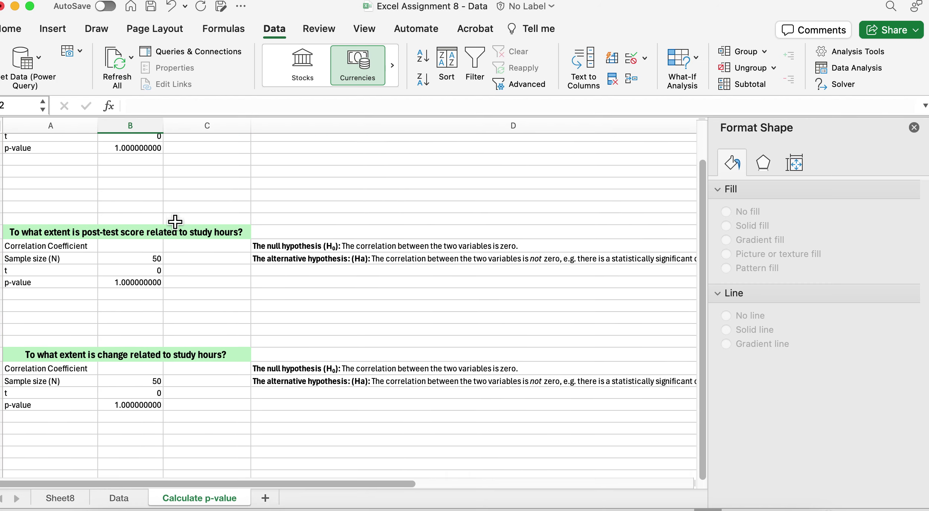
{"action": "scroll", "coordinate": [175, 222], "scroll_direction": "down", "scroll_amount": 4}
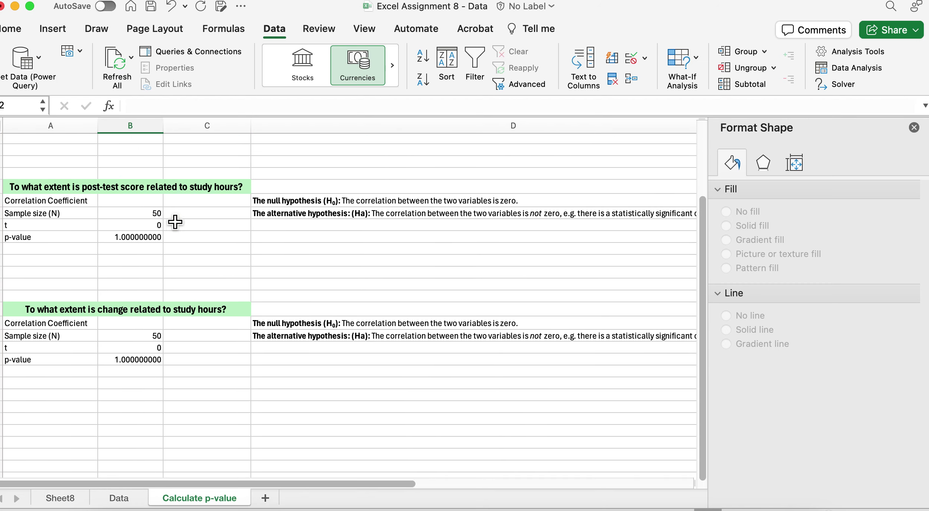
{"action": "scroll", "coordinate": [175, 223], "scroll_direction": "up", "scroll_amount": 7}
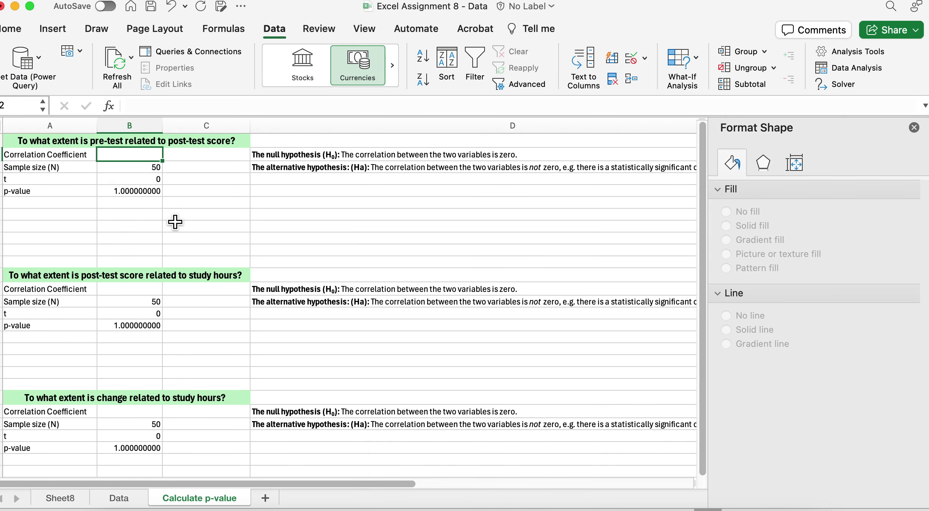
{"action": "left_click", "coordinate": [425, 166]}
{"action": "left_click", "coordinate": [342, 158]}
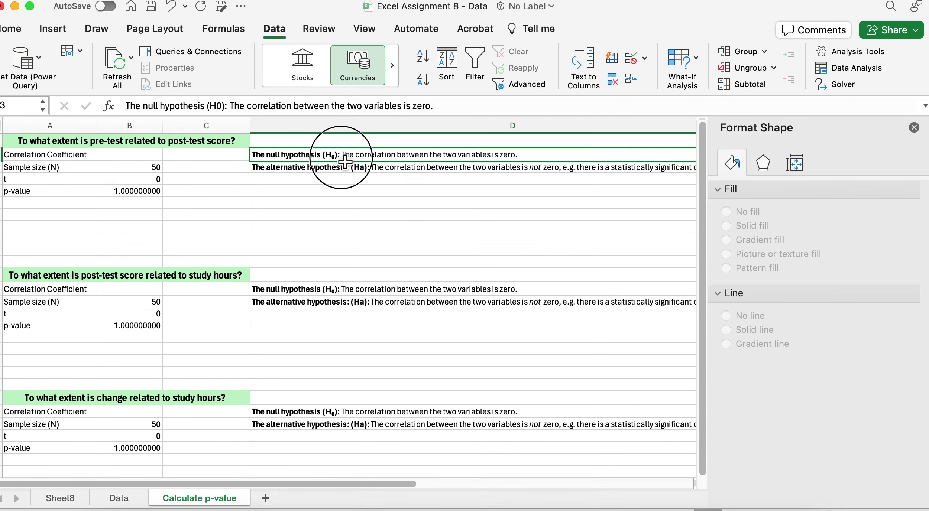
{"action": "left_click", "coordinate": [372, 169]}
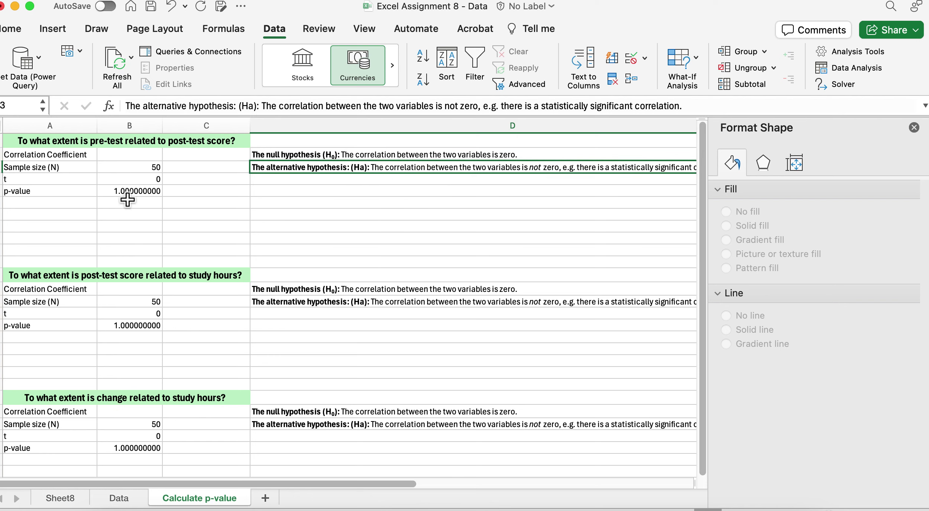
{"action": "scroll", "coordinate": [404, 314], "scroll_direction": "down", "scroll_amount": 1}
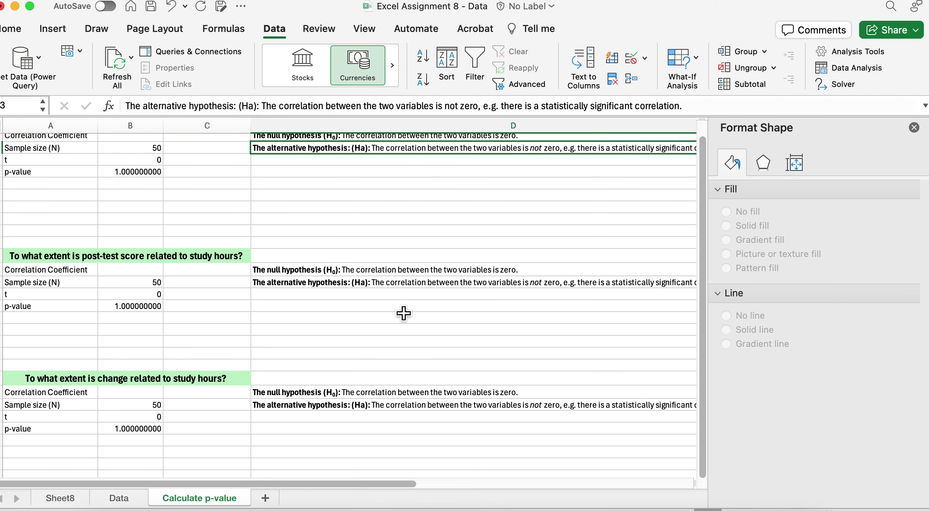
{"action": "scroll", "coordinate": [404, 314], "scroll_direction": "up", "scroll_amount": 1}
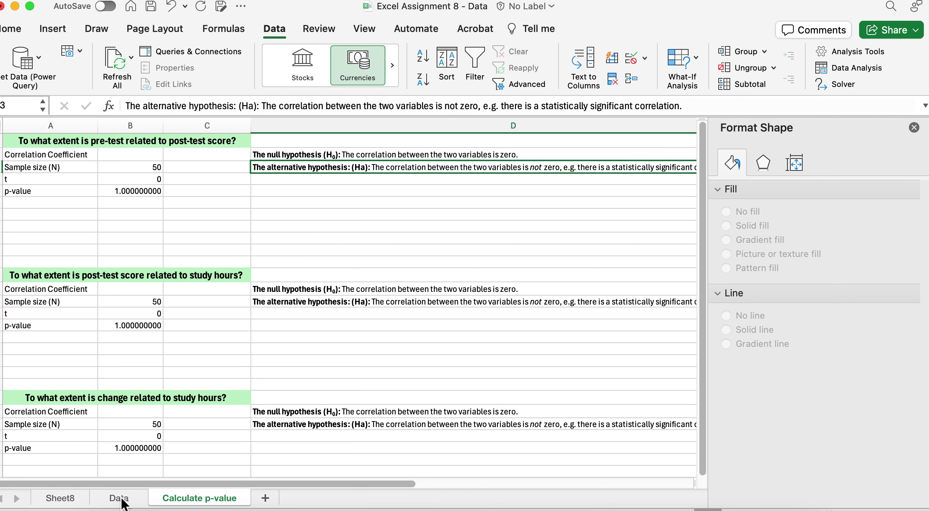
Insert a markers-only scatter chart of the Post-test and study_time (hrs) data, headers included, on the Data sheet
{"action": "left_click", "coordinate": [121, 500]}
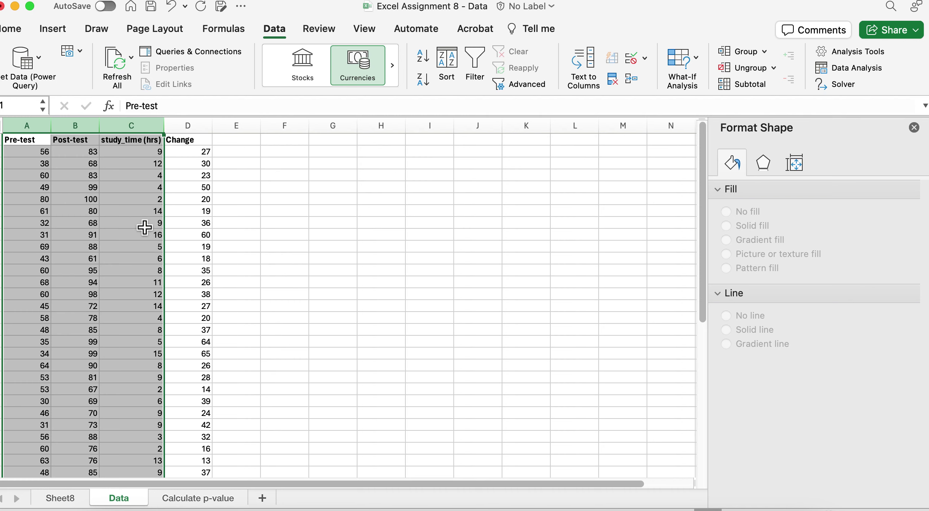
{"action": "left_click", "coordinate": [144, 224]}
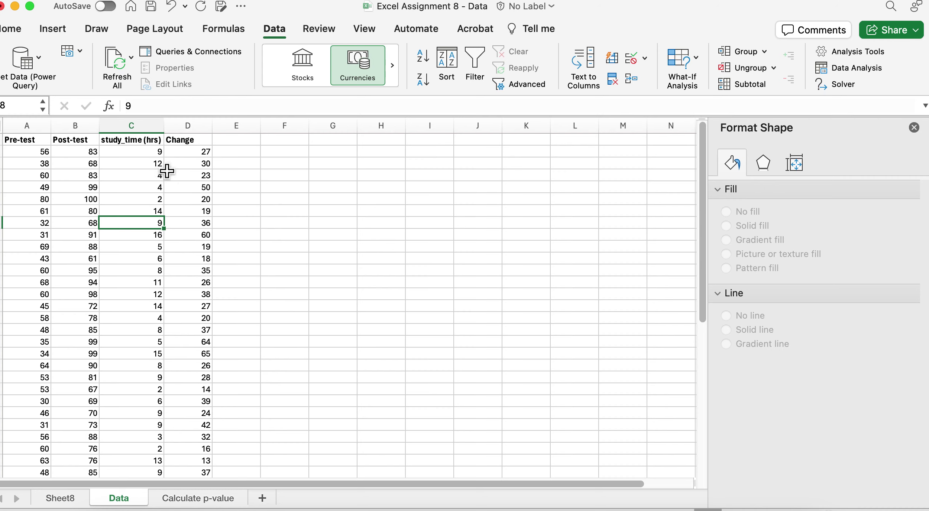
{"action": "left_click_drag", "start_coordinate": [86, 141], "coordinate": [143, 427]}
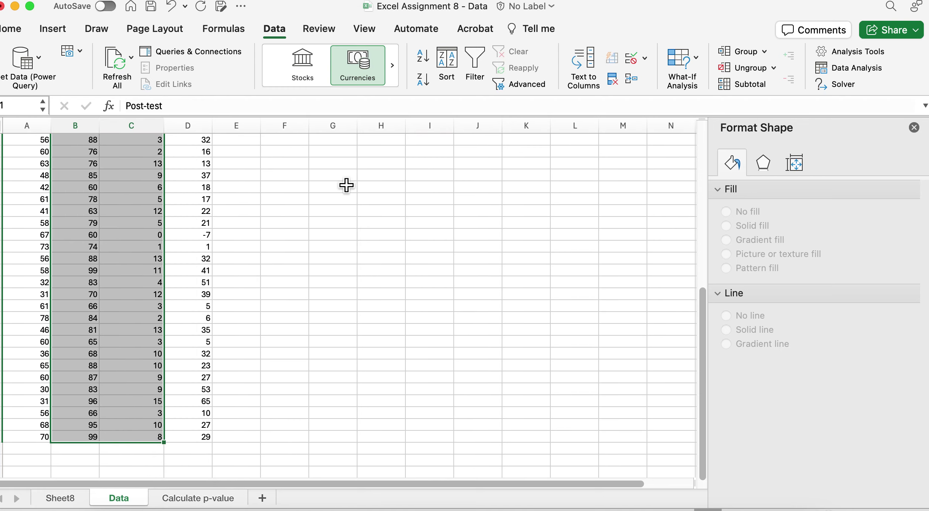
{"action": "scroll", "coordinate": [346, 187], "scroll_direction": "up", "scroll_amount": 10}
{"action": "left_click", "coordinate": [56, 29]}
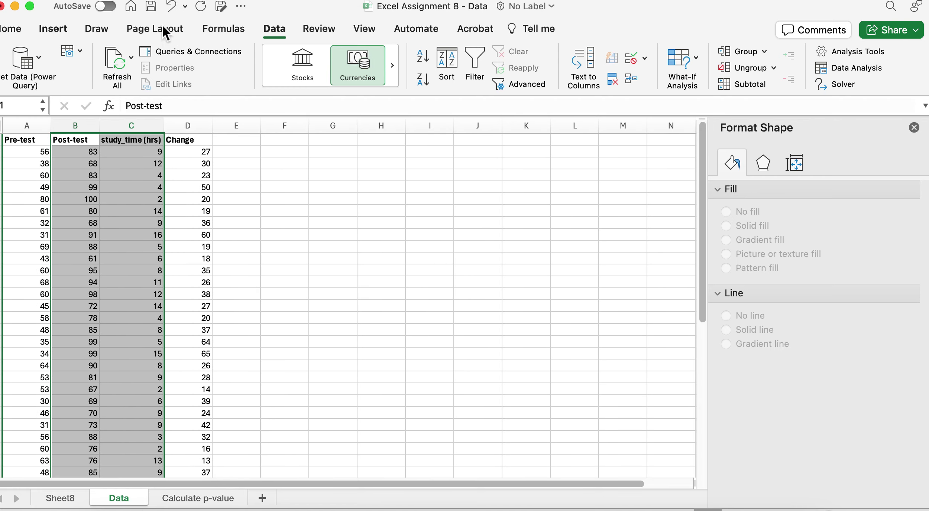
{"action": "left_click", "coordinate": [439, 77]}
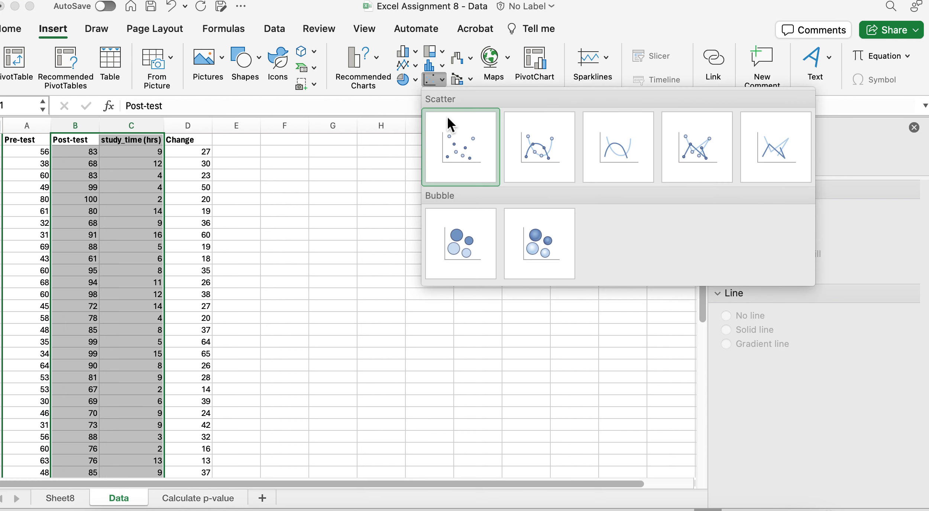
{"action": "left_click", "coordinate": [464, 150]}
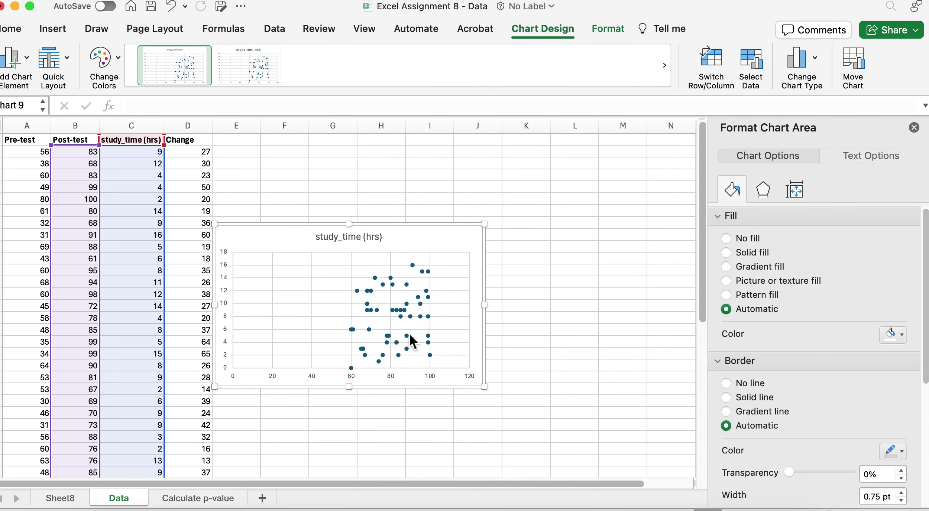
Add a linear trendline to the data series in the study_time (hrs) scatter chart
{"action": "right_click", "coordinate": [397, 327]}
{"action": "left_click", "coordinate": [400, 311]}
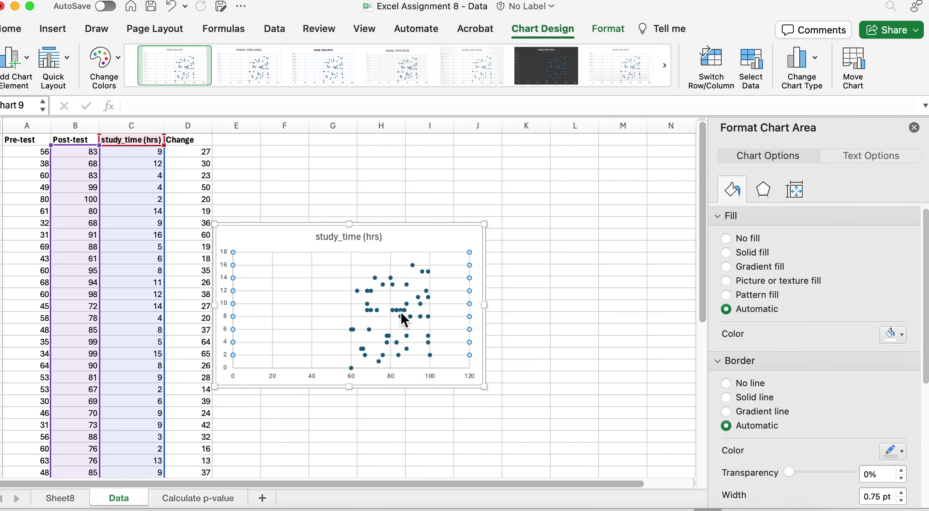
{"action": "left_click", "coordinate": [401, 312]}
{"action": "right_click", "coordinate": [401, 312]}
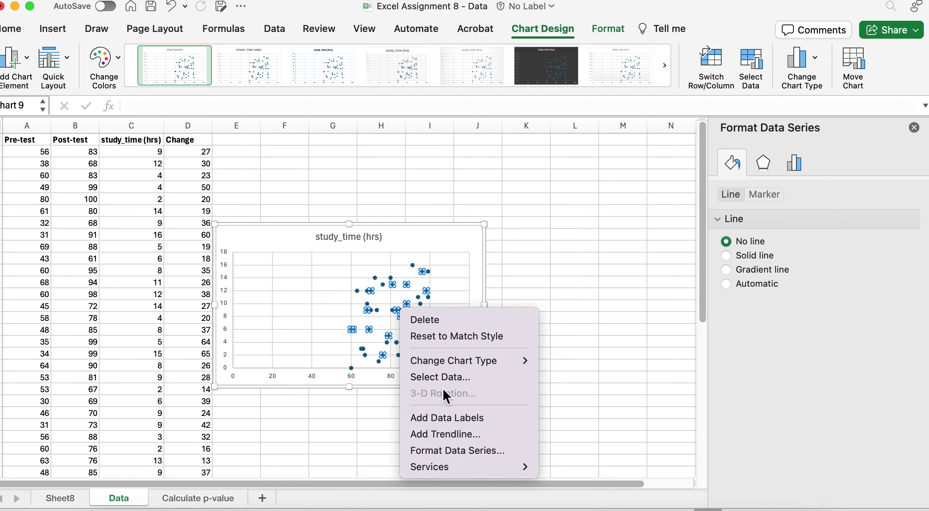
{"action": "left_click", "coordinate": [447, 432]}
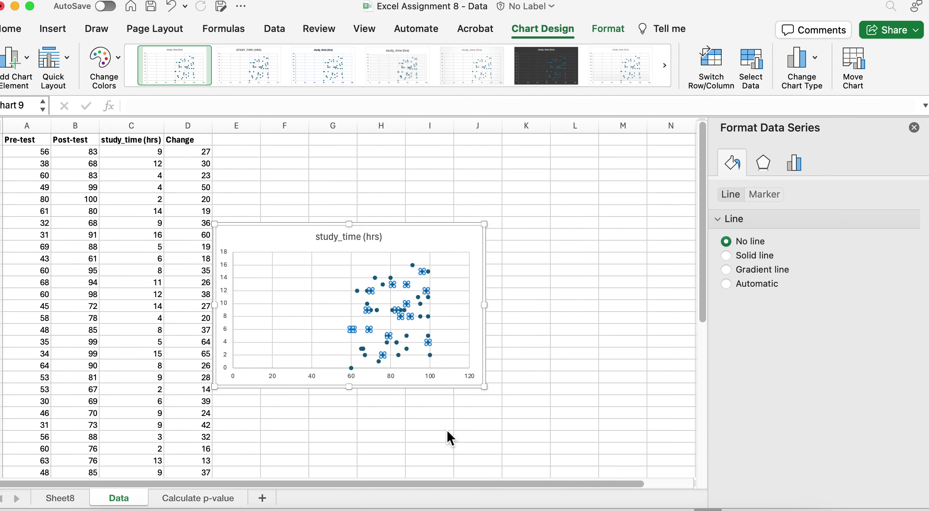
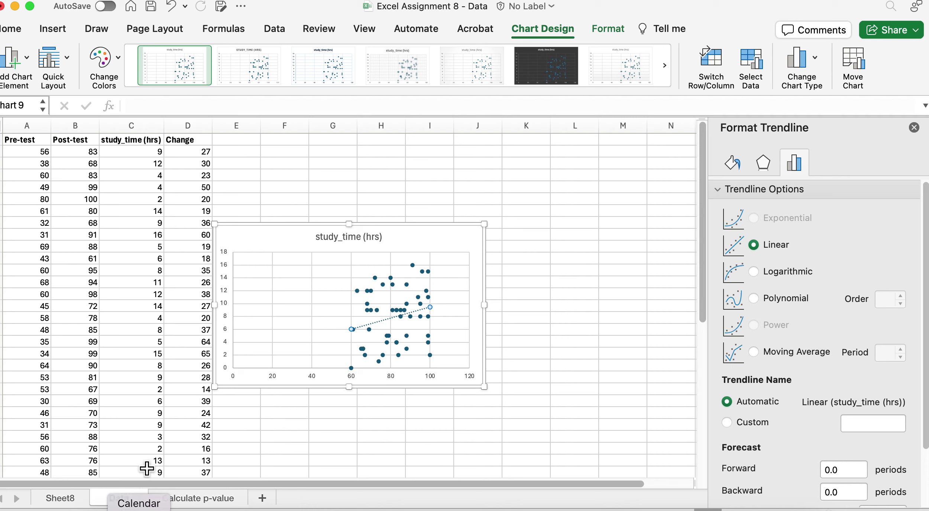
{"action": "mouse_move", "coordinate": [424, 334]}
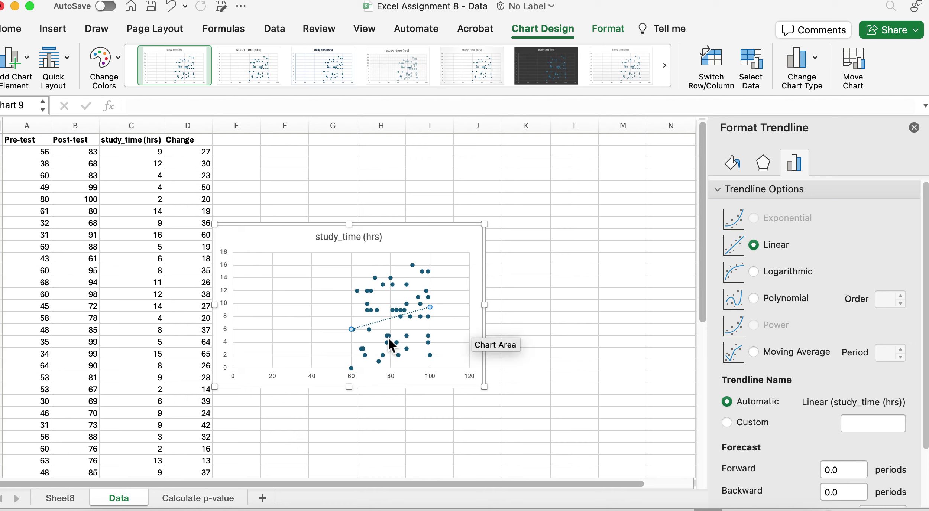
{"action": "mouse_move", "coordinate": [387, 338]}
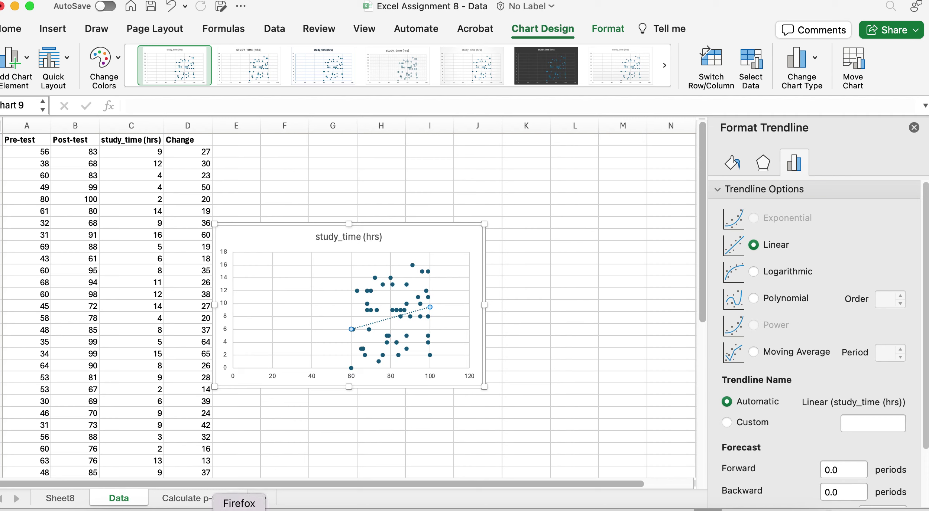
Switch to Firefox, search the web for "spurious correlations" in a new tab and open the Spurious Correlations site
{"action": "left_click", "coordinate": [239, 509]}
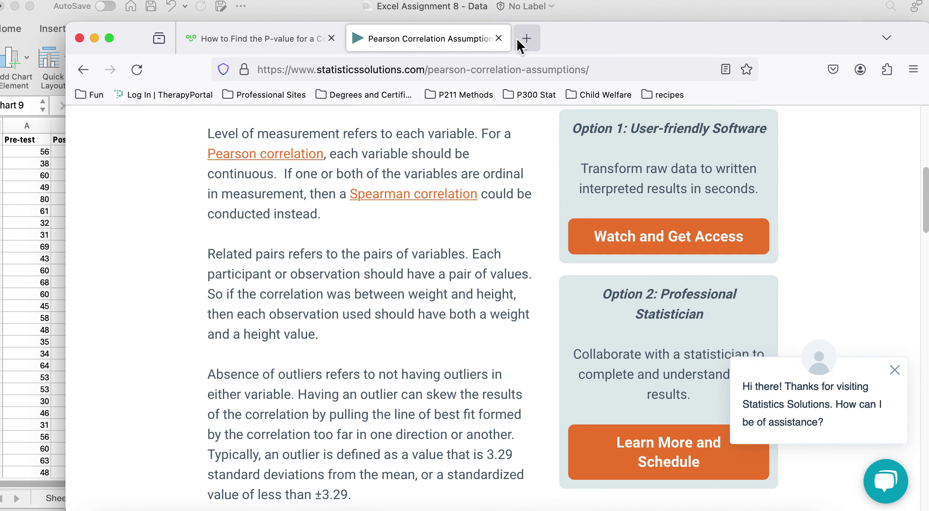
{"action": "left_click", "coordinate": [525, 39]}
{"action": "left_click", "coordinate": [379, 70]}
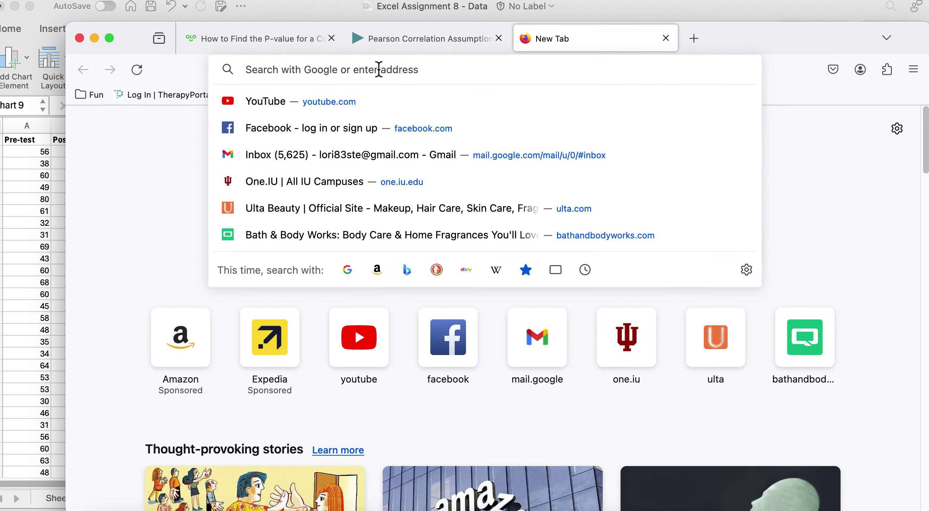
{"action": "type", "text": "spu"}
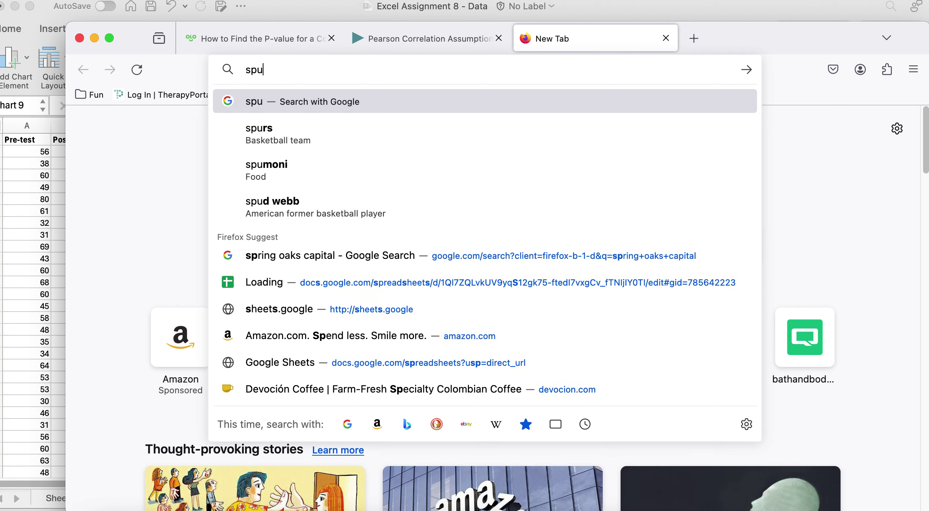
{"action": "type", "text": "rious correlations"}
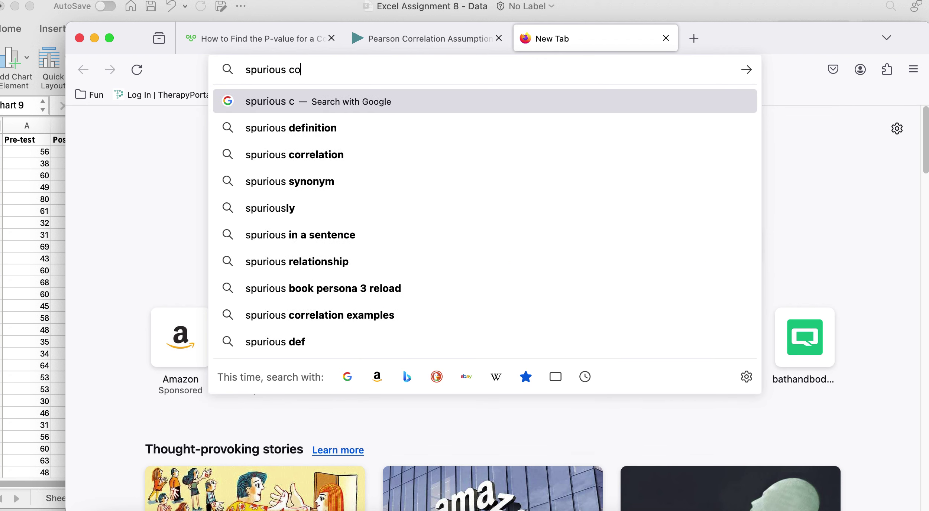
{"action": "key", "text": "Return"}
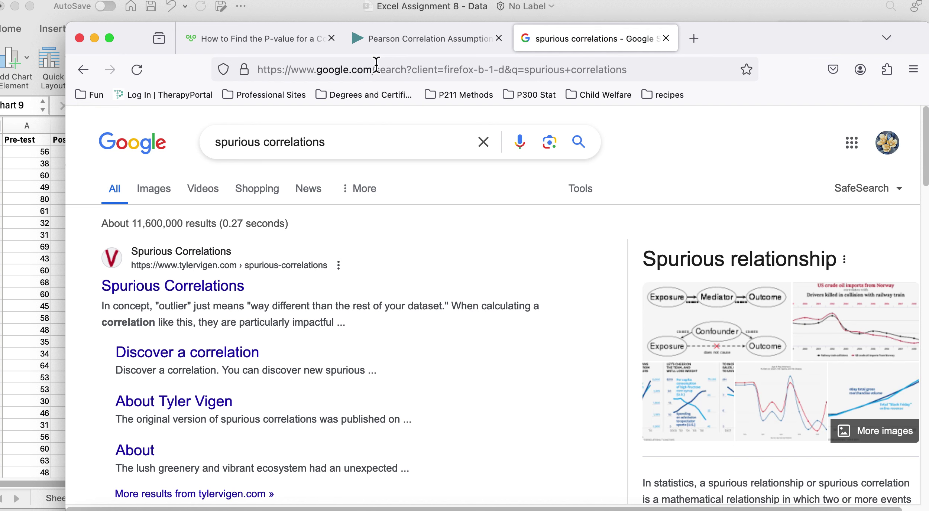
{"action": "left_click", "coordinate": [213, 290]}
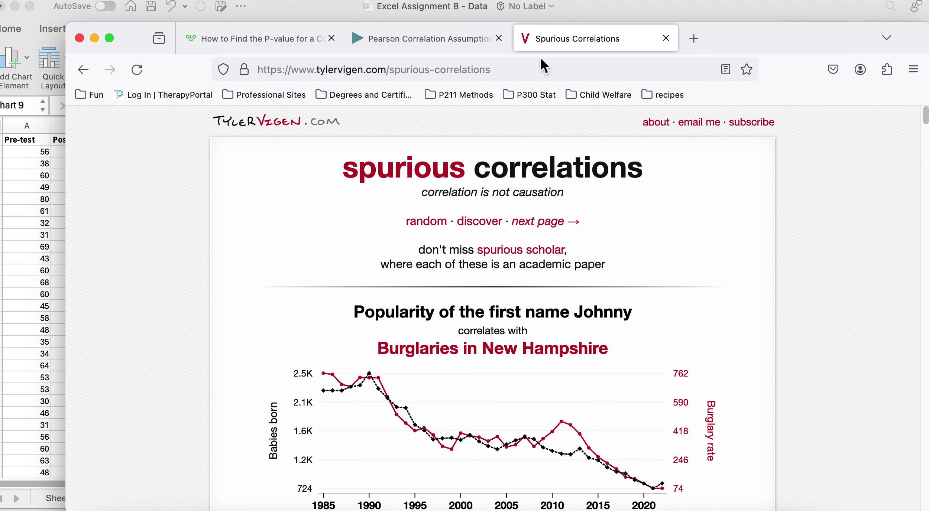
Review the Statology article on correlation p-values and the list of assumptions in the Pearson Correlation Assumptions article
{"action": "left_click", "coordinate": [227, 44]}
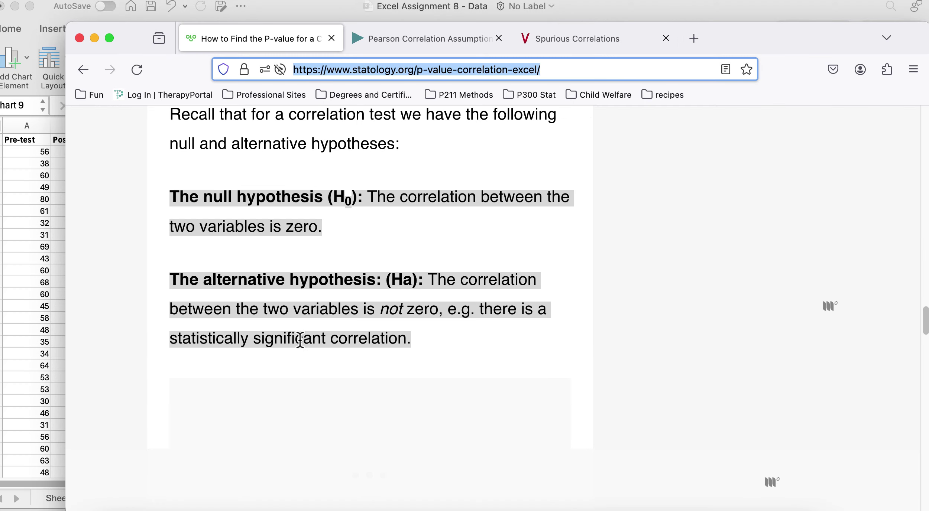
{"action": "scroll", "coordinate": [365, 390], "scroll_direction": "down", "scroll_amount": 5}
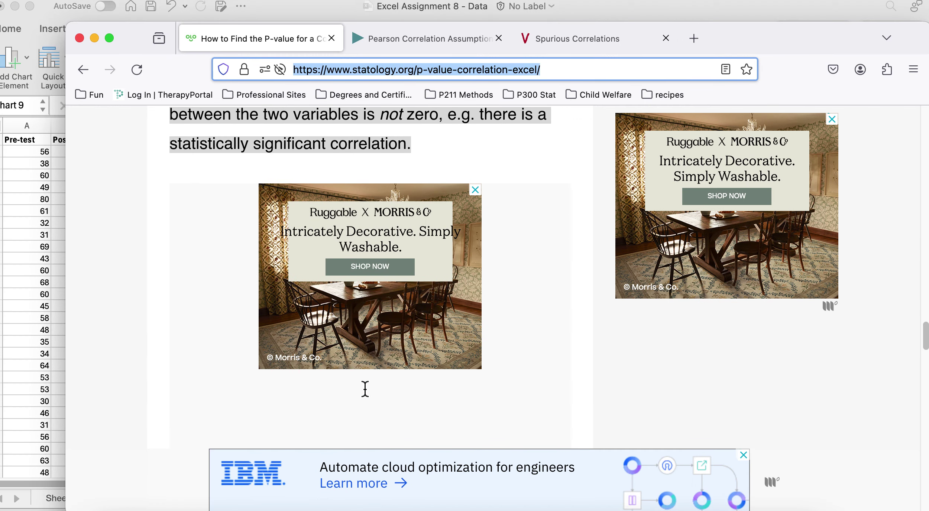
{"action": "scroll", "coordinate": [365, 389], "scroll_direction": "down", "scroll_amount": 3}
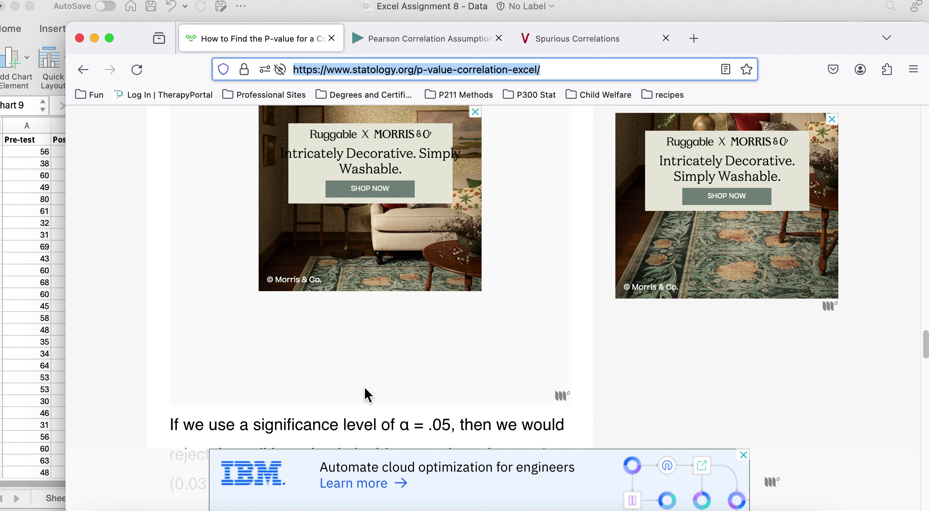
{"action": "scroll", "coordinate": [365, 395], "scroll_direction": "up", "scroll_amount": 5}
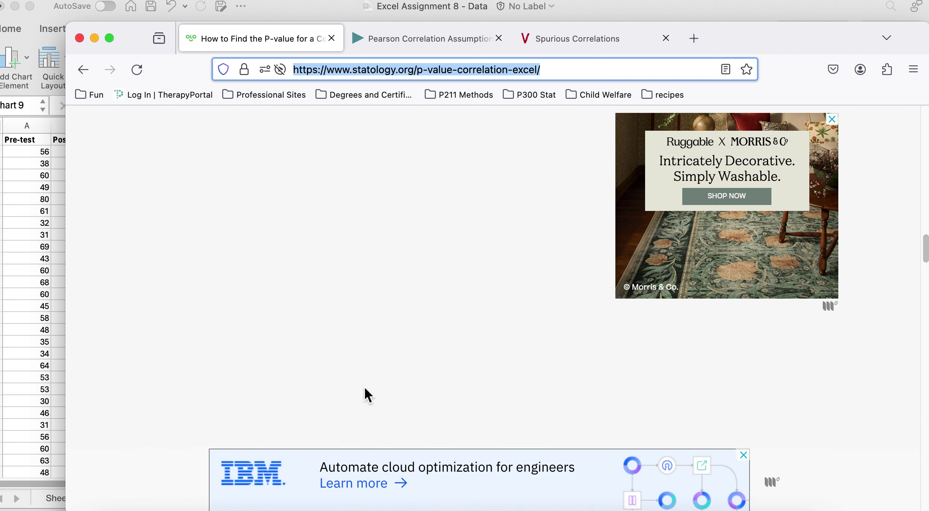
{"action": "scroll", "coordinate": [365, 389], "scroll_direction": "up", "scroll_amount": 5}
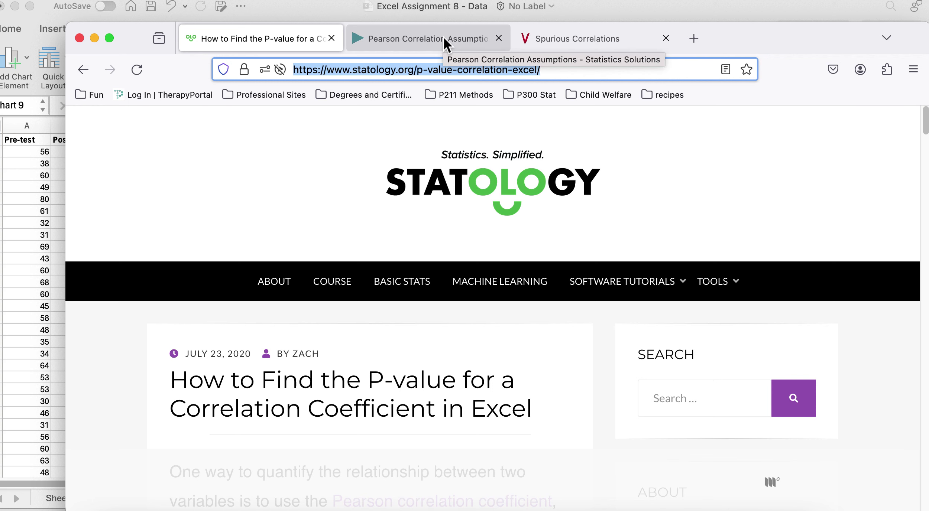
{"action": "left_click", "coordinate": [443, 37]}
{"action": "scroll", "coordinate": [385, 317], "scroll_direction": "down", "scroll_amount": 10}
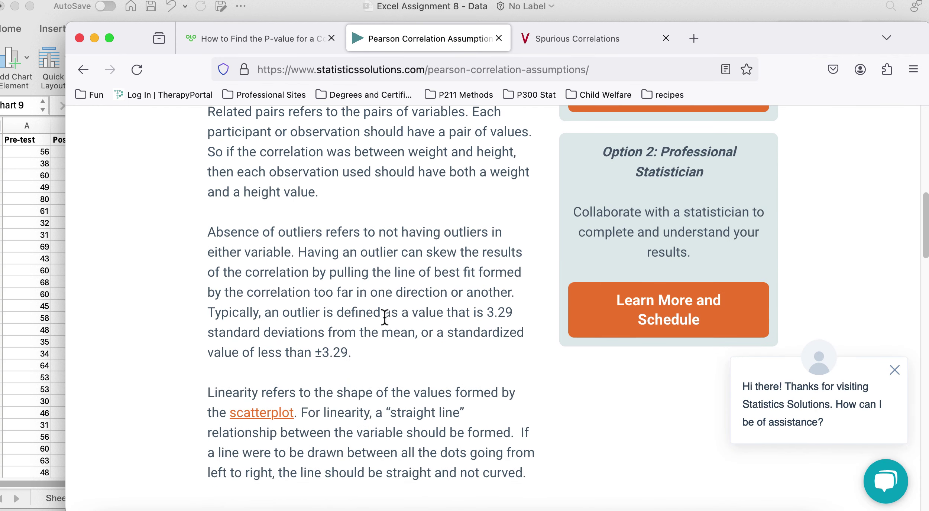
{"action": "scroll", "coordinate": [385, 317], "scroll_direction": "up", "scroll_amount": 12}
{"action": "scroll", "coordinate": [385, 317], "scroll_direction": "up", "scroll_amount": 3}
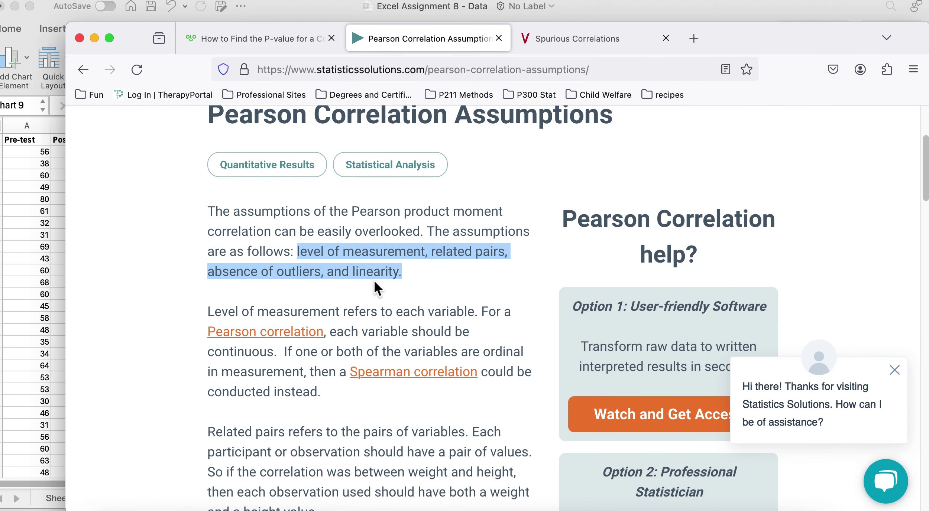
Return to the Spurious Correlations page and reposition the browser window over the Excel workbook
{"action": "left_click", "coordinate": [601, 38]}
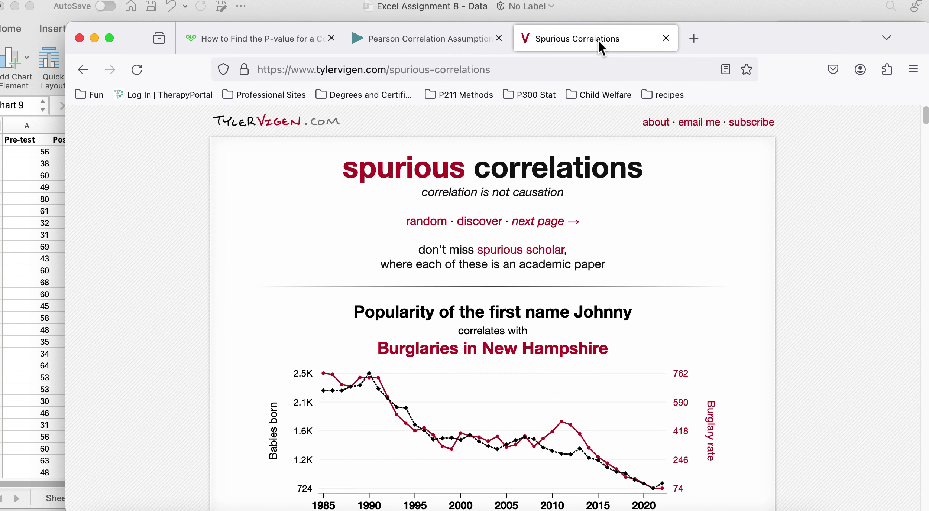
{"action": "scroll", "coordinate": [517, 439], "scroll_direction": "down", "scroll_amount": 3}
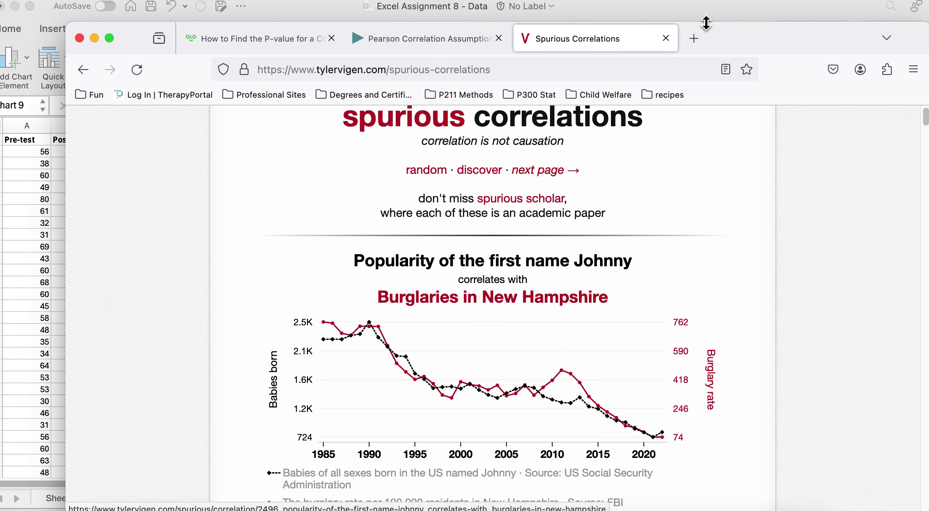
{"action": "left_click_drag", "start_coordinate": [753, 38], "coordinate": [705, 13]}
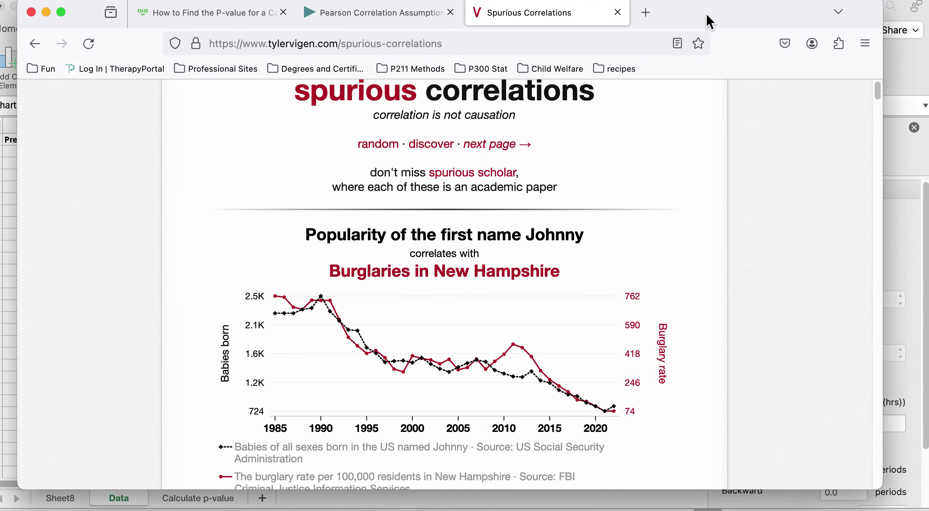
Examine the chart correlating popularity of the first name Johnny with burglaries in New Hampshire, including its statistics and made-up explanation
{"action": "scroll", "coordinate": [599, 313], "scroll_direction": "down", "scroll_amount": 1}
{"action": "scroll", "coordinate": [599, 313], "scroll_direction": "up", "scroll_amount": 3}
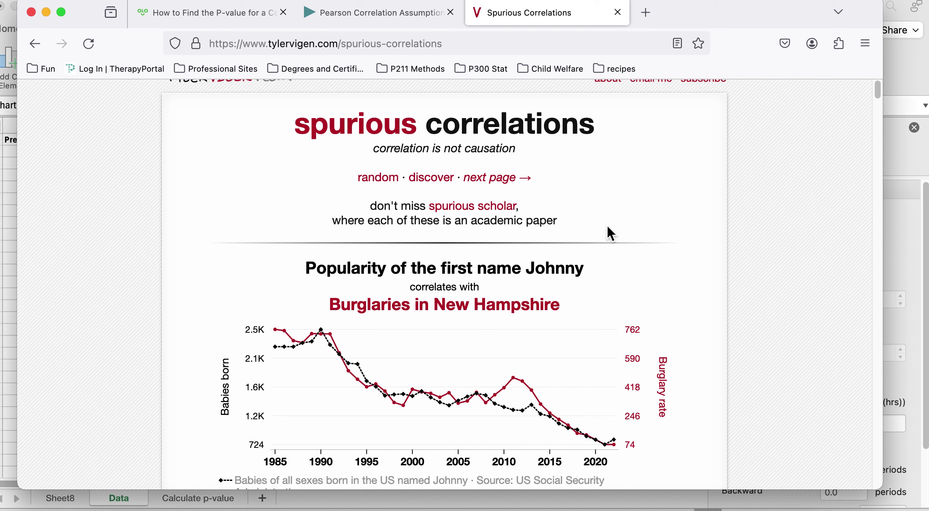
{"action": "scroll", "coordinate": [329, 255], "scroll_direction": "down", "scroll_amount": 5}
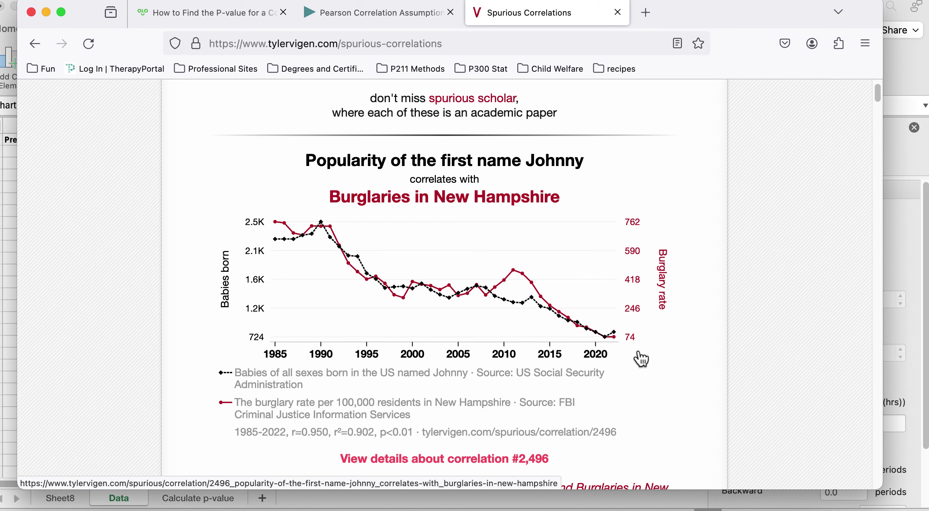
{"action": "scroll", "coordinate": [640, 358], "scroll_direction": "down", "scroll_amount": 1}
{"action": "scroll", "coordinate": [640, 359], "scroll_direction": "up", "scroll_amount": 5}
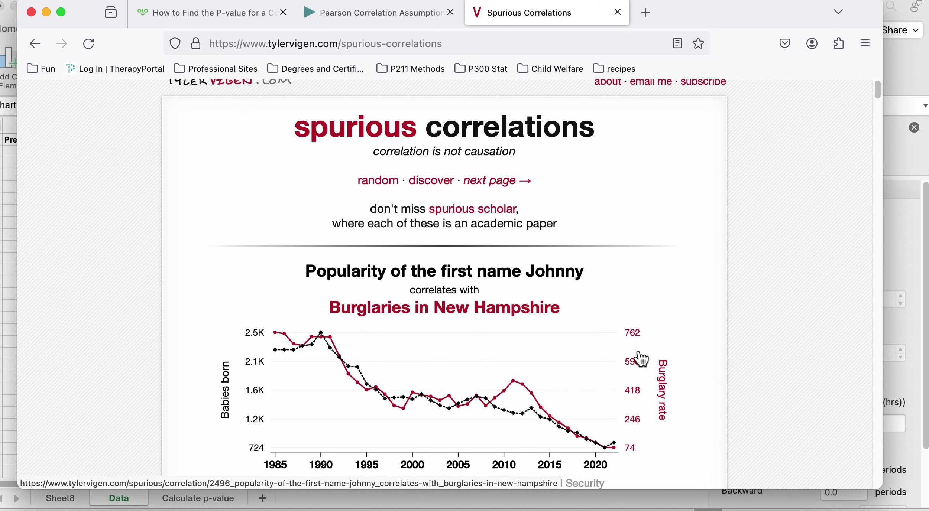
{"action": "scroll", "coordinate": [640, 359], "scroll_direction": "down", "scroll_amount": 10}
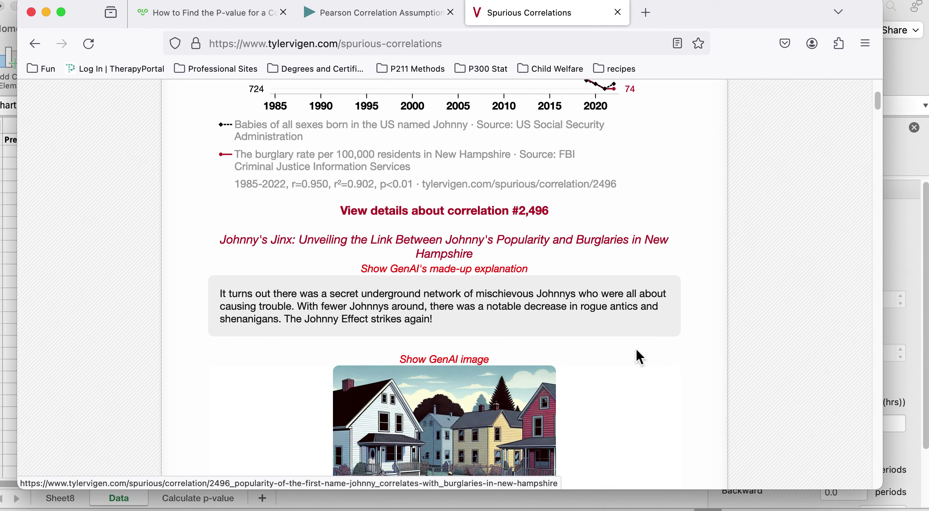
{"action": "scroll", "coordinate": [638, 357], "scroll_direction": "up", "scroll_amount": 6}
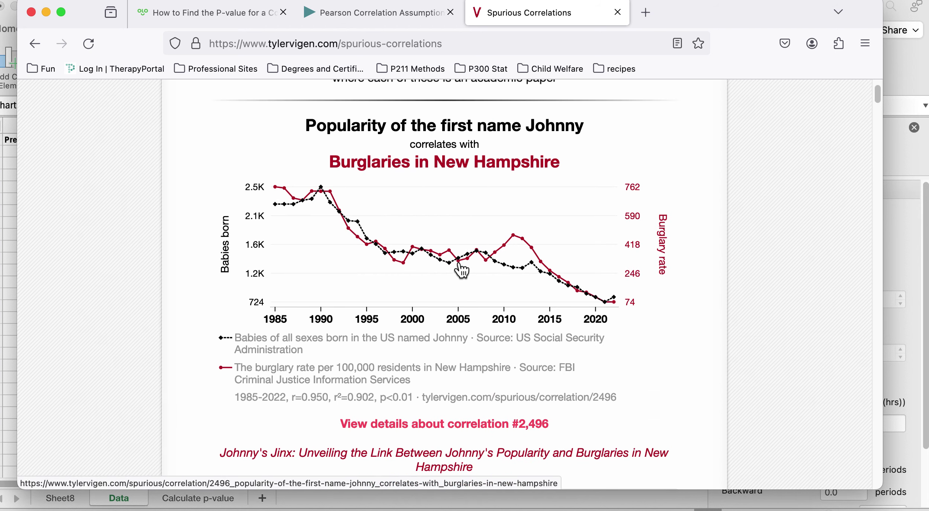
{"action": "scroll", "coordinate": [462, 269], "scroll_direction": "down", "scroll_amount": 10}
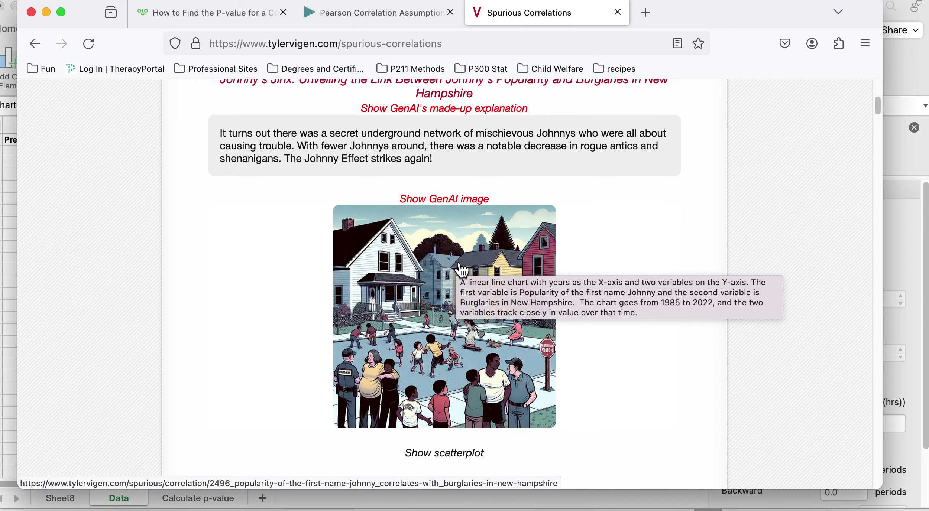
Examine the Numberphile video titles versus Utah actuaries example and the Cuban kerosene versus 'cia hotline' searches example
{"action": "scroll", "coordinate": [462, 269], "scroll_direction": "down", "scroll_amount": 11}
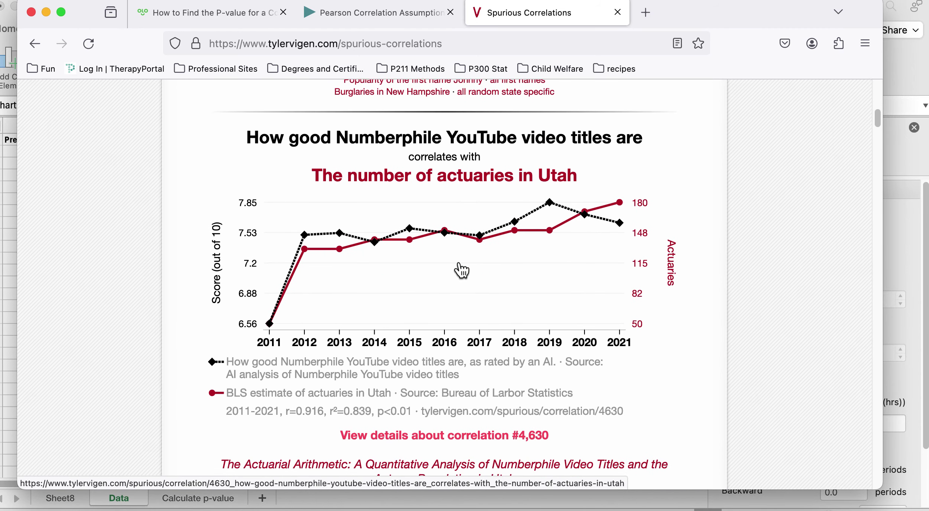
{"action": "scroll", "coordinate": [462, 270], "scroll_direction": "down", "scroll_amount": 1}
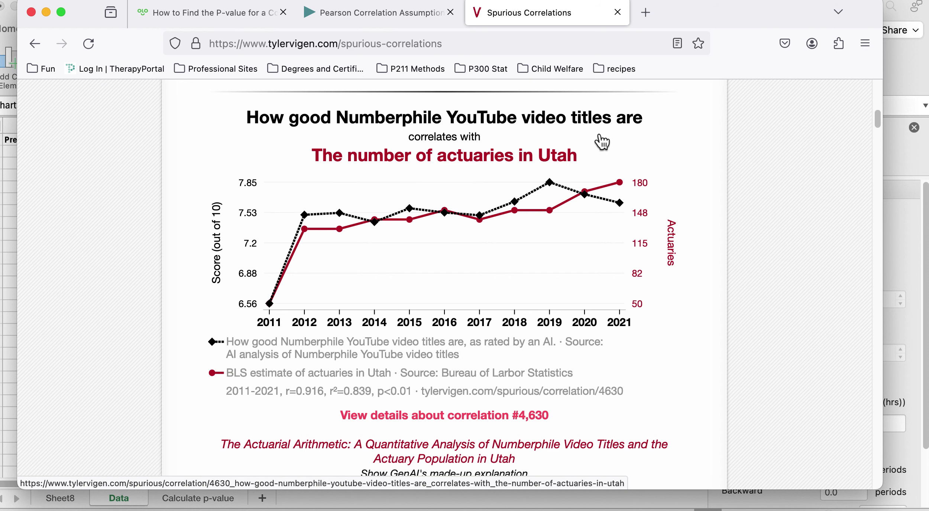
{"action": "scroll", "coordinate": [562, 365], "scroll_direction": "down", "scroll_amount": 10}
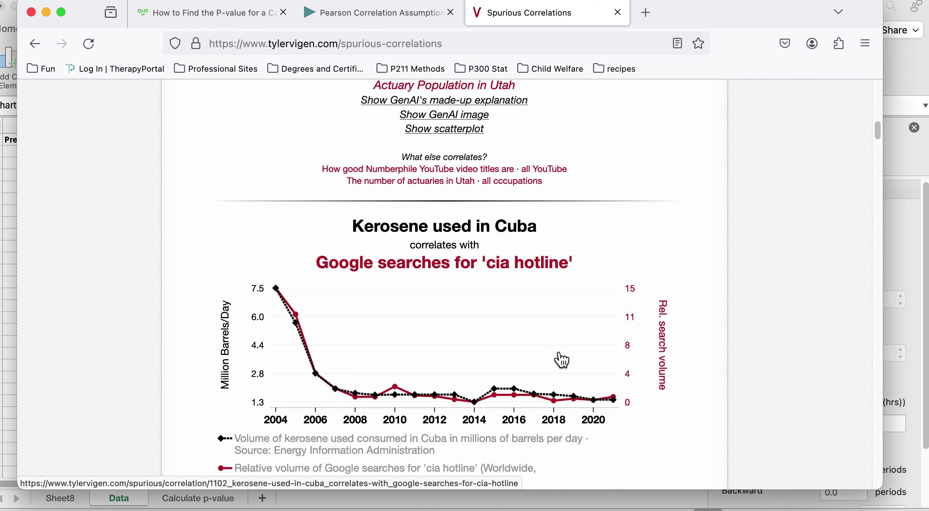
{"action": "scroll", "coordinate": [561, 359], "scroll_direction": "down", "scroll_amount": 3}
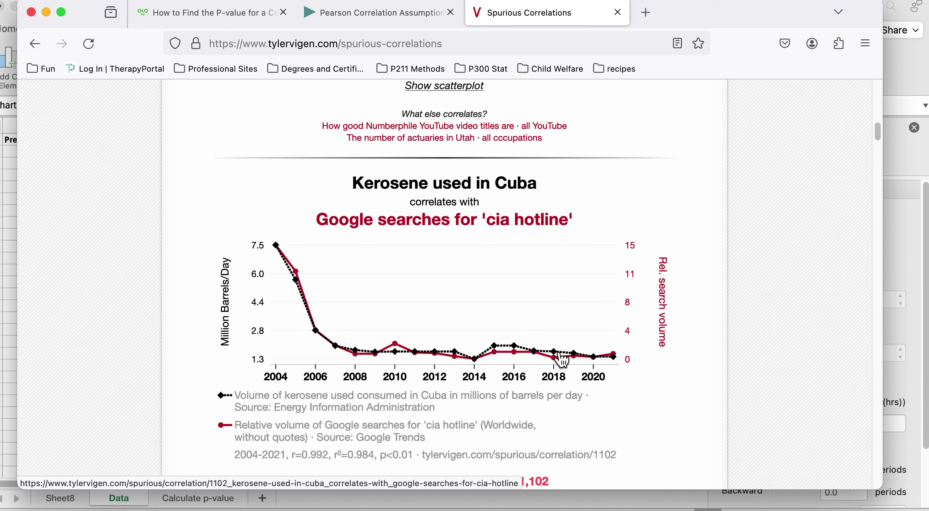
{"action": "scroll", "coordinate": [562, 359], "scroll_direction": "down", "scroll_amount": 7}
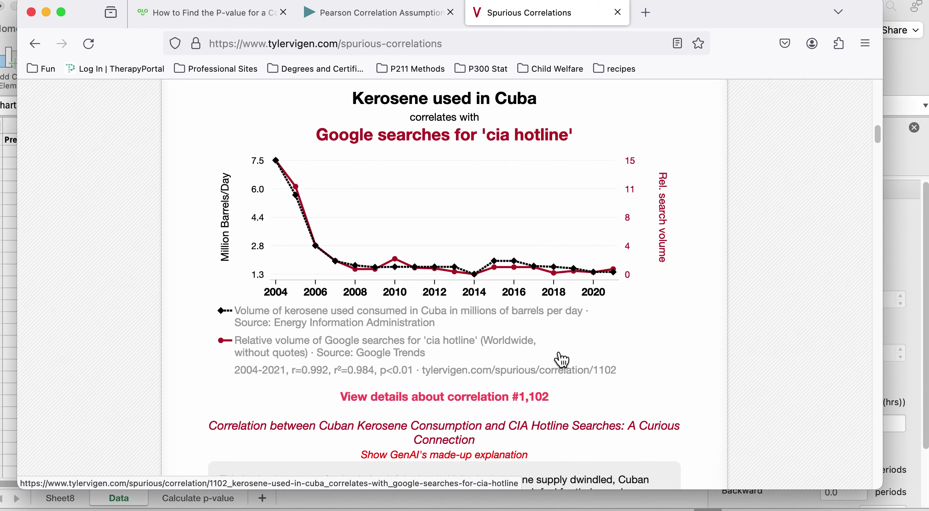
{"action": "scroll", "coordinate": [561, 356], "scroll_direction": "down", "scroll_amount": 5}
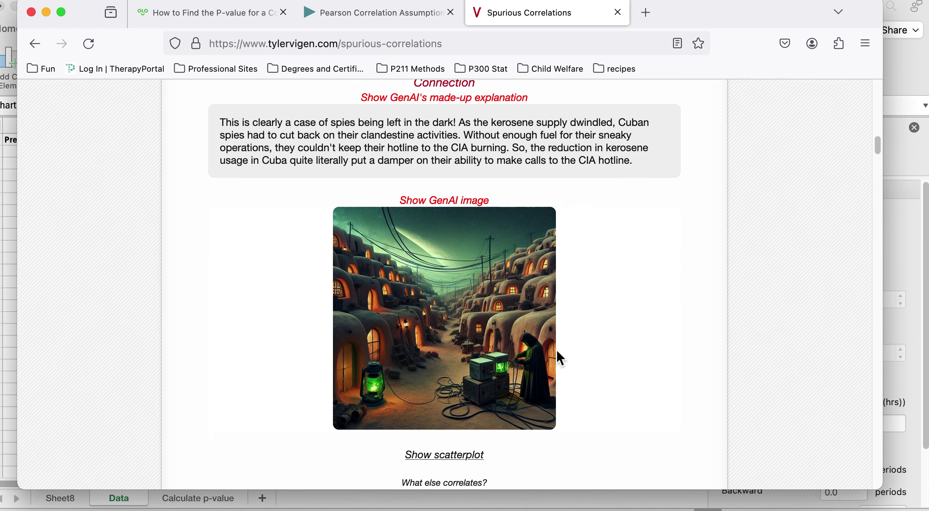
Examine the first name Jordan versus South Carolina robberies chart and the Bloomberg insider trading articles versus 'bad luck brian' meme chart
{"action": "scroll", "coordinate": [560, 358], "scroll_direction": "down", "scroll_amount": 6}
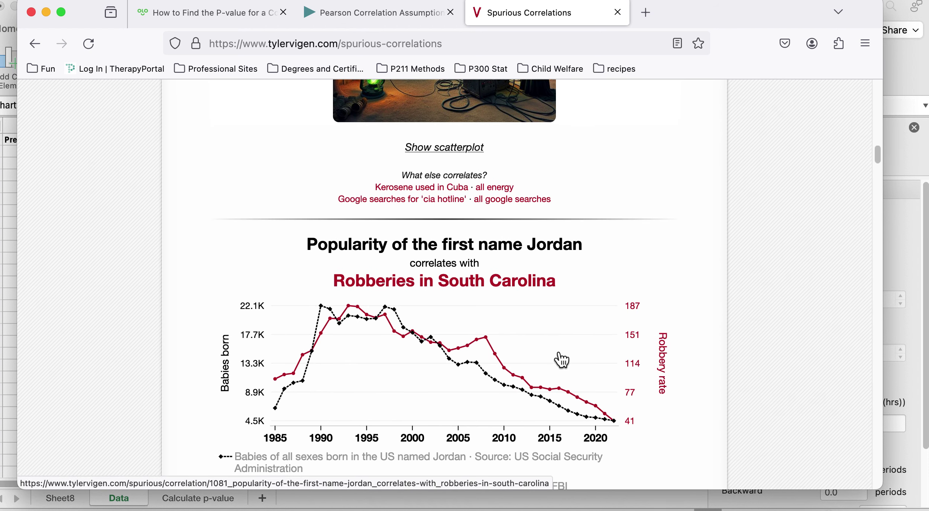
{"action": "scroll", "coordinate": [562, 360], "scroll_direction": "down", "scroll_amount": 1}
{"action": "scroll", "coordinate": [562, 360], "scroll_direction": "down", "scroll_amount": 1}
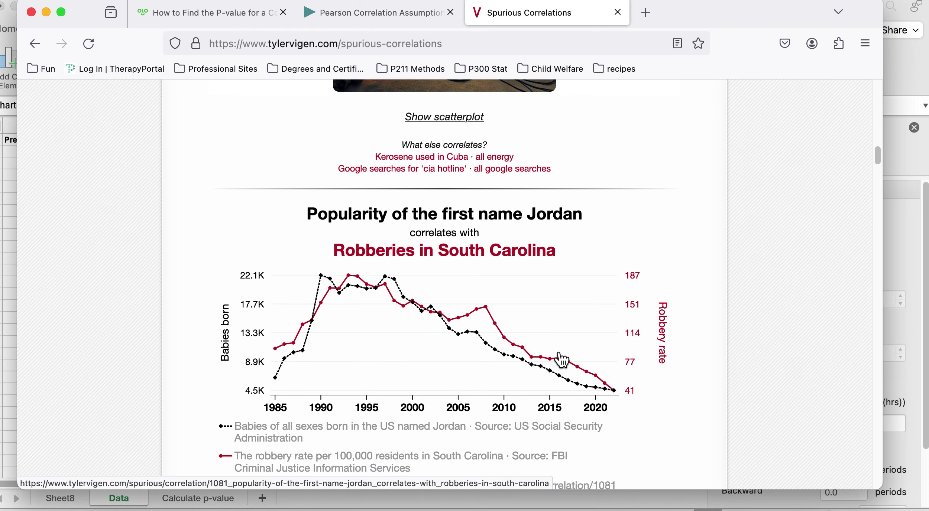
{"action": "scroll", "coordinate": [562, 359], "scroll_direction": "down", "scroll_amount": 5}
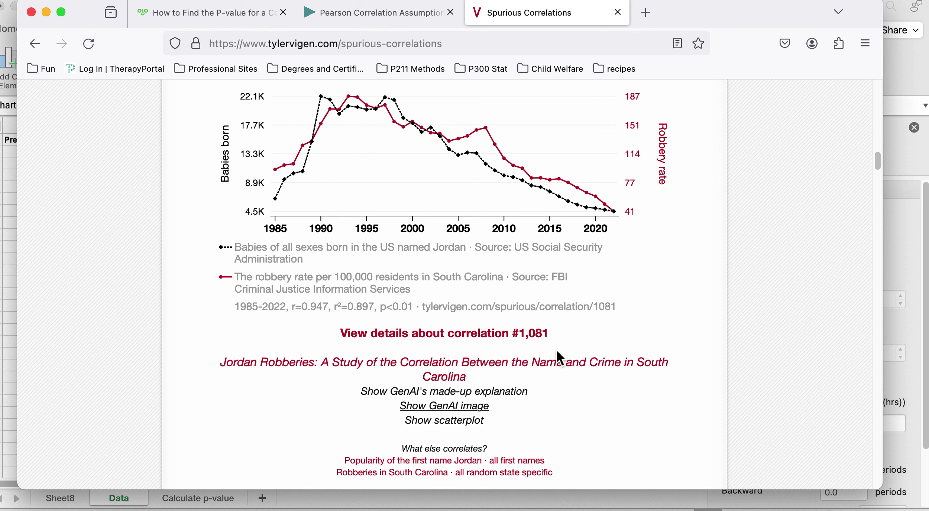
{"action": "scroll", "coordinate": [556, 349], "scroll_direction": "down", "scroll_amount": 6}
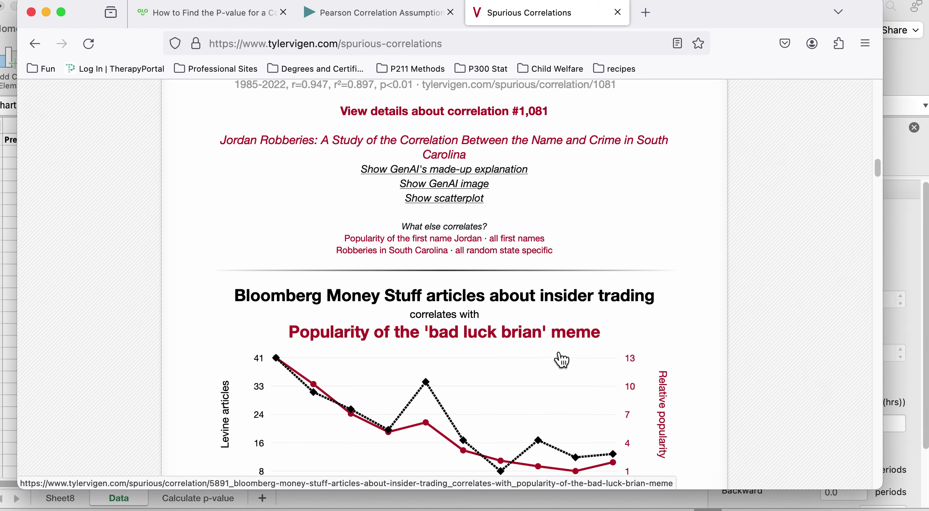
{"action": "scroll", "coordinate": [562, 360], "scroll_direction": "down", "scroll_amount": 3}
{"action": "scroll", "coordinate": [562, 360], "scroll_direction": "down", "scroll_amount": 1}
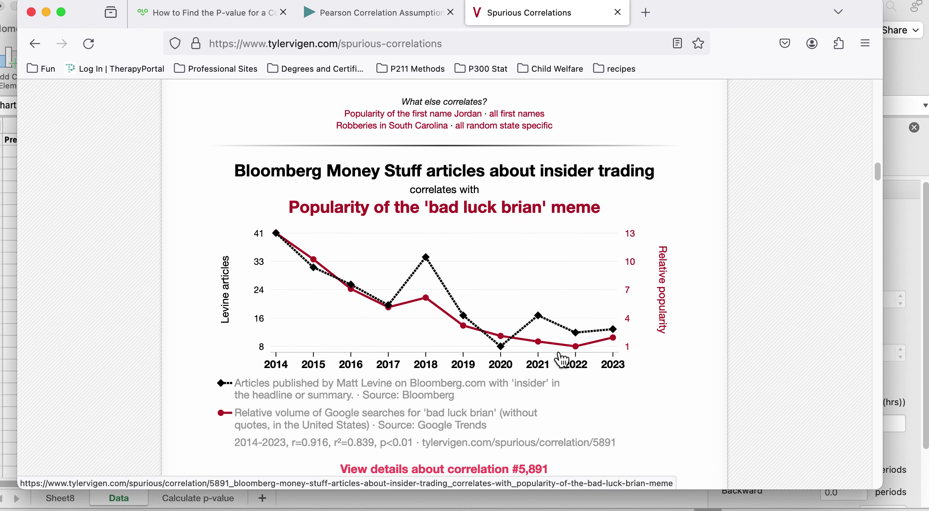
{"action": "scroll", "coordinate": [562, 360], "scroll_direction": "down", "scroll_amount": 2}
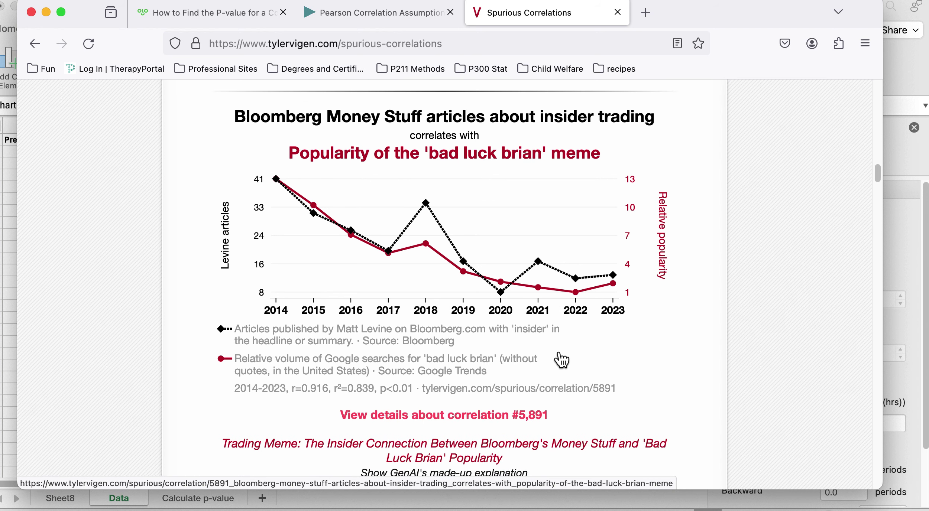
{"action": "scroll", "coordinate": [562, 360], "scroll_direction": "down", "scroll_amount": 1}
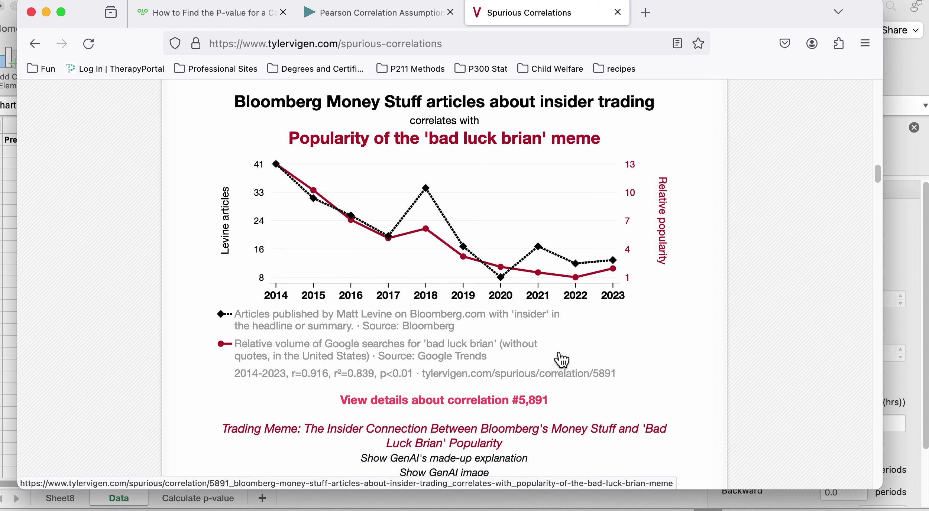
{"action": "scroll", "coordinate": [562, 359], "scroll_direction": "up", "scroll_amount": 1}
{"action": "scroll", "coordinate": [563, 360], "scroll_direction": "up", "scroll_amount": 2}
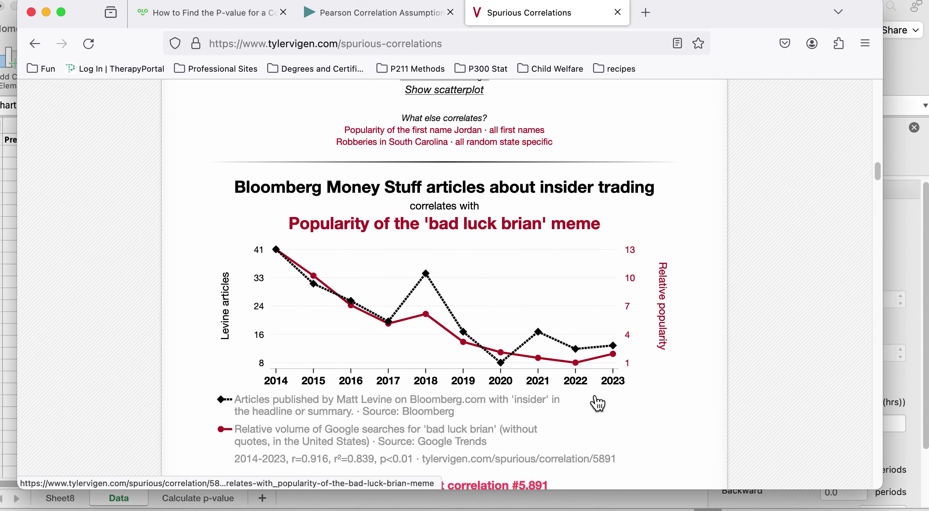
Examine the chart and statistics correlating Liberal arts bachelor's degrees with the number of pediatricians in Massachusetts
{"action": "scroll", "coordinate": [597, 403], "scroll_direction": "down", "scroll_amount": 13}
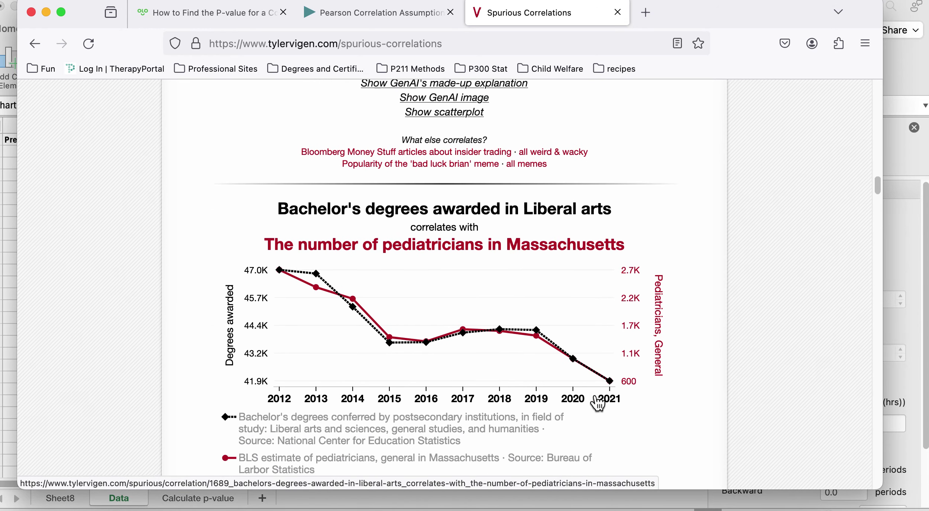
{"action": "scroll", "coordinate": [598, 404], "scroll_direction": "down", "scroll_amount": 2}
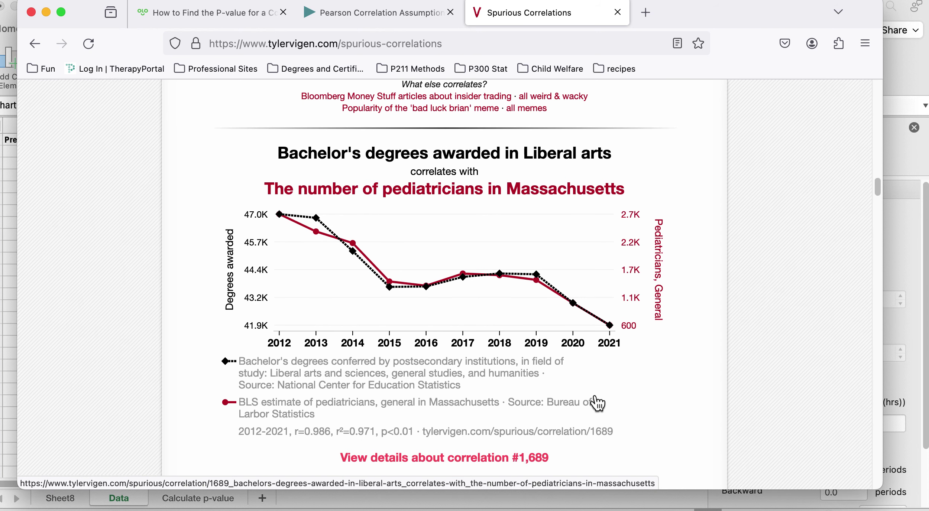
{"action": "scroll", "coordinate": [598, 404], "scroll_direction": "down", "scroll_amount": 1}
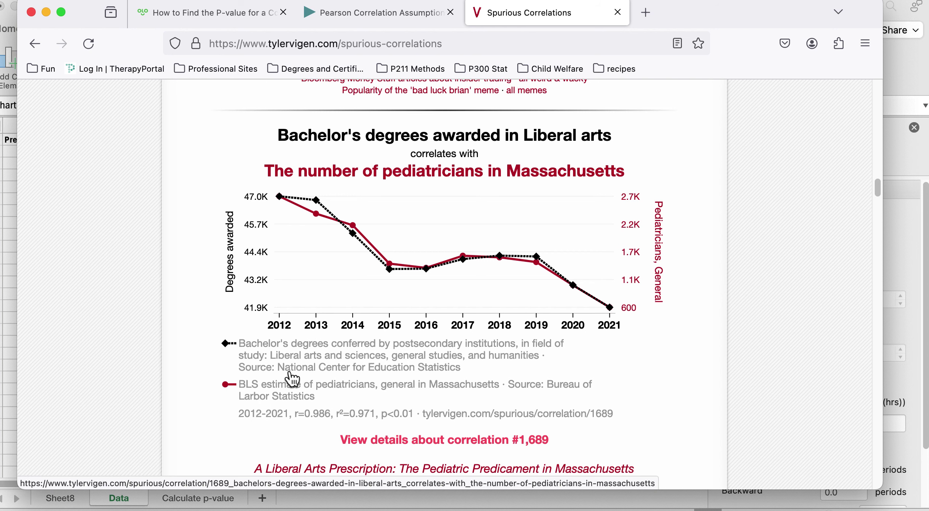
{"action": "scroll", "coordinate": [293, 381], "scroll_direction": "down", "scroll_amount": 2}
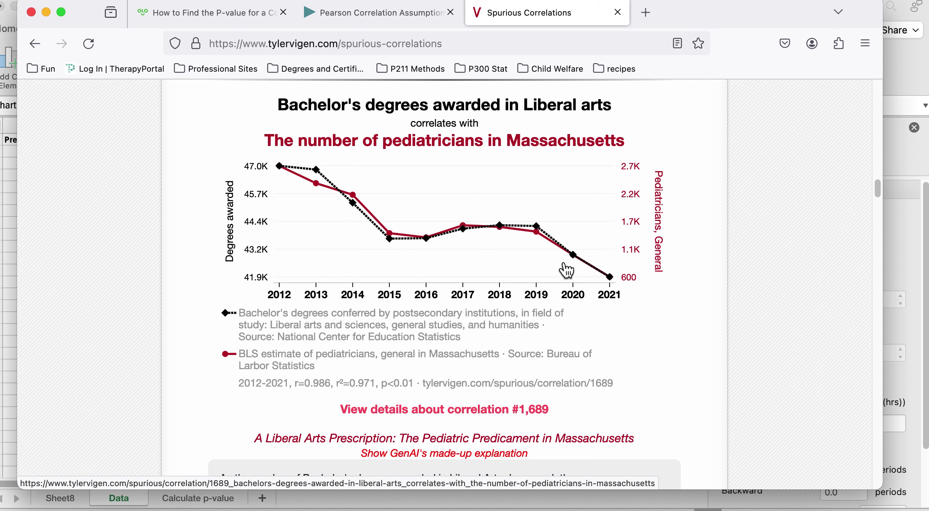
{"action": "scroll", "coordinate": [557, 273], "scroll_direction": "up", "scroll_amount": 3}
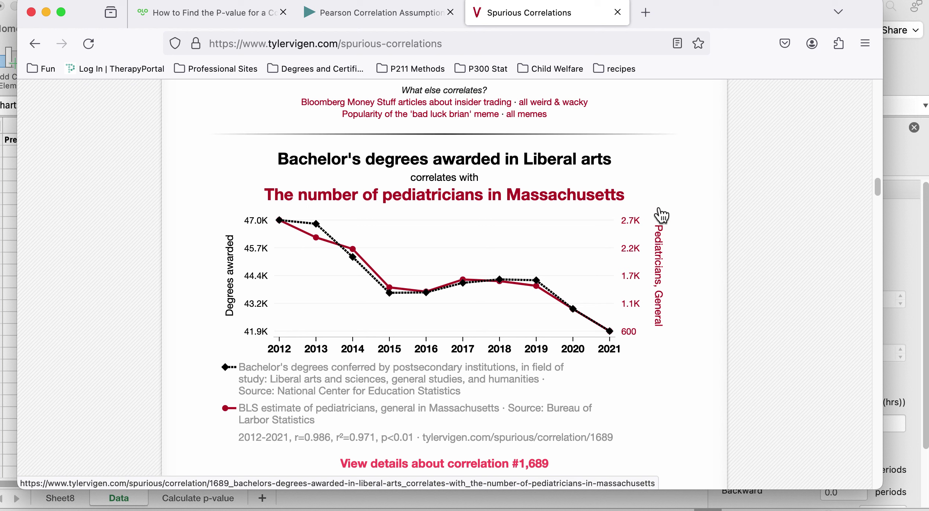
Examine the cheddar cheese consumption versus solar power in Haiti chart and the first name Caroline versus Newmont's stock price chart
{"action": "mouse_move", "coordinate": [316, 180]}
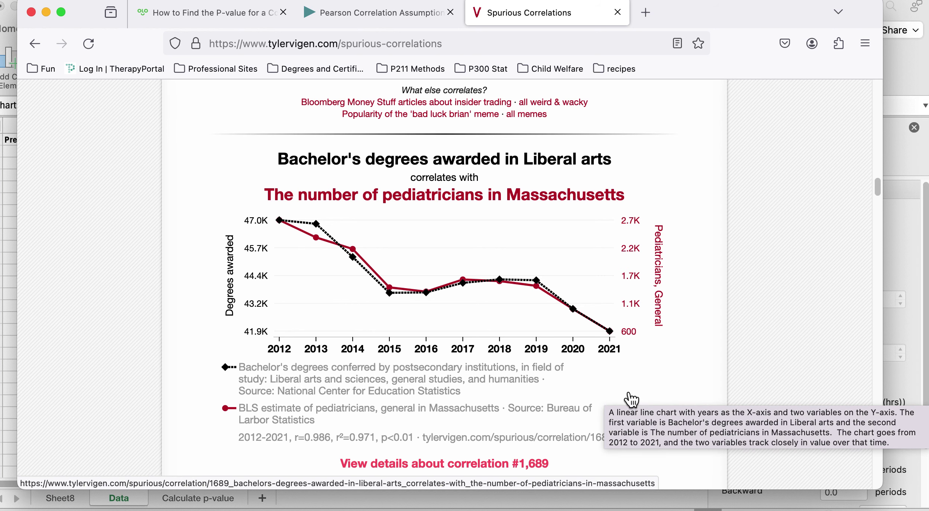
{"action": "scroll", "coordinate": [632, 399], "scroll_direction": "down", "scroll_amount": 10}
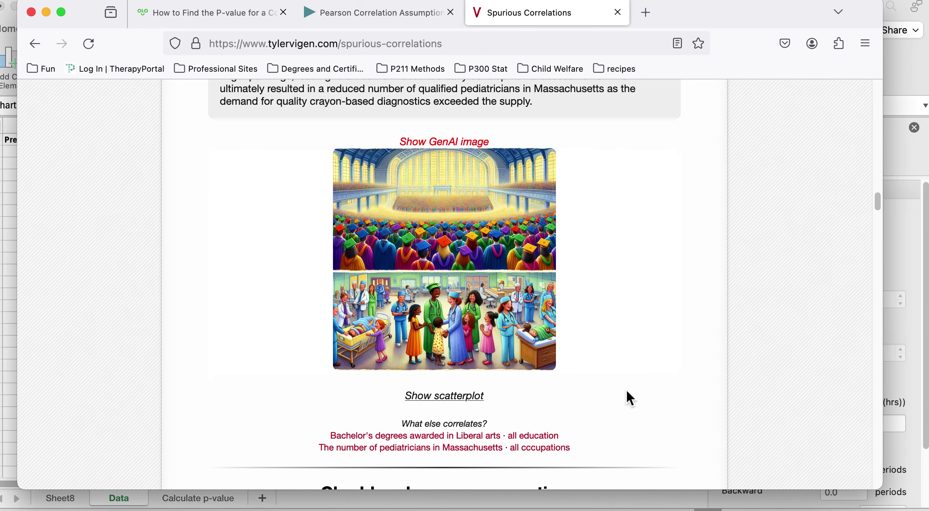
{"action": "scroll", "coordinate": [627, 391], "scroll_direction": "down", "scroll_amount": 6}
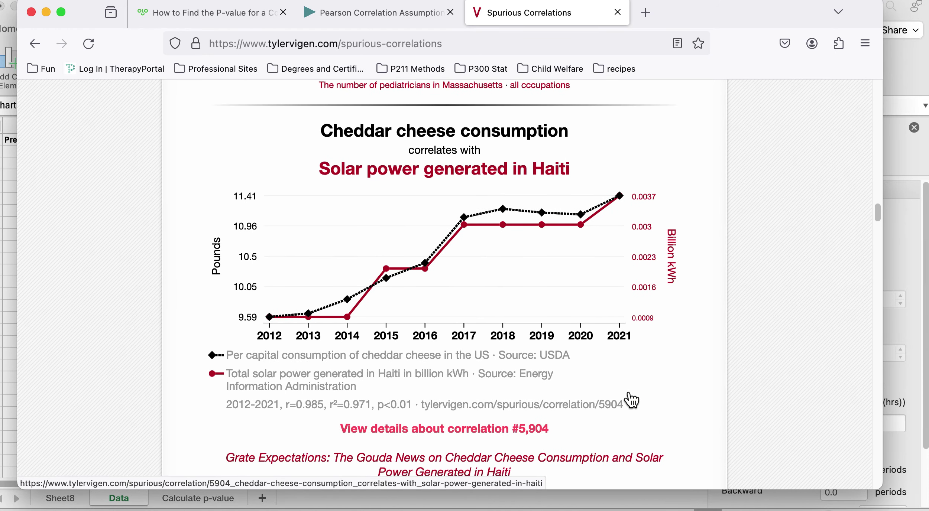
{"action": "scroll", "coordinate": [632, 399], "scroll_direction": "down", "scroll_amount": 1}
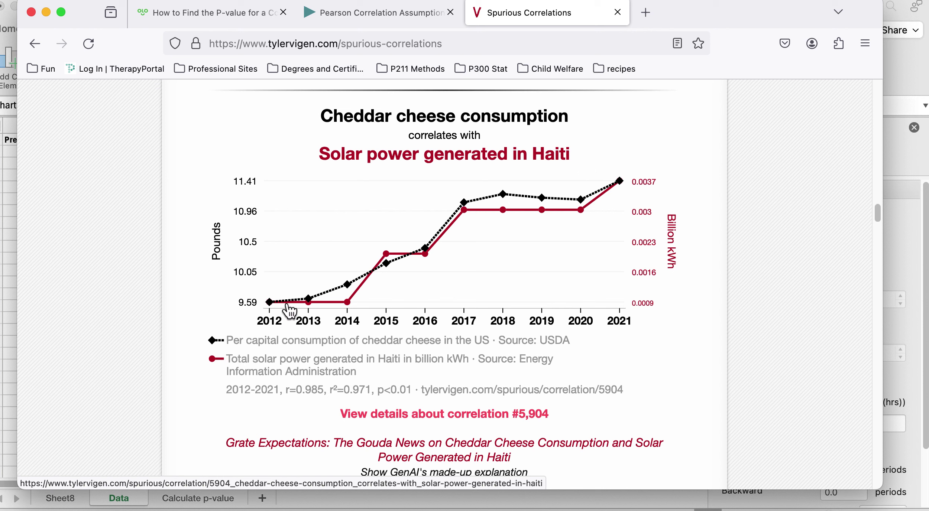
{"action": "scroll", "coordinate": [575, 411], "scroll_direction": "down", "scroll_amount": 5}
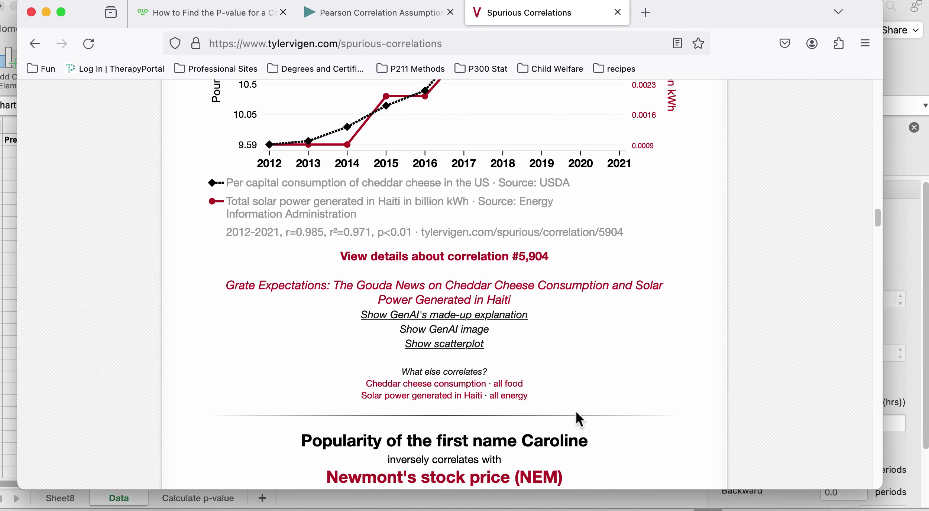
{"action": "scroll", "coordinate": [576, 411], "scroll_direction": "down", "scroll_amount": 10}
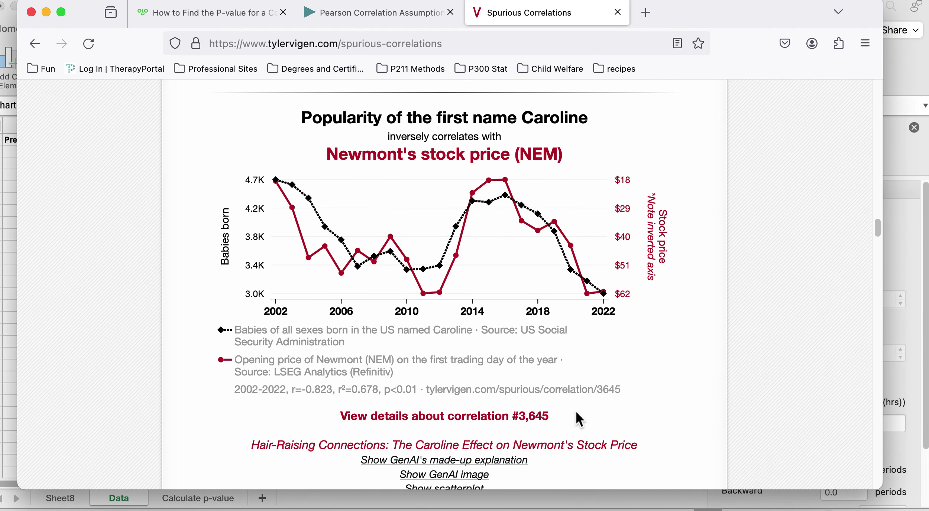